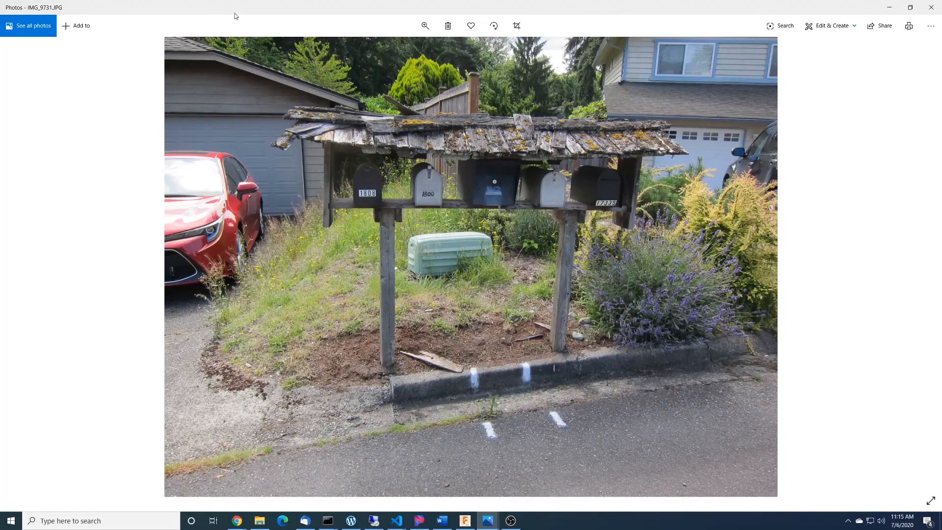
Compare the photos of the two existing roofed mailbox stands.
{"action": "key", "text": "alt+Tab"}
{"action": "key", "text": "alt+Tab"}
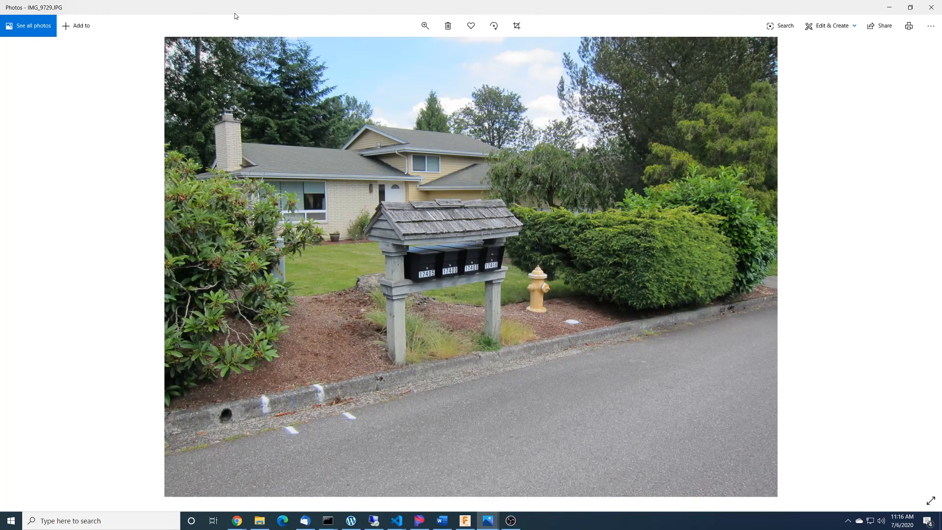
{"action": "key", "text": "alt+Tab"}
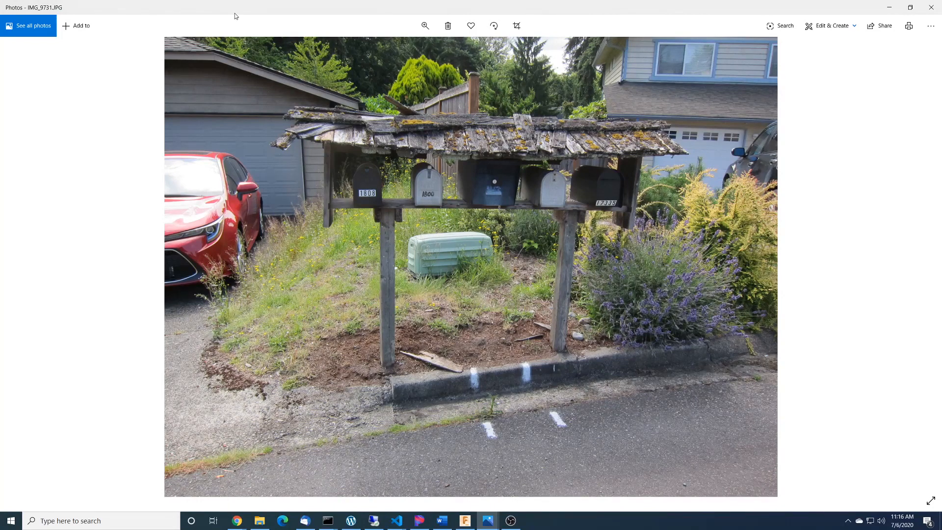
Switch to Autodesk Fusion 360 and examine the complete mailbox stand model from the front.
{"action": "key", "text": "alt+Tab"}
{"action": "key", "text": "alt+Tab"}
{"action": "key", "text": "alt+Tab"}
{"action": "key", "text": "alt+Tab"}
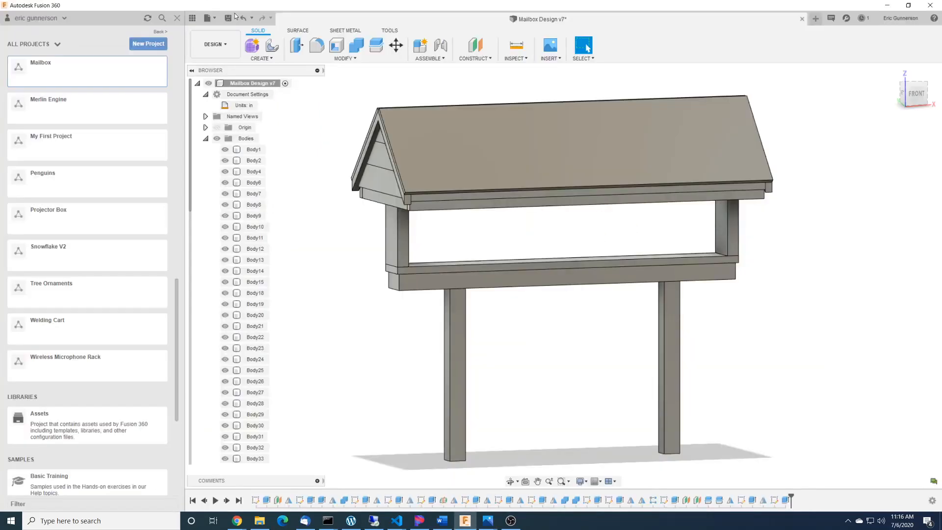
{"action": "middle_click_drag", "start_coordinate": [556, 290], "coordinate": [580, 300], "text": "shift"}
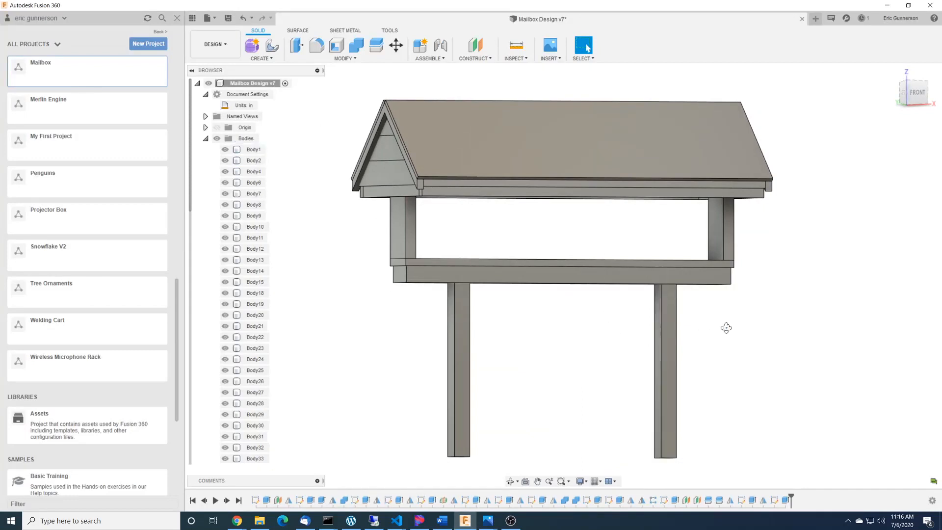
{"action": "middle_click_drag", "start_coordinate": [726, 326], "coordinate": [728, 322], "text": "shift"}
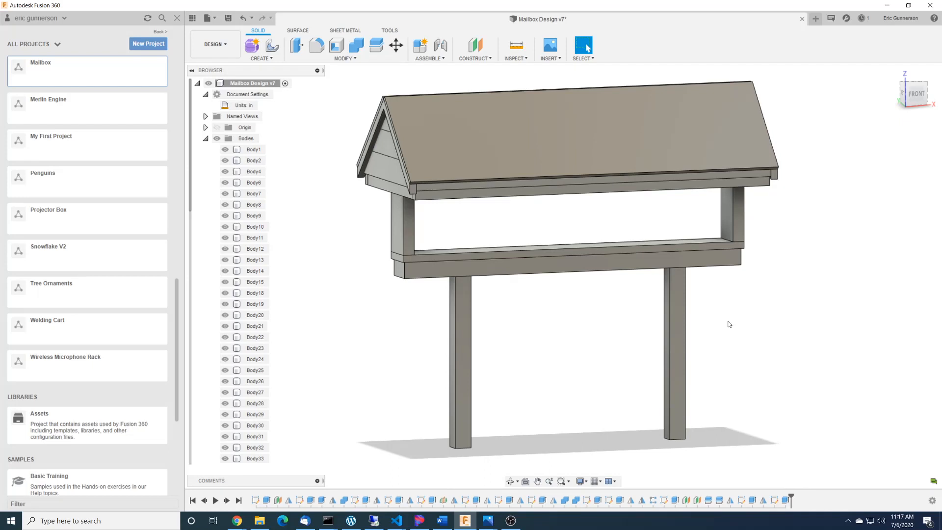
Check the four-mailbox stand's photo against the model's left roof-supporting upright, inspecting that upright's front and side faces.
{"action": "key", "text": "alt+Tab"}
{"action": "key", "text": "alt+Tab"}
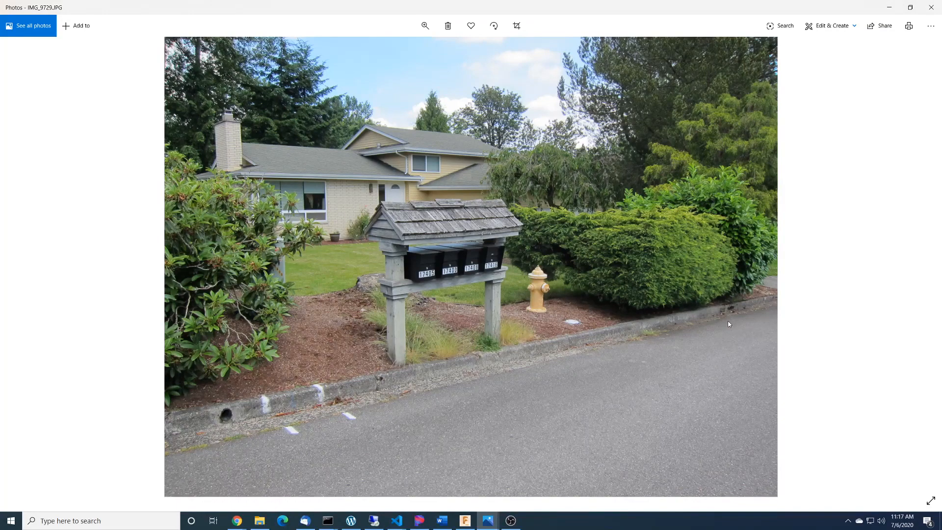
{"action": "key", "text": "alt+Tab"}
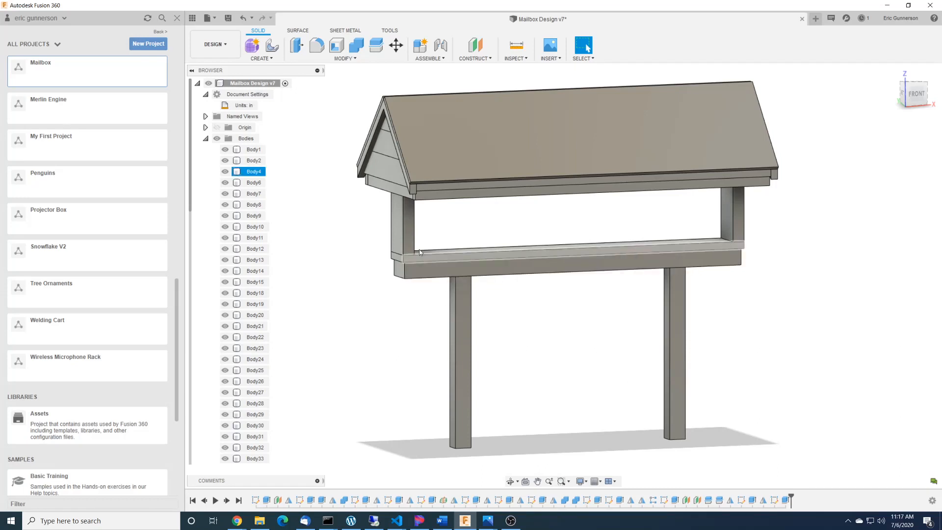
{"action": "left_click", "coordinate": [410, 229]}
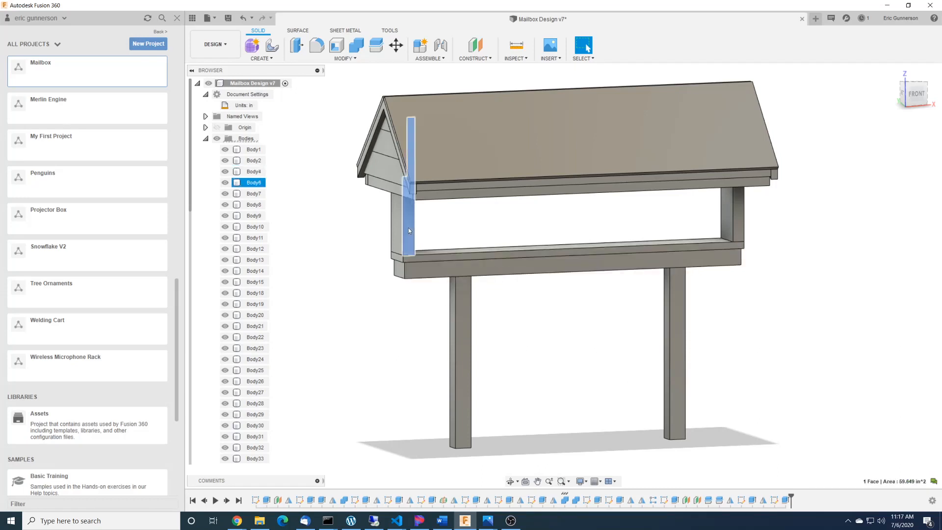
{"action": "left_click", "coordinate": [395, 229], "text": "ctrl"}
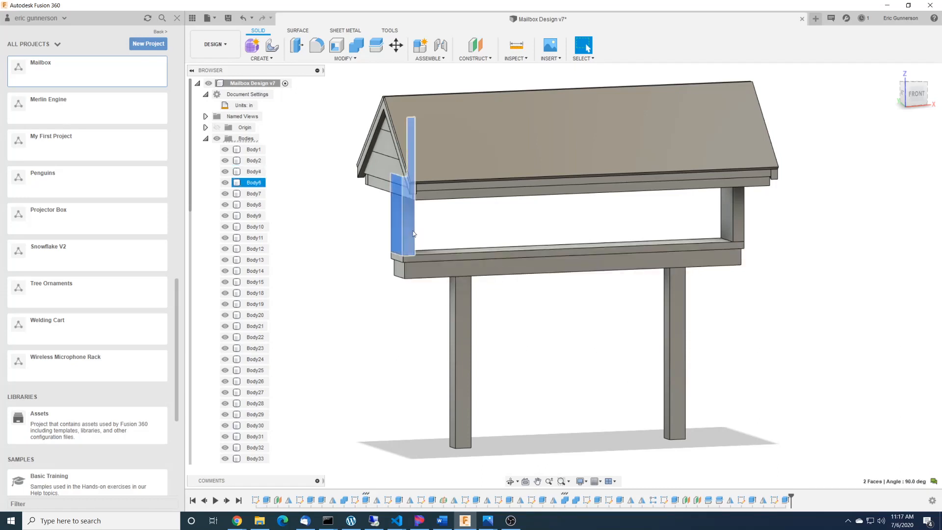
{"action": "left_click", "coordinate": [478, 230]}
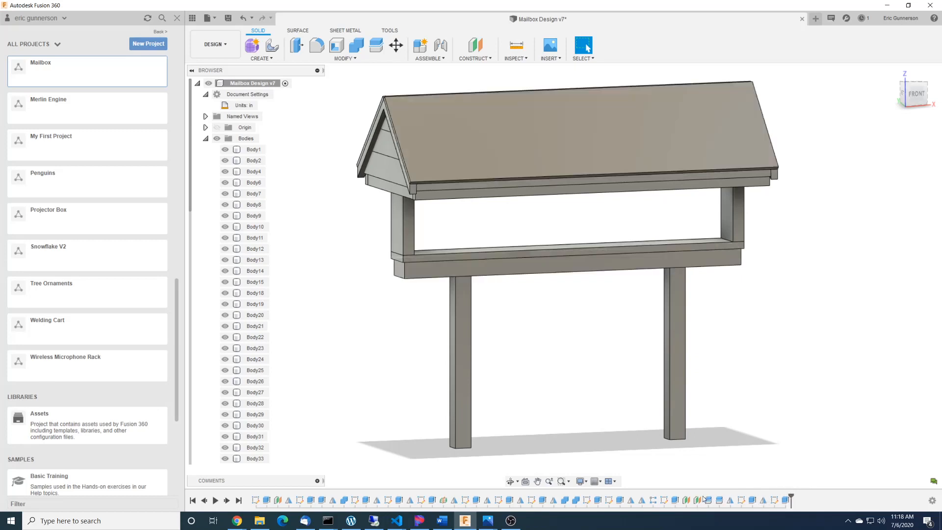
Roll the design history back to just after the extrusion that creates the left upright on the shelf.
{"action": "left_click_drag", "start_coordinate": [791, 496], "coordinate": [596, 497]}
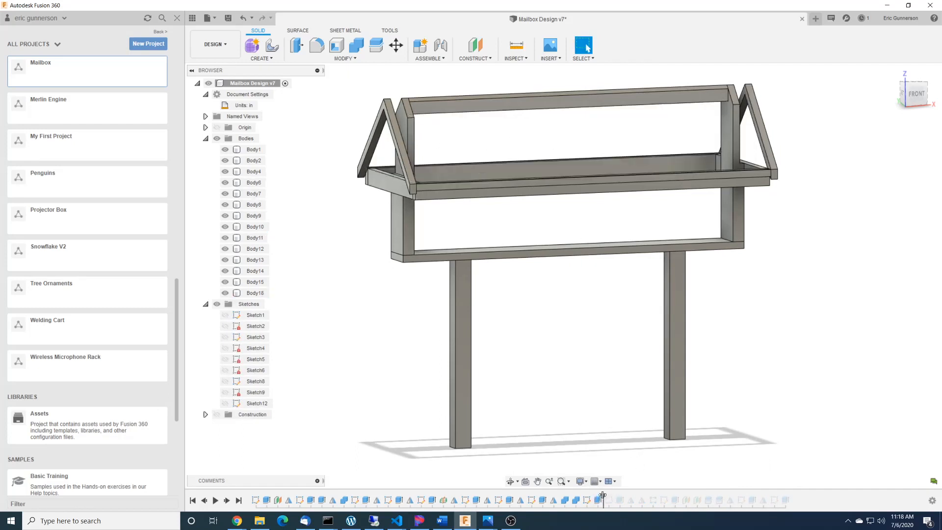
{"action": "mouse_move", "coordinate": [529, 497]}
{"action": "left_mouse_down"}
{"action": "mouse_move", "coordinate": [339, 499]}
{"action": "mouse_move", "coordinate": [372, 496]}
{"action": "left_mouse_up"}
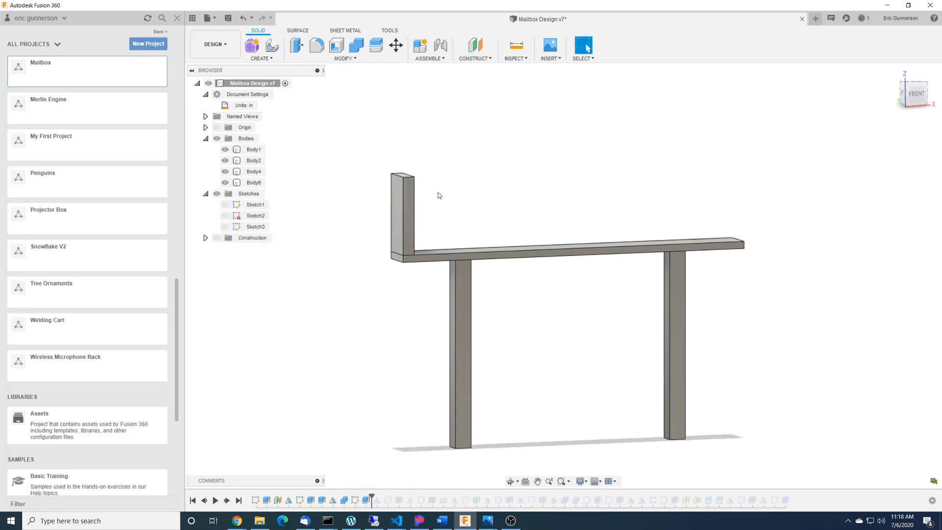
{"action": "left_click", "coordinate": [413, 205]}
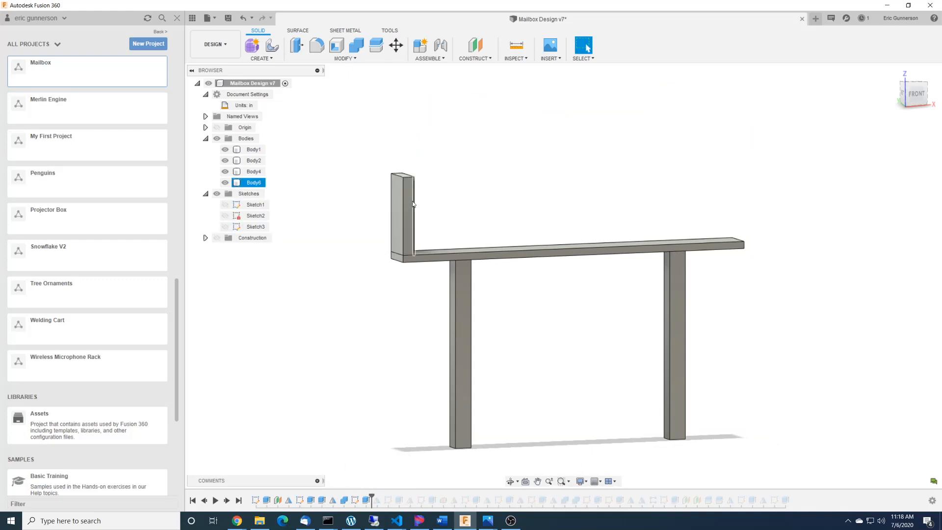
Examine from above how the left upright sits on the shelf and compare it with the reference photo.
{"action": "middle_click_drag", "start_coordinate": [591, 274], "coordinate": [579, 322], "text": "shift"}
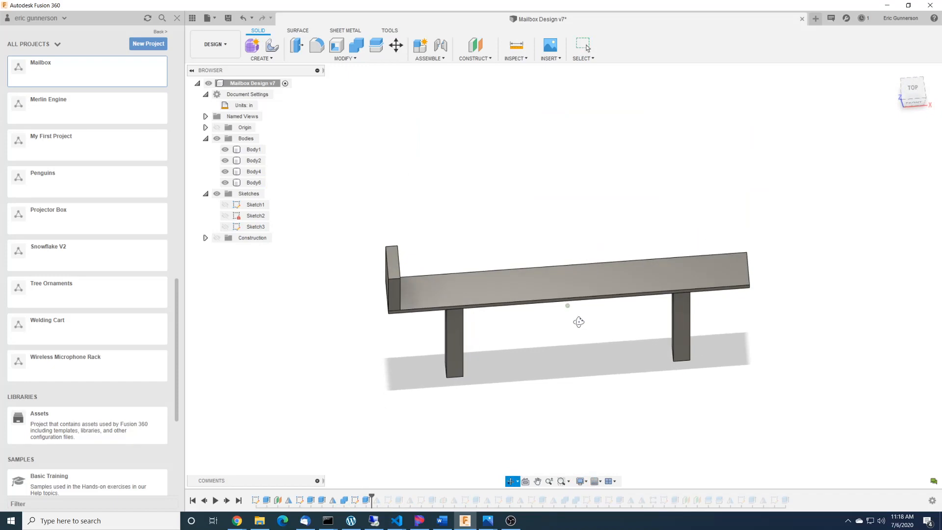
{"action": "key", "text": "Escape"}
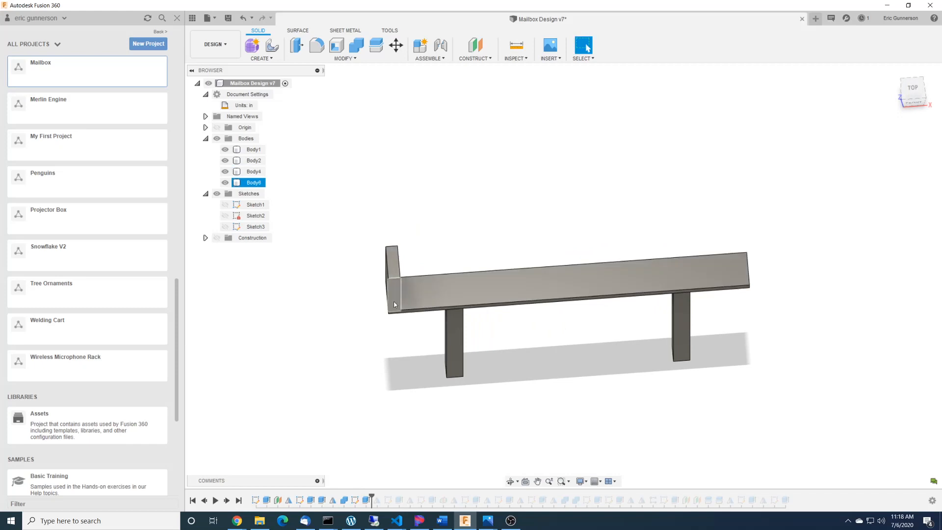
{"action": "left_click", "coordinate": [404, 288]}
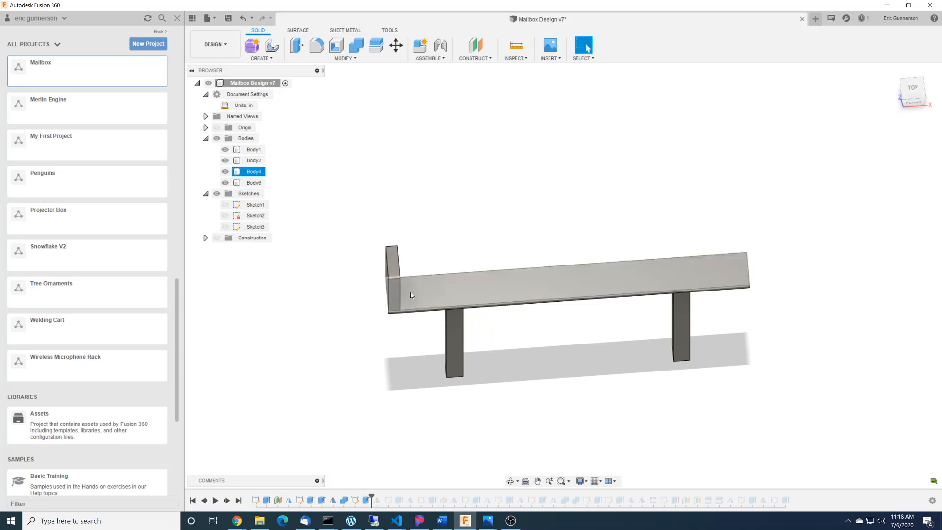
{"action": "key", "text": "alt+Tab"}
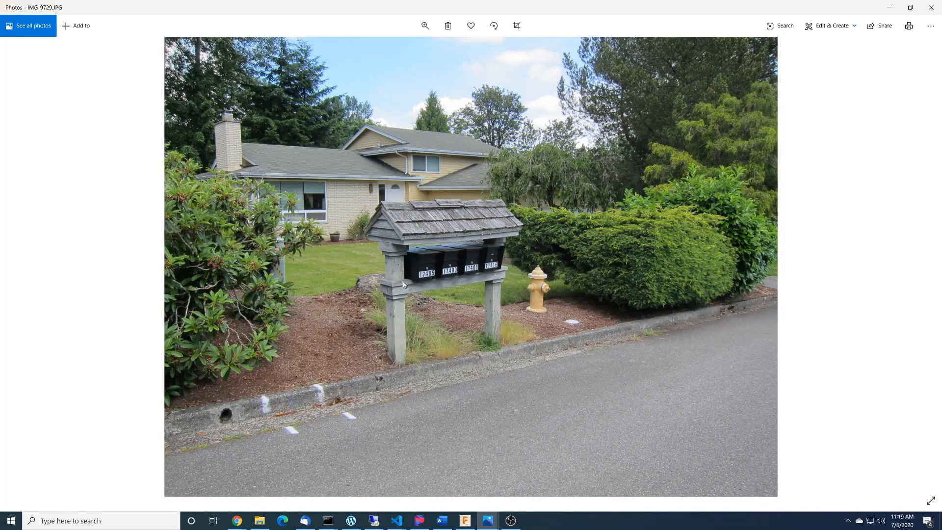
{"action": "key", "text": "alt+Tab"}
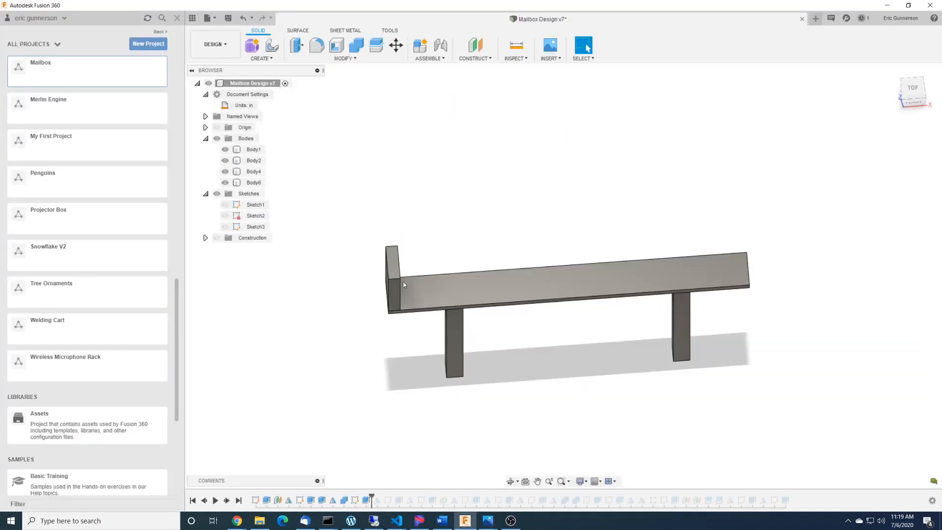
{"action": "mouse_move", "coordinate": [616, 397]}
{"action": "middle_mouse_down", "text": "shift"}
{"action": "mouse_move", "coordinate": [614, 383]}
{"action": "mouse_move", "coordinate": [620, 393]}
{"action": "middle_mouse_up", "text": "shift"}
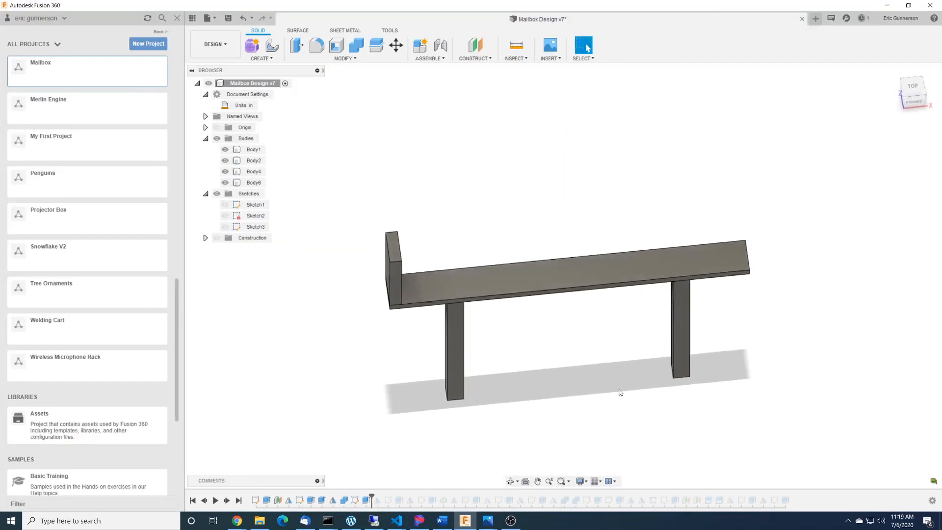
Open Sketch3, the left upright's profile on the shelf, for editing.
{"action": "right_click", "coordinate": [355, 500]}
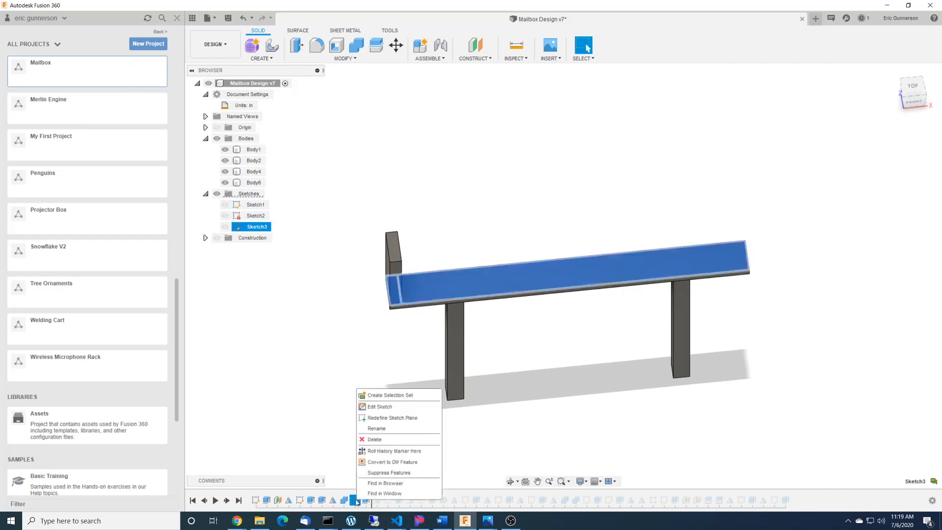
{"action": "left_click", "coordinate": [380, 406]}
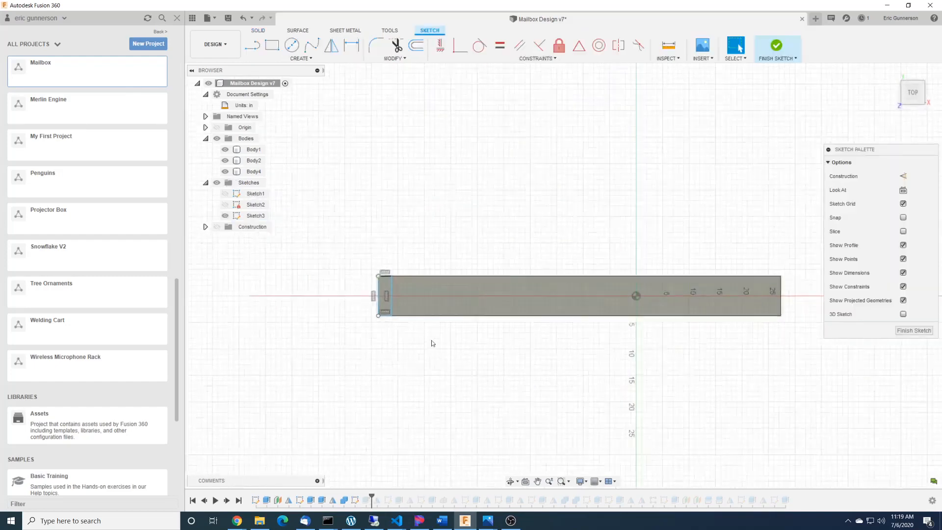
{"action": "scroll", "coordinate": [431, 340], "scroll_direction": "up", "scroll_amount": 5}
{"action": "mouse_move", "coordinate": [417, 130]}
{"action": "middle_mouse_down"}
{"action": "mouse_move", "coordinate": [453, 190]}
{"action": "mouse_move", "coordinate": [528, 177]}
{"action": "middle_mouse_up"}
{"action": "scroll", "coordinate": [437, 255], "scroll_direction": "up", "scroll_amount": 2}
{"action": "scroll", "coordinate": [438, 258], "scroll_direction": "up", "scroll_amount": 2}
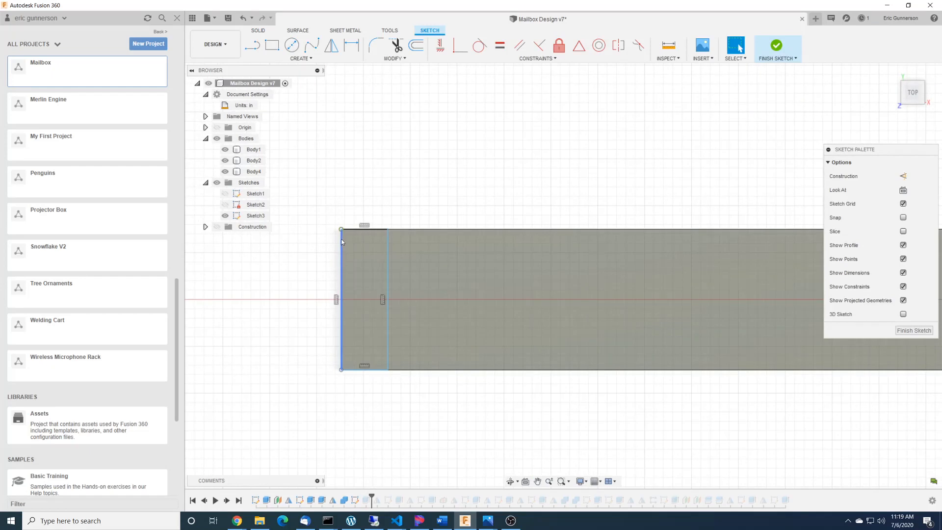
{"action": "key", "text": "d"}
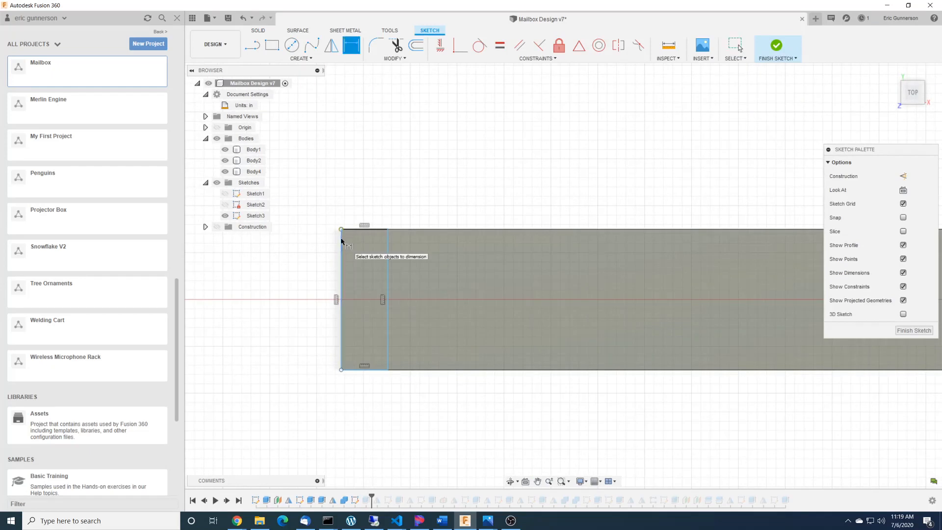
{"action": "left_click", "coordinate": [387, 238]}
{"action": "key", "text": "Escape"}
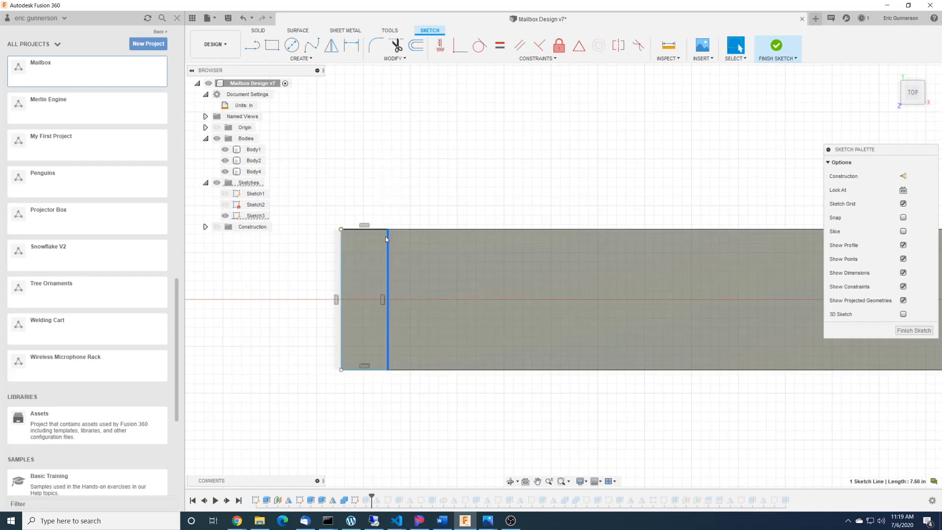
{"action": "key", "text": "d"}
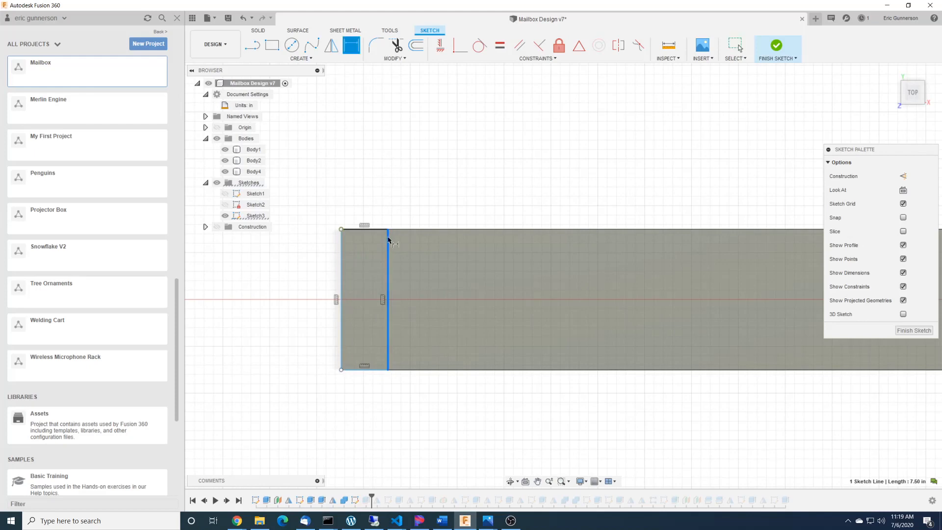
{"action": "left_click", "coordinate": [388, 241]}
{"action": "left_click", "coordinate": [345, 245]}
{"action": "key", "text": "Return"}
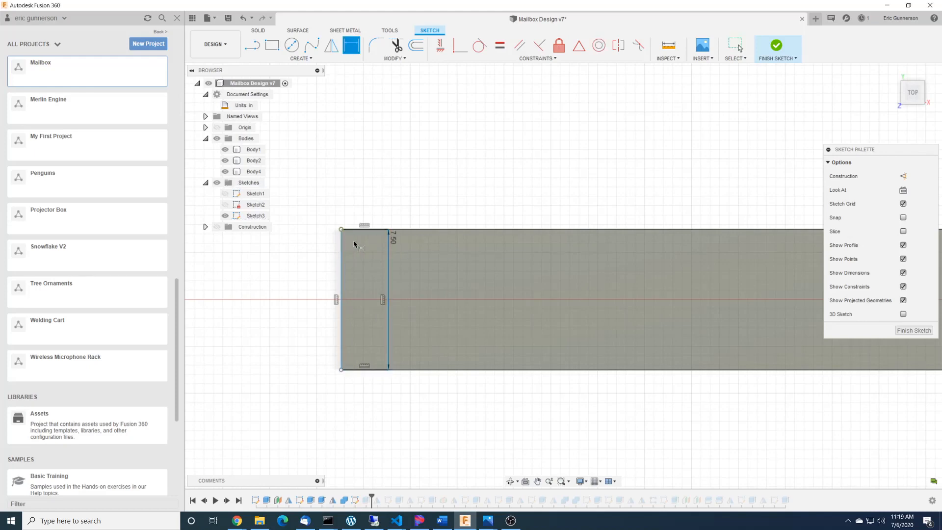
{"action": "key", "text": "Escape"}
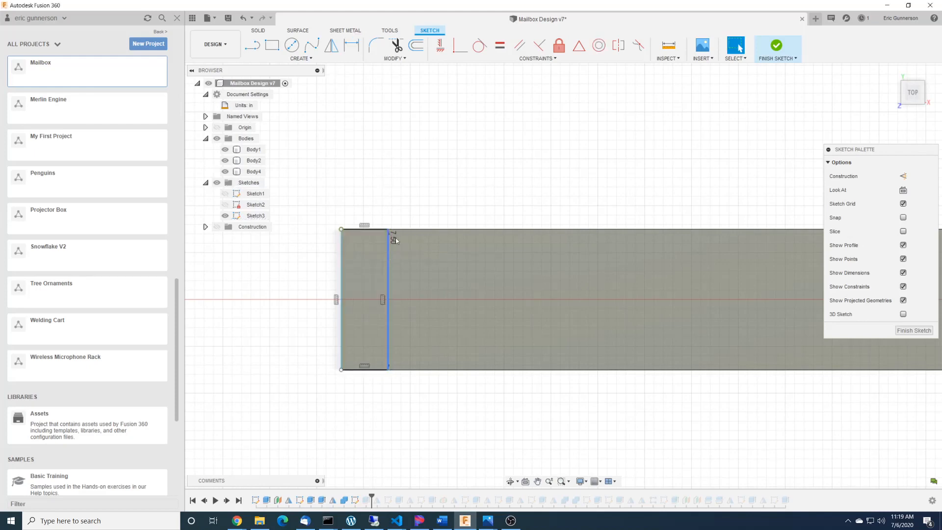
{"action": "left_click", "coordinate": [393, 239]}
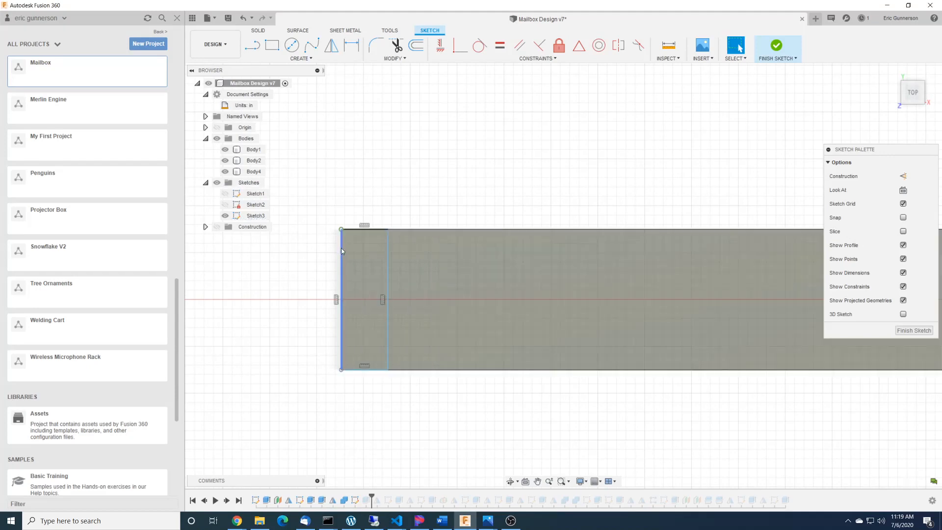
Dimension the width of the upright's profile between its outer and inner long edges.
{"action": "key", "text": "d"}
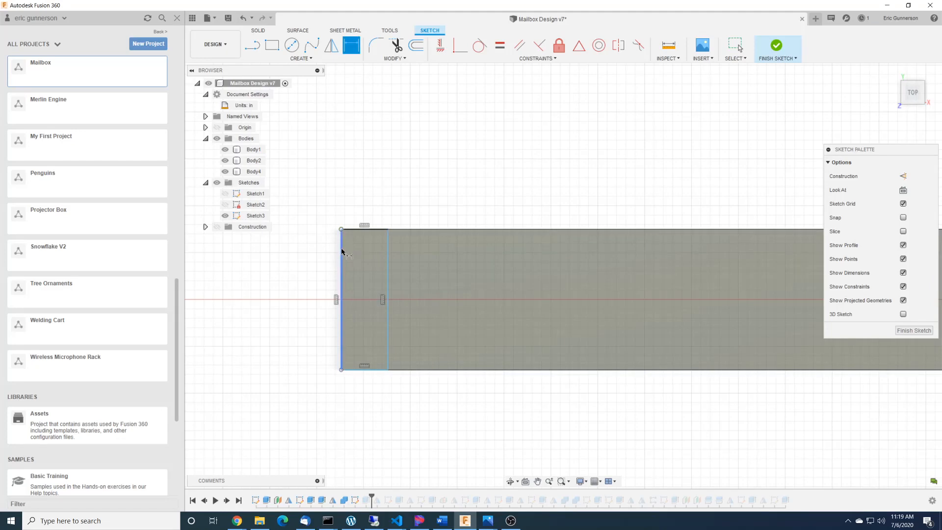
{"action": "left_click", "coordinate": [342, 251]}
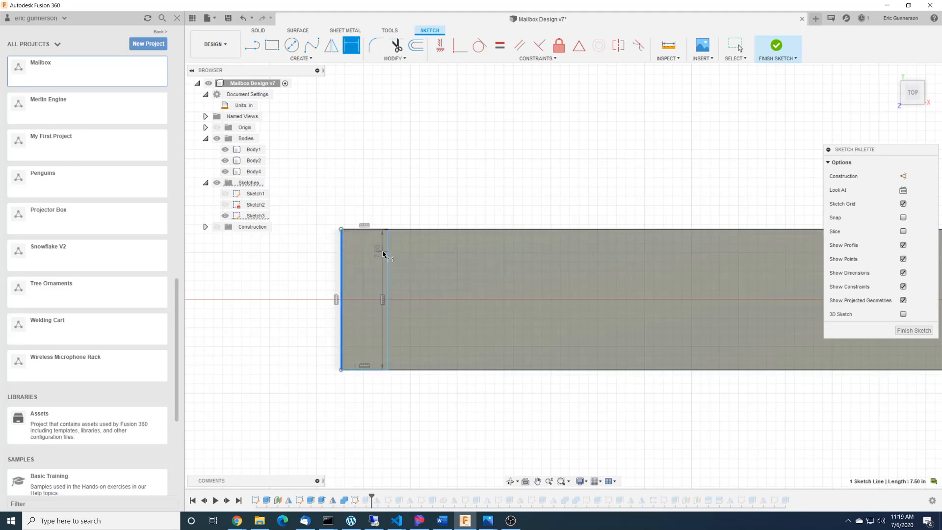
{"action": "left_click", "coordinate": [388, 254]}
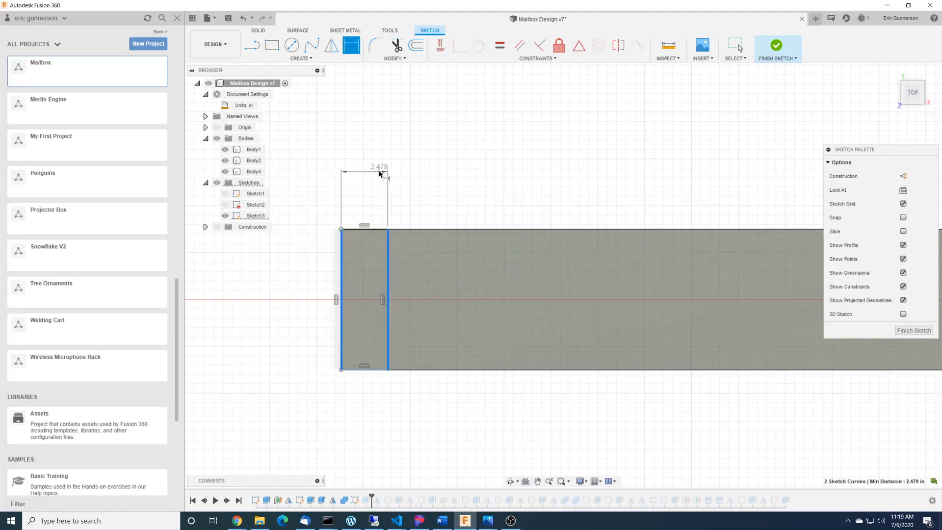
{"action": "left_click", "coordinate": [381, 171]}
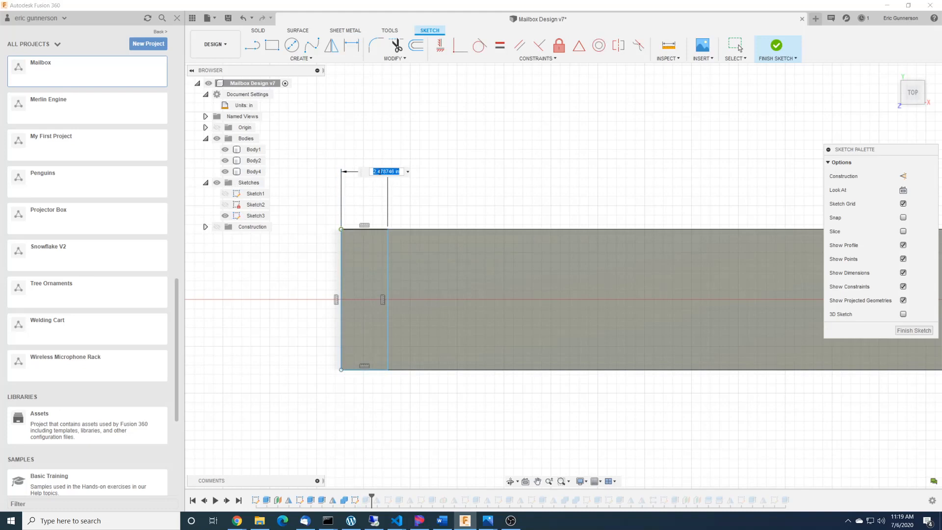
Try a width of 1.5 in for the upright's profile and undo the change.
{"action": "type", "text": "1.5"}
{"action": "key", "text": "Return"}
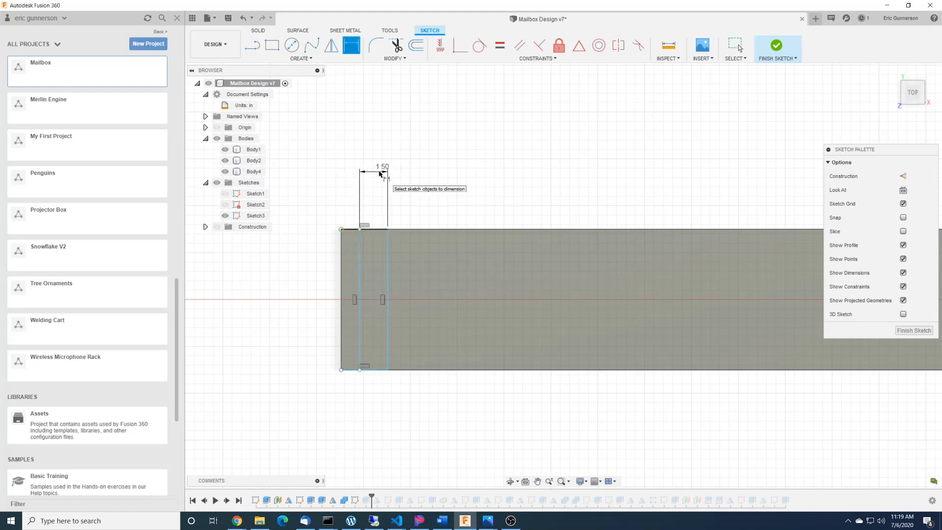
{"action": "key", "text": "Escape"}
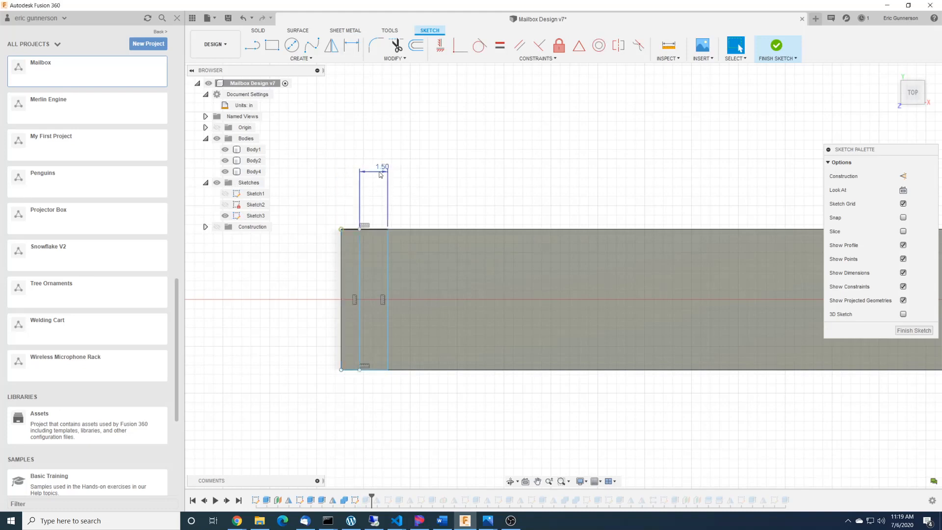
{"action": "key", "text": "ctrl+z"}
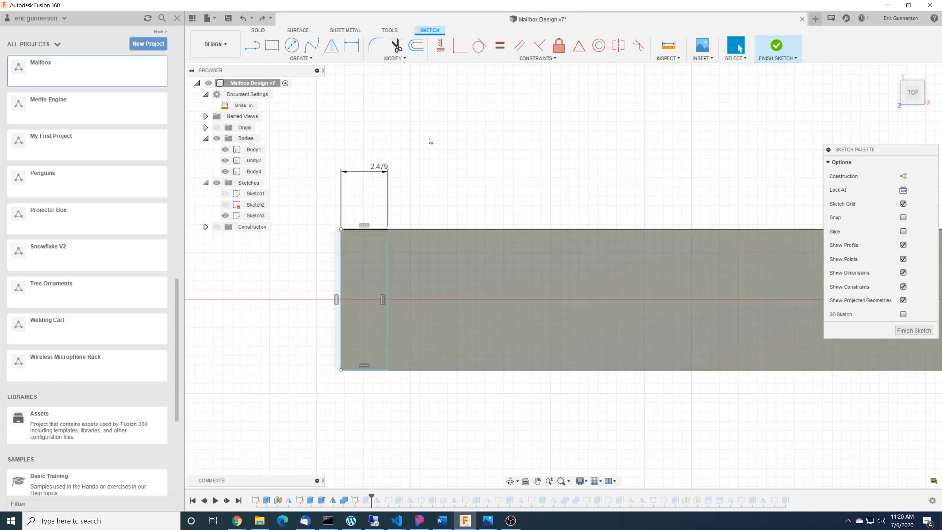
Undo the width dimension on the left upright's profile and finish editing the sketch.
{"action": "key", "text": "ctrl+z"}
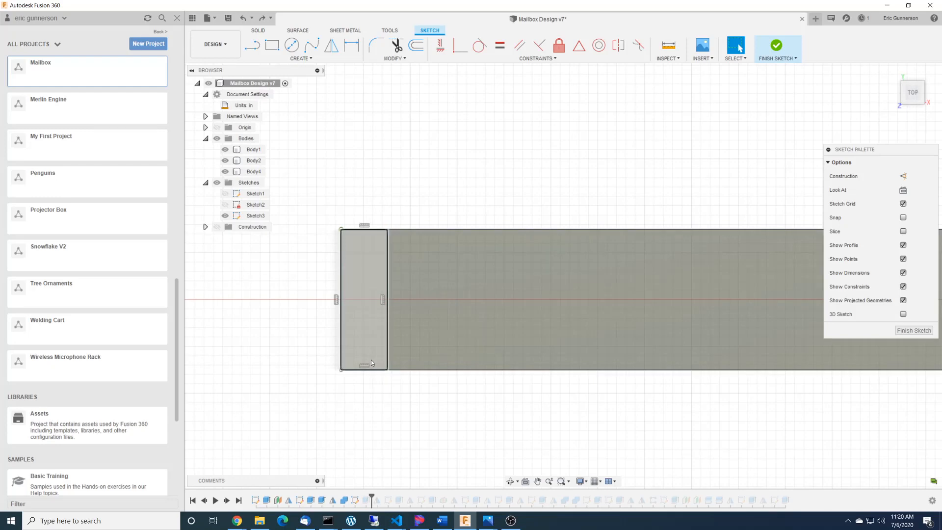
{"action": "middle_click_drag", "start_coordinate": [371, 360], "coordinate": [369, 308], "text": "shift"}
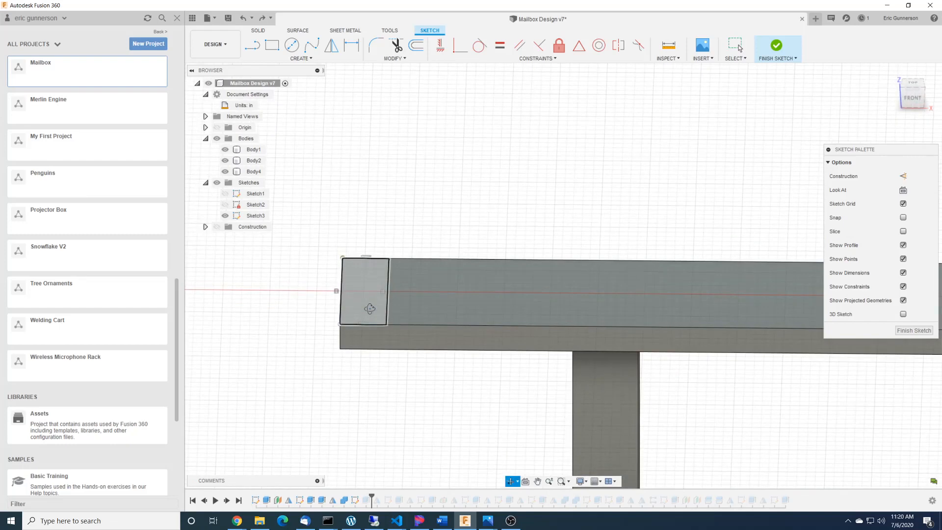
{"action": "mouse_move", "coordinate": [370, 309]}
{"action": "middle_mouse_down", "text": "shift"}
{"action": "mouse_move", "coordinate": [366, 339]}
{"action": "mouse_move", "coordinate": [377, 340]}
{"action": "middle_mouse_up", "text": "shift"}
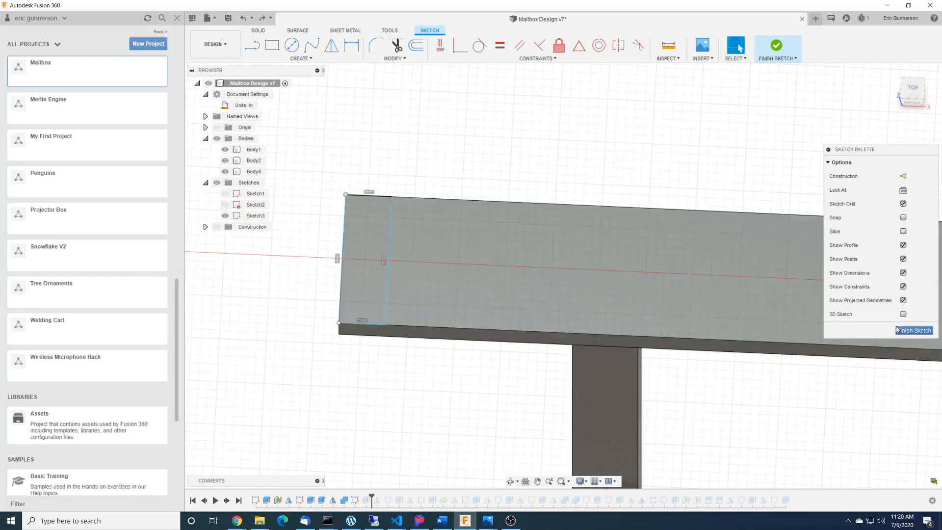
{"action": "left_click", "coordinate": [906, 333]}
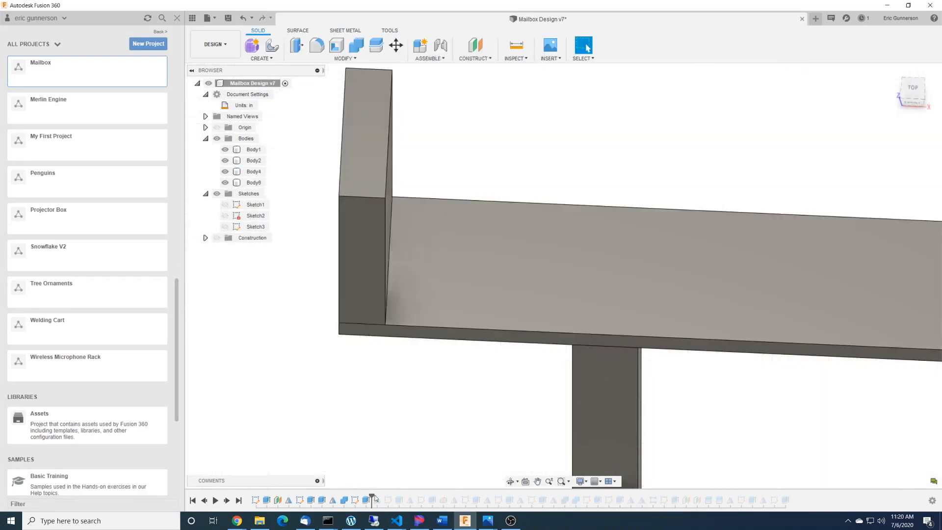
Open the left upright's extrude feature for editing and view the upright's full height from the front corner.
{"action": "right_click", "coordinate": [366, 499]}
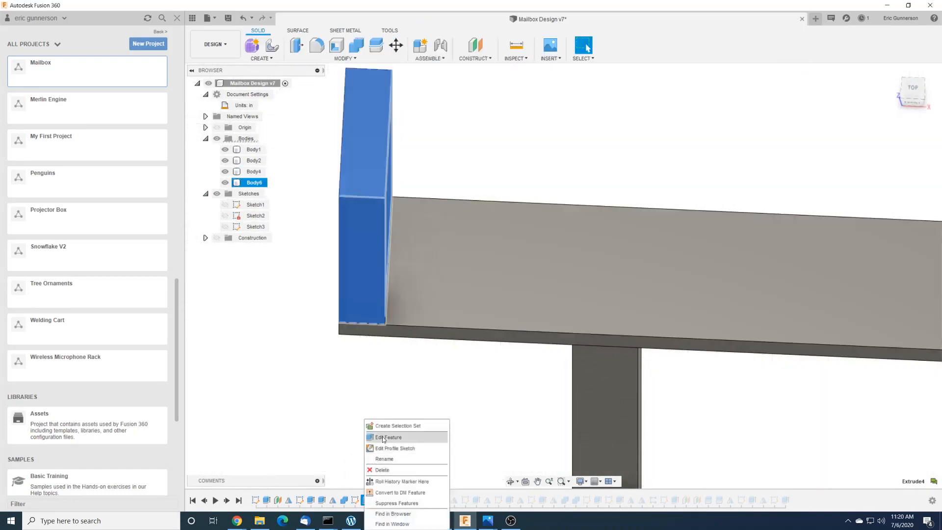
{"action": "left_click", "coordinate": [383, 438]}
{"action": "middle_click_drag", "start_coordinate": [355, 412], "coordinate": [397, 368], "text": "shift"}
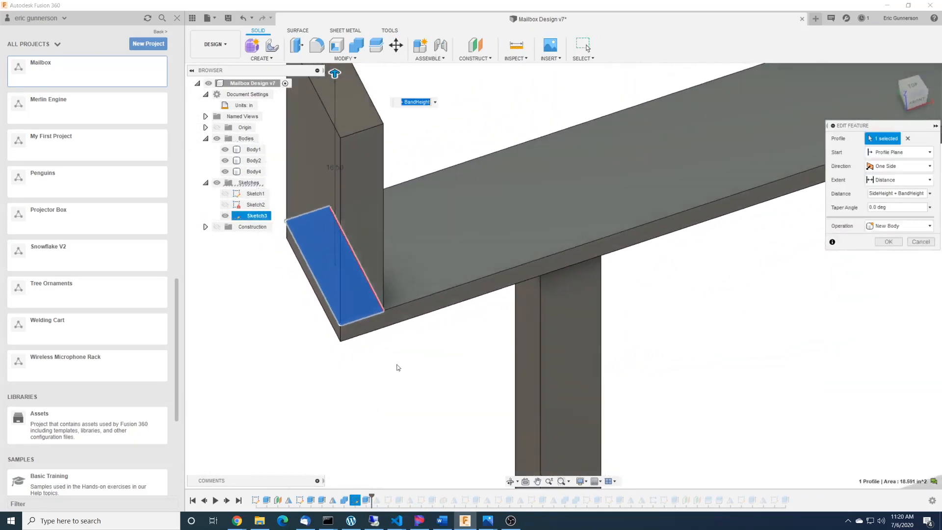
{"action": "middle_click_drag", "start_coordinate": [449, 380], "coordinate": [588, 287]}
{"action": "scroll", "coordinate": [589, 290], "scroll_direction": "down", "scroll_amount": 4}
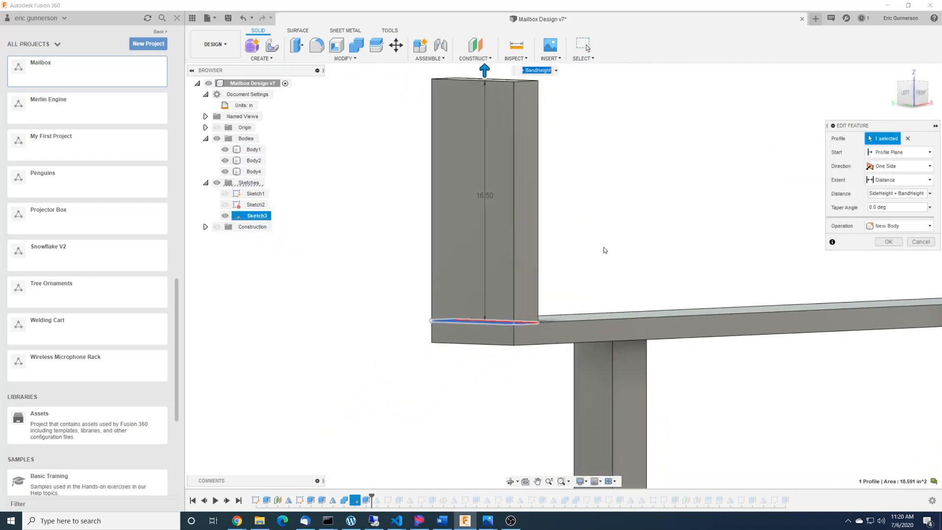
{"action": "middle_click_drag", "start_coordinate": [605, 250], "coordinate": [580, 295]}
{"action": "left_click_drag", "start_coordinate": [579, 295], "coordinate": [577, 300], "text": "shift"}
{"action": "middle_click_drag", "start_coordinate": [577, 300], "coordinate": [575, 311], "text": "shift"}
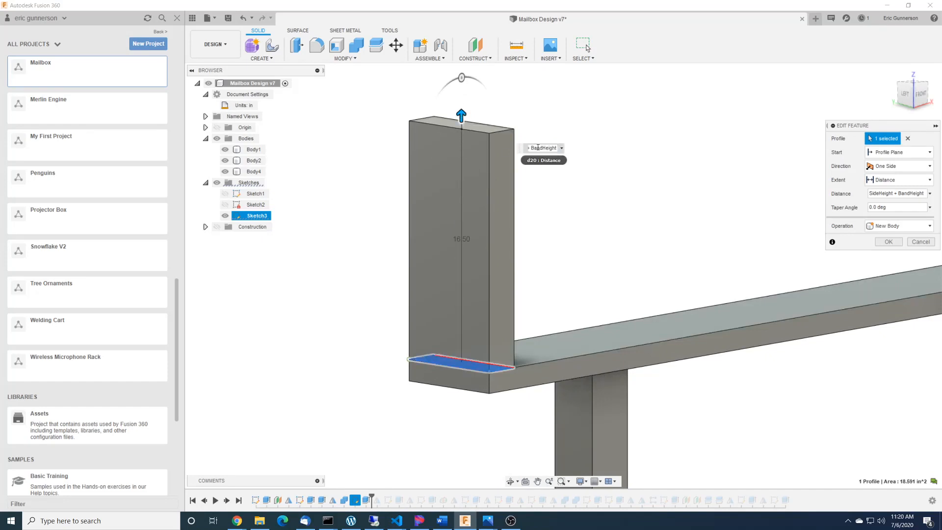
Read through the full distance expression of the upright's extrusion and cancel the feature edit.
{"action": "key", "text": "Home"}
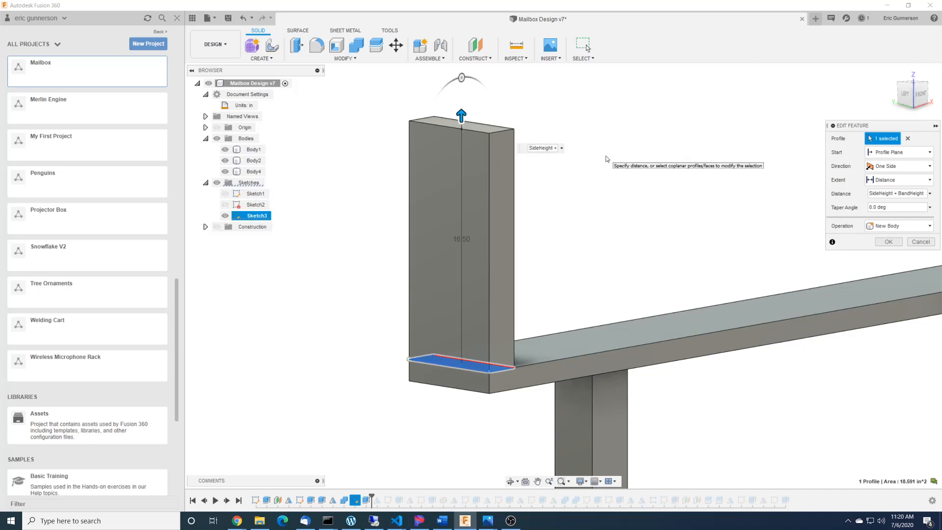
{"action": "key", "text": "Right"}
{"action": "key", "text": "Right"}
{"action": "key", "text": "Right"}
{"action": "key", "text": "Right"}
{"action": "key", "text": "Right"}
{"action": "key", "text": "Right"}
{"action": "key", "text": "Right"}
{"action": "key", "text": "Right"}
{"action": "key", "text": "Right"}
{"action": "key", "text": "Right"}
{"action": "key", "text": "Right"}
{"action": "key", "text": "Right"}
{"action": "key", "text": "Right"}
{"action": "key", "text": "Right"}
{"action": "key", "text": "Right"}
{"action": "key", "text": "Right"}
{"action": "key", "text": "Right"}
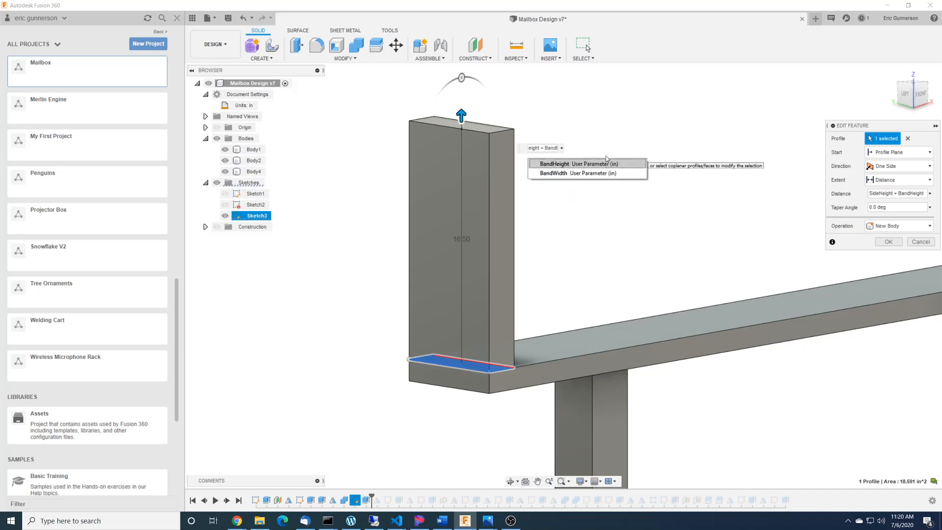
{"action": "key", "text": "Right"}
{"action": "key", "text": "Right"}
{"action": "key", "text": "Right"}
{"action": "key", "text": "Right"}
{"action": "key", "text": "Right"}
{"action": "key", "text": "Right"}
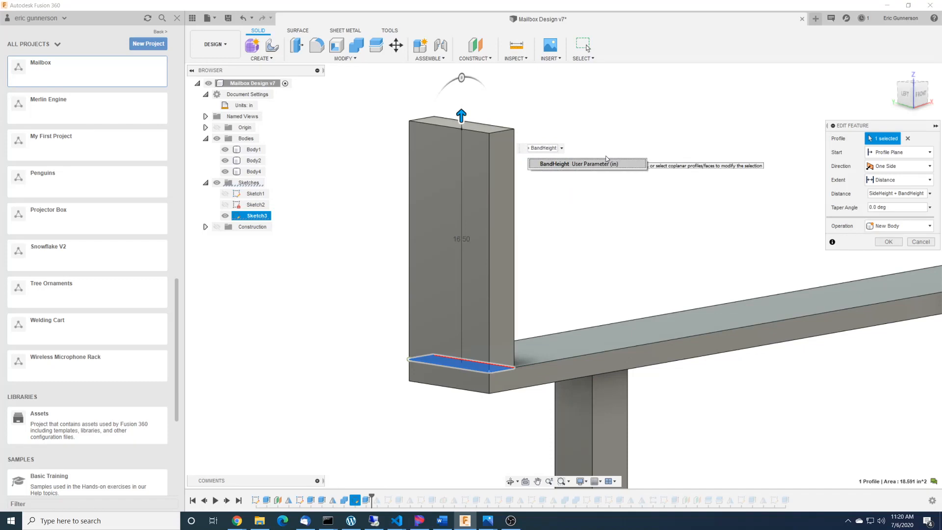
{"action": "key", "text": "Return"}
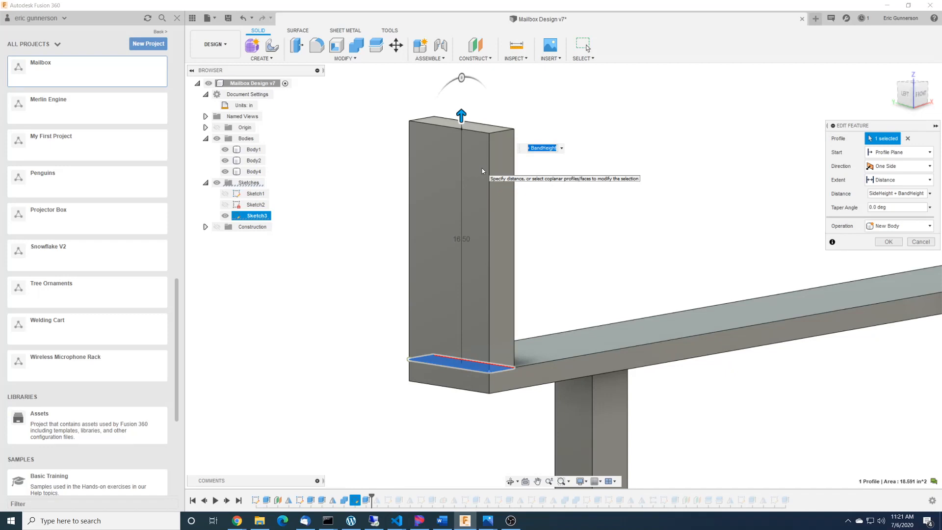
{"action": "left_click", "coordinate": [913, 242]}
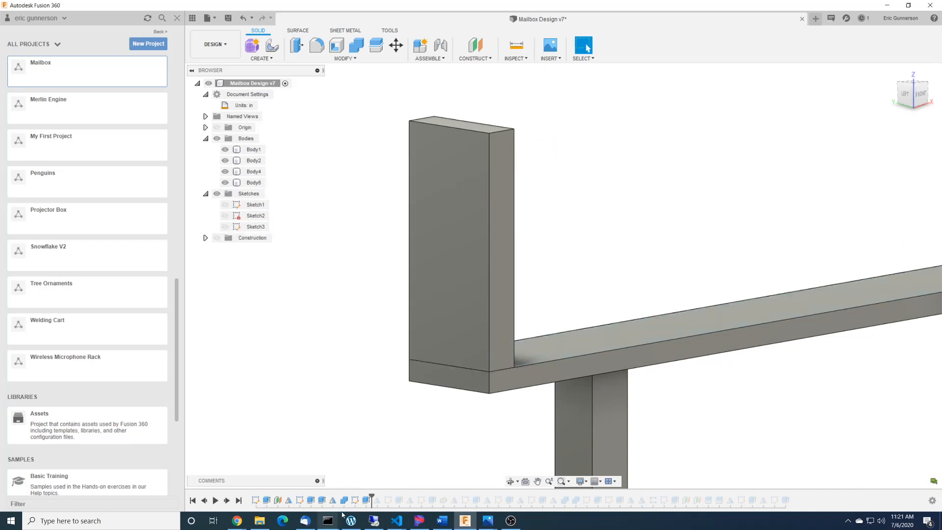
Reopen the left upright's profile sketch and move its inner long edge toward the shelf's middle, making the profile about 2.99 in wide.
{"action": "right_click", "coordinate": [356, 503]}
{"action": "left_click", "coordinate": [386, 418]}
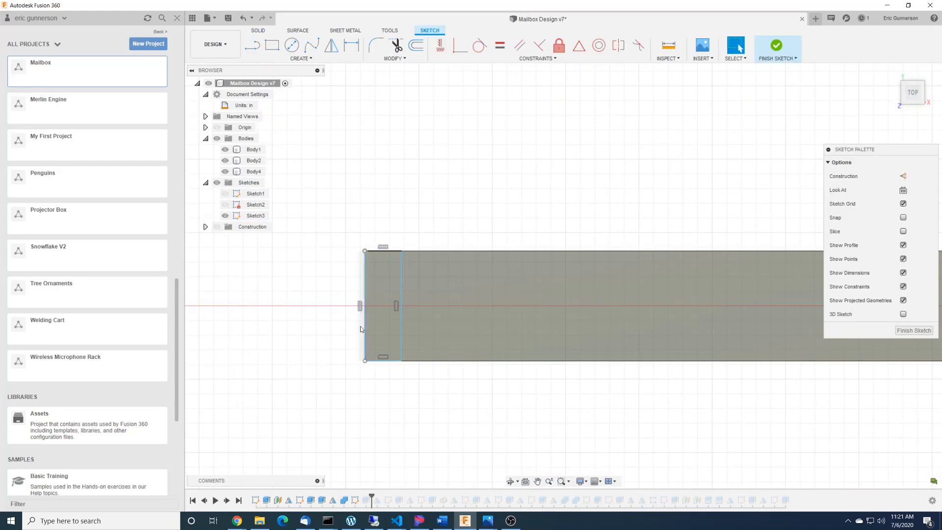
{"action": "left_click", "coordinate": [365, 339]}
{"action": "scroll", "coordinate": [405, 294], "scroll_direction": "up", "scroll_amount": 4}
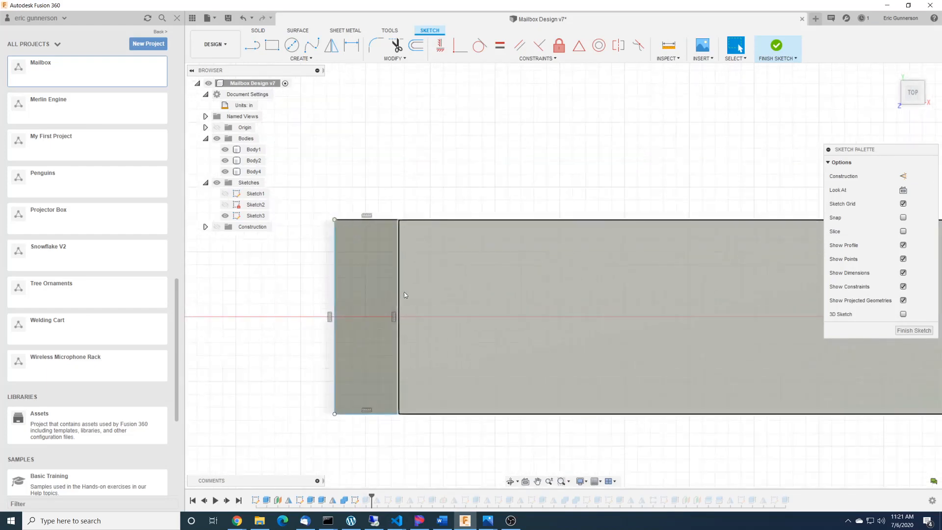
{"action": "scroll", "coordinate": [404, 295], "scroll_direction": "up", "scroll_amount": 1}
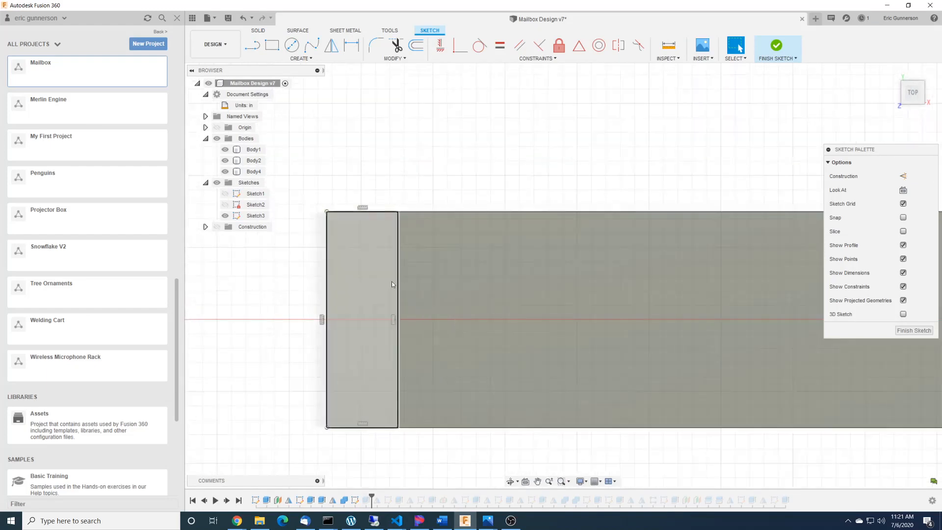
{"action": "mouse_move", "coordinate": [399, 283]}
{"action": "left_mouse_down"}
{"action": "mouse_move", "coordinate": [416, 281]}
{"action": "mouse_move", "coordinate": [388, 291]}
{"action": "mouse_move", "coordinate": [442, 290]}
{"action": "mouse_move", "coordinate": [388, 305]}
{"action": "mouse_move", "coordinate": [423, 301]}
{"action": "mouse_move", "coordinate": [401, 303]}
{"action": "mouse_move", "coordinate": [413, 307]}
{"action": "left_mouse_up"}
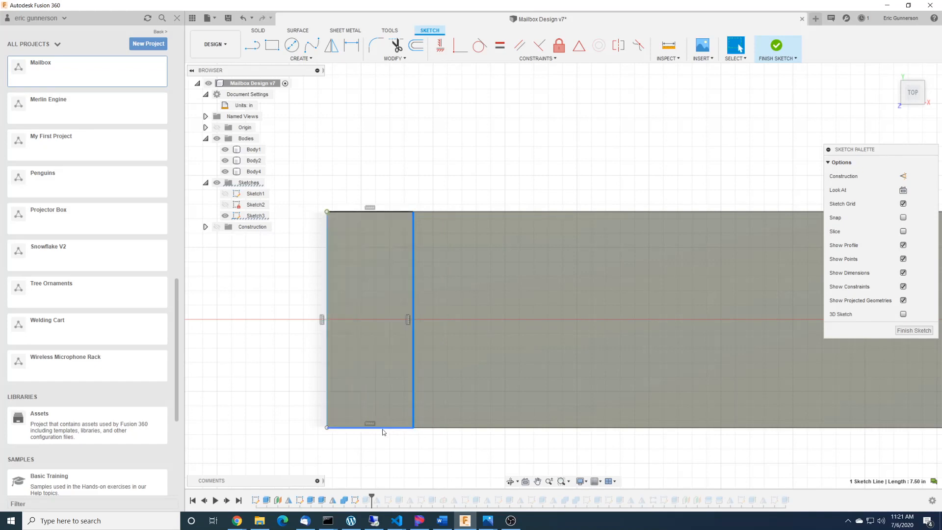
Move the profile's front short edge and outer long edge off the shelf's edges and join their loose ends at a corner.
{"action": "mouse_move", "coordinate": [383, 431]}
{"action": "left_mouse_down"}
{"action": "mouse_move", "coordinate": [382, 376]}
{"action": "mouse_move", "coordinate": [413, 395]}
{"action": "left_mouse_up"}
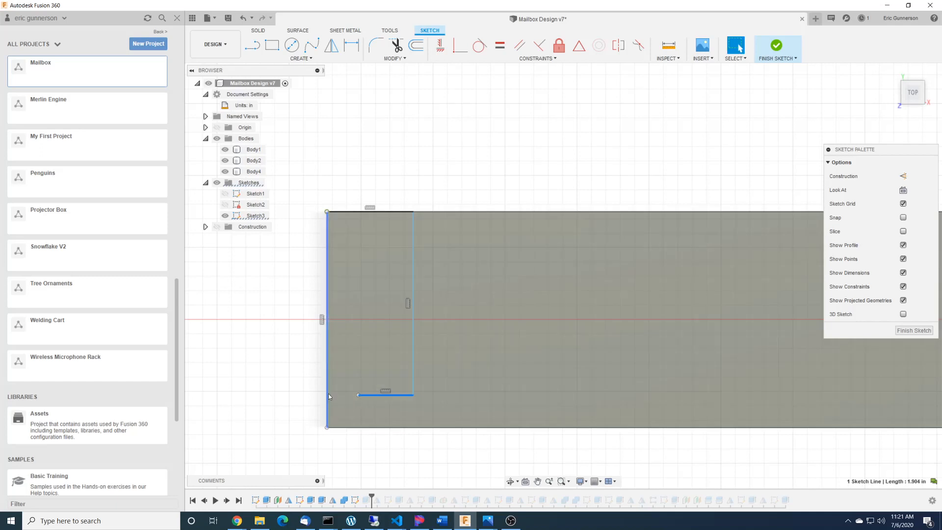
{"action": "mouse_move", "coordinate": [327, 387]}
{"action": "left_mouse_down"}
{"action": "mouse_move", "coordinate": [297, 387]}
{"action": "mouse_move", "coordinate": [309, 346]}
{"action": "mouse_move", "coordinate": [311, 360]}
{"action": "left_mouse_up"}
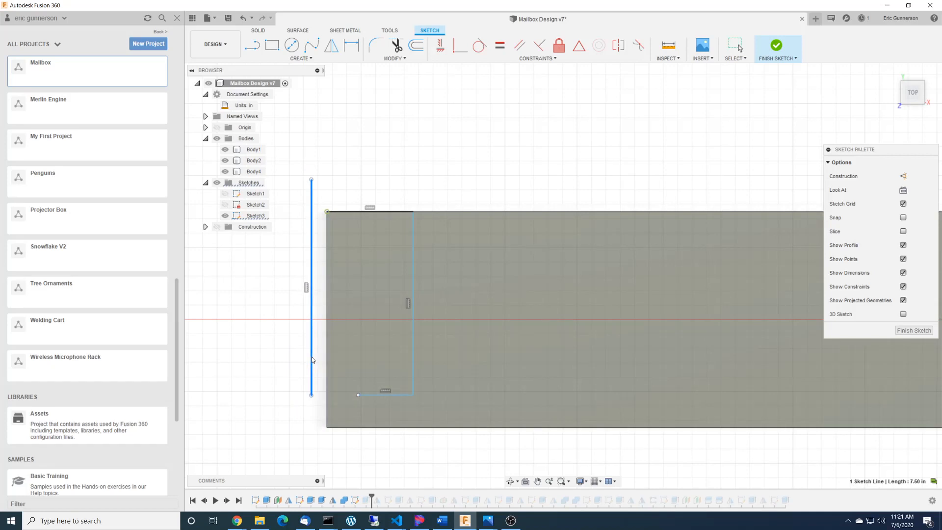
{"action": "left_click_drag", "start_coordinate": [358, 395], "coordinate": [311, 395]}
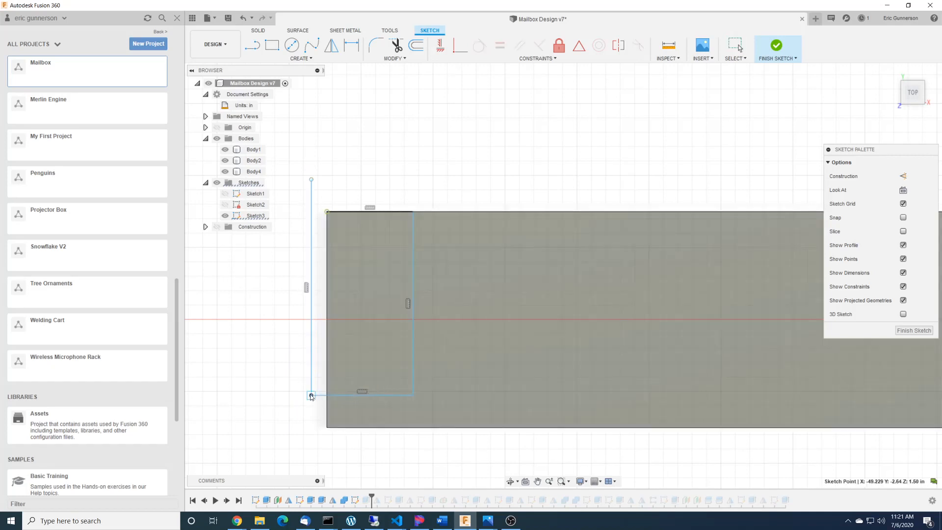
Move the inner long edge further along the shelf so the profile's back short edge is about 3.92 in long.
{"action": "left_click", "coordinate": [343, 212]}
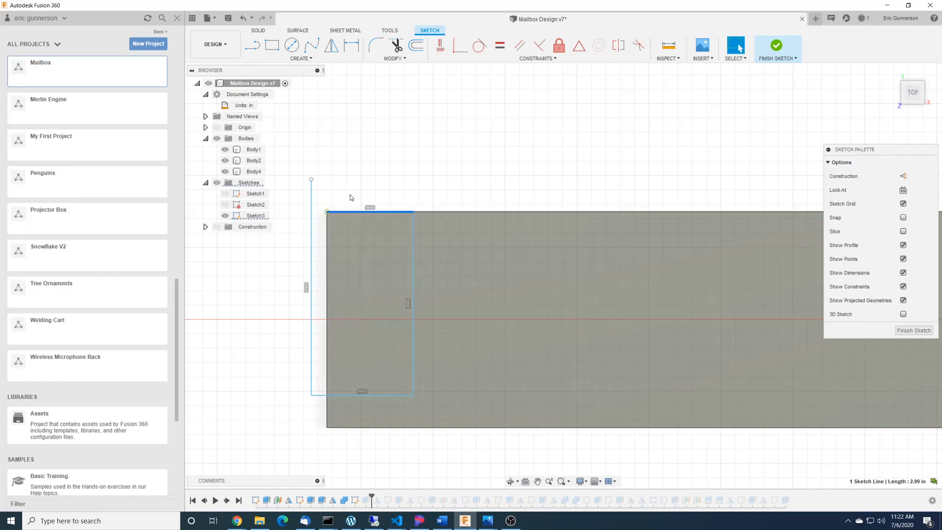
{"action": "left_click", "coordinate": [328, 212]}
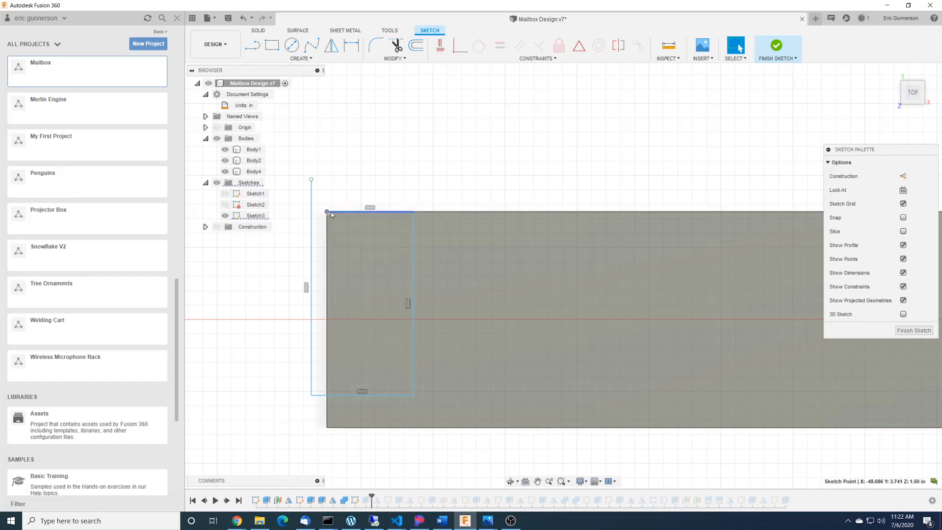
{"action": "left_click", "coordinate": [342, 213]}
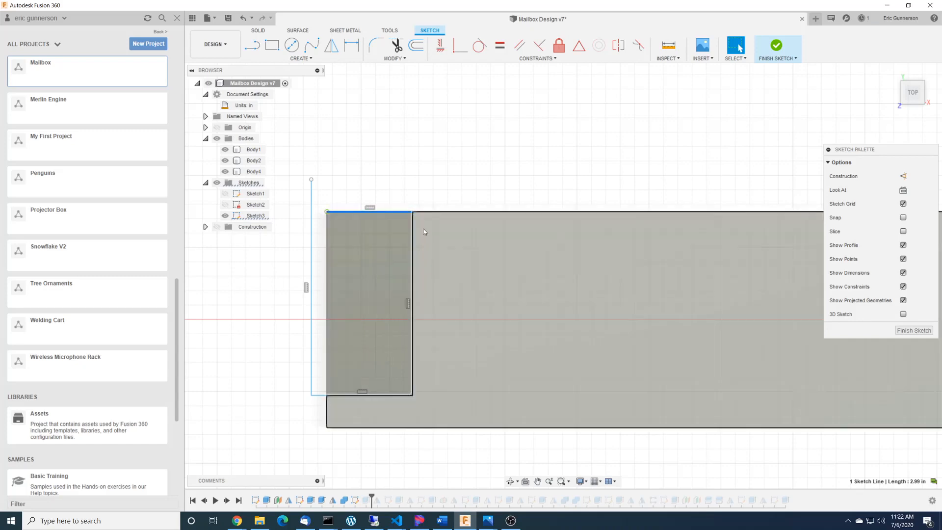
{"action": "left_click_drag", "start_coordinate": [414, 221], "coordinate": [440, 212]}
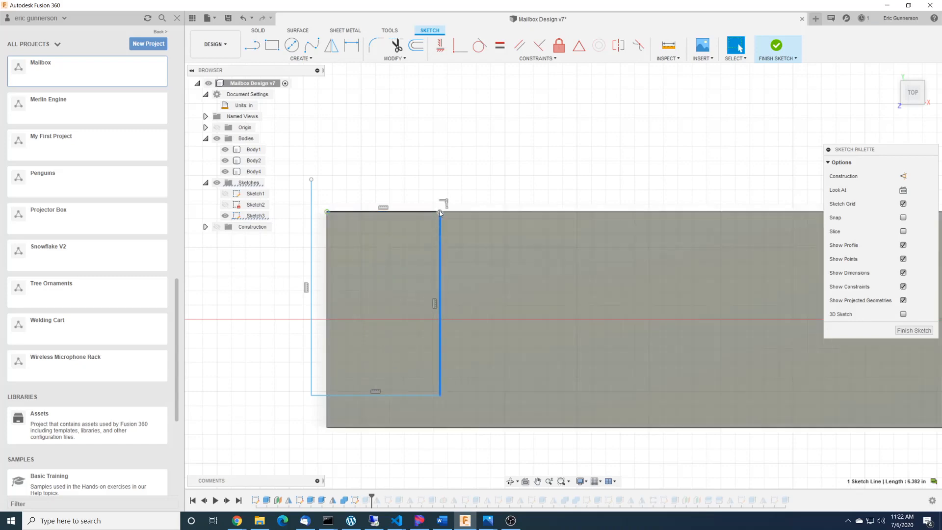
Delete the coincident constraint at the profile's inner back corner and pull the inner long edge away from the back edge.
{"action": "right_click", "coordinate": [439, 213]}
{"action": "key", "text": "Escape"}
{"action": "left_click", "coordinate": [445, 203]}
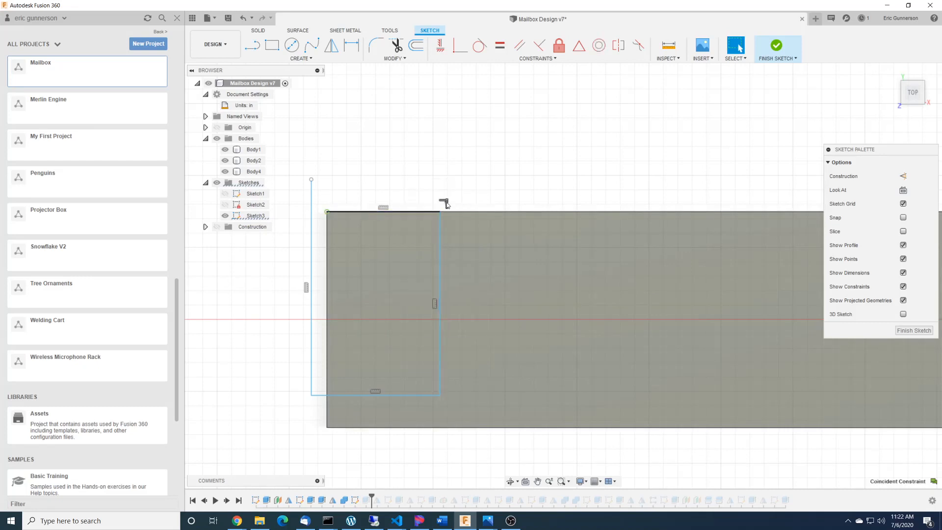
{"action": "key", "text": "Delete"}
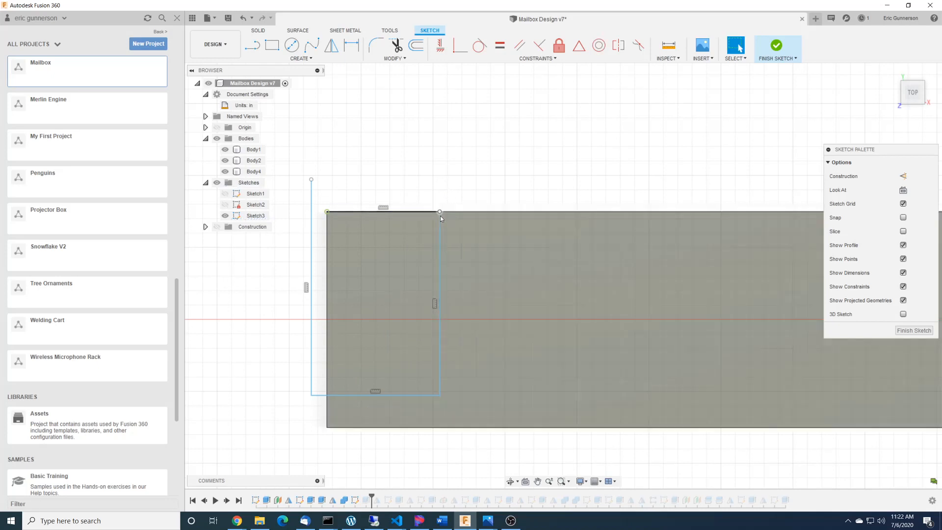
{"action": "left_click_drag", "start_coordinate": [440, 216], "coordinate": [461, 230]}
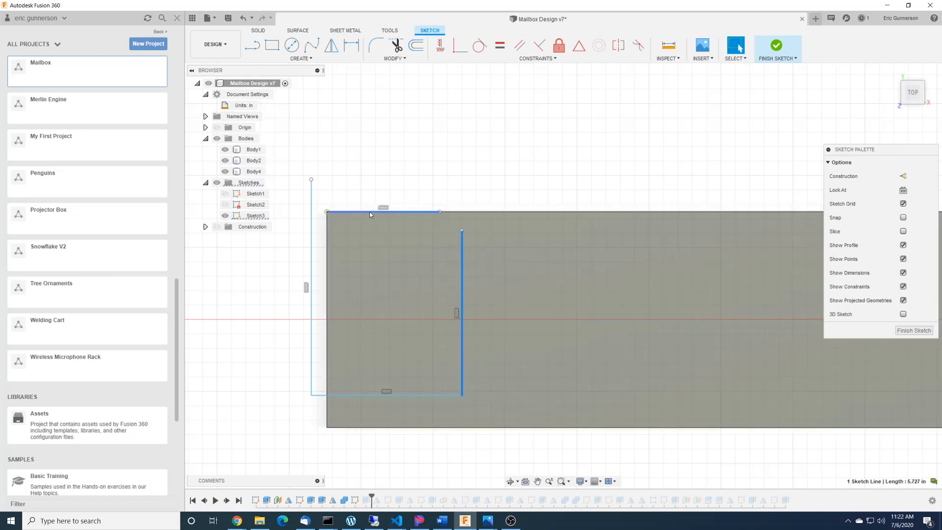
Lengthen the back short edge to about 4.11 in and delete the coincident constraint on its end points at the shelf corner.
{"action": "left_click", "coordinate": [369, 212]}
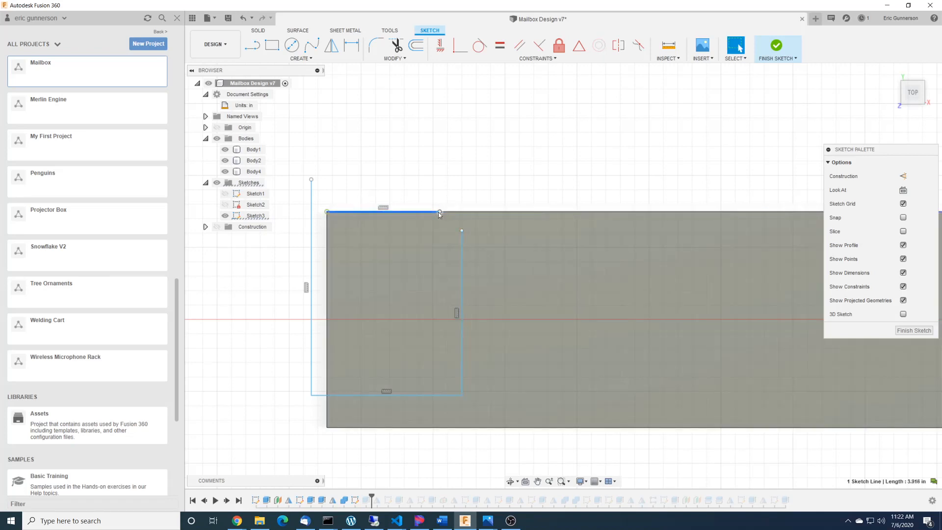
{"action": "mouse_move", "coordinate": [440, 213]}
{"action": "left_mouse_down"}
{"action": "mouse_move", "coordinate": [421, 211]}
{"action": "mouse_move", "coordinate": [446, 212]}
{"action": "left_mouse_up"}
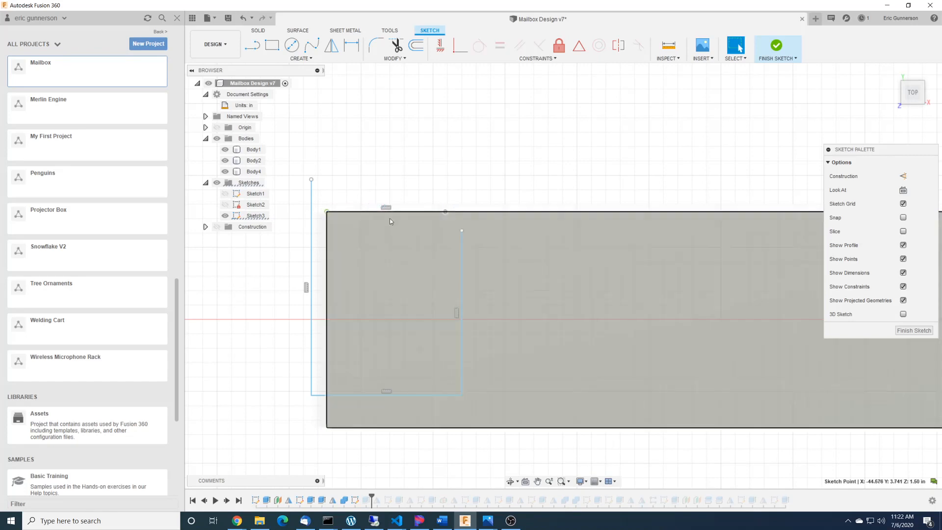
{"action": "right_click", "coordinate": [327, 213]}
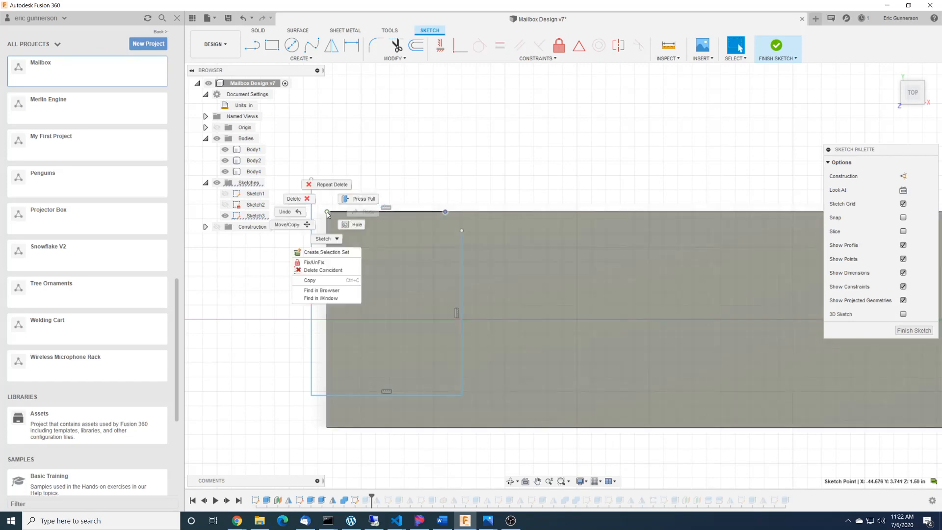
{"action": "left_click", "coordinate": [328, 271]}
Delete the back short edge's coincident constraints, move it off the shelf's edge and join its inner end to the inner long edge.
{"action": "left_click", "coordinate": [363, 212]}
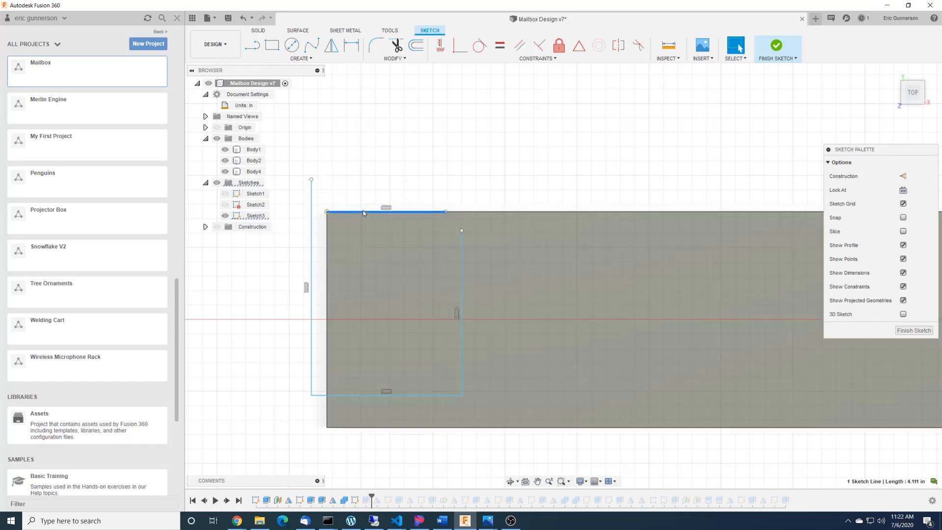
{"action": "right_click", "coordinate": [364, 211]}
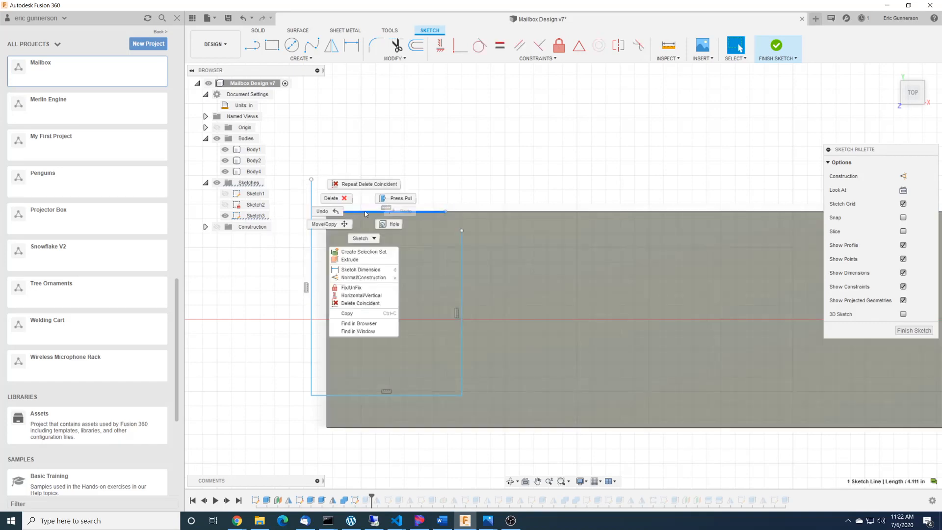
{"action": "left_click", "coordinate": [370, 303]}
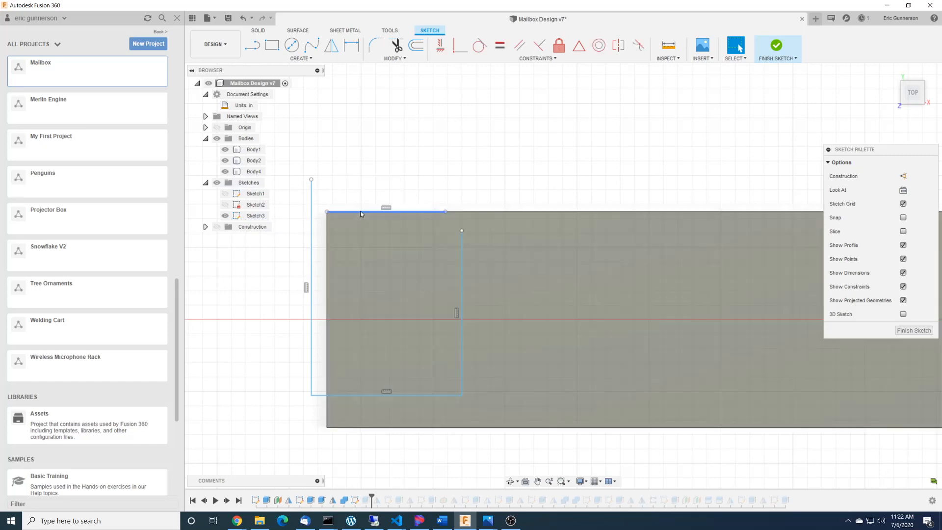
{"action": "left_click_drag", "start_coordinate": [360, 210], "coordinate": [365, 194]}
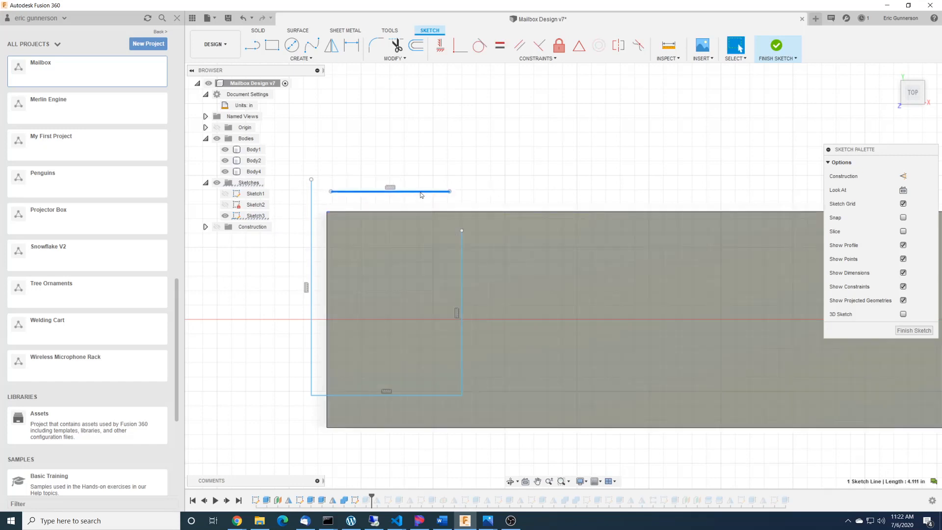
{"action": "mouse_move", "coordinate": [422, 192]}
{"action": "left_mouse_down"}
{"action": "mouse_move", "coordinate": [456, 225]}
{"action": "mouse_move", "coordinate": [483, 224]}
{"action": "left_mouse_up"}
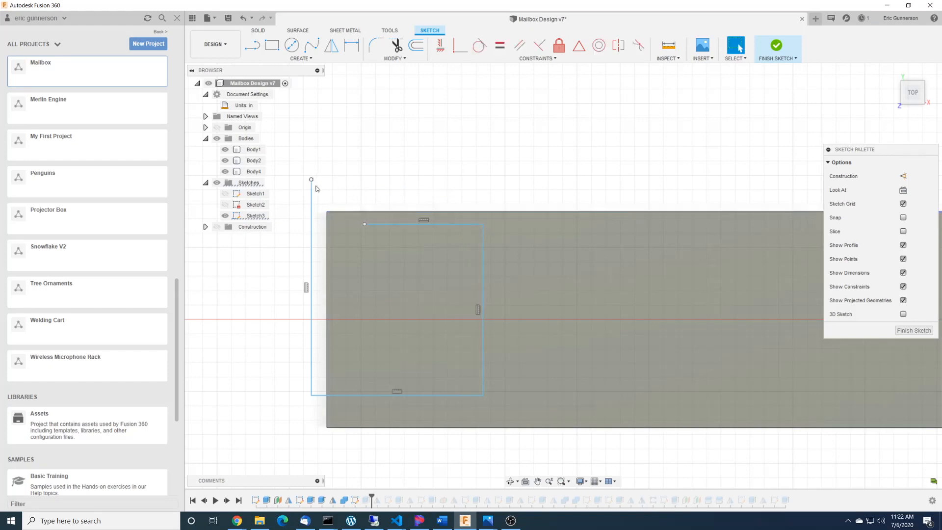
Close the upright's profile by joining the outer long edge to the back short edge, and dimension the distance between the long edges.
{"action": "left_click_drag", "start_coordinate": [312, 179], "coordinate": [366, 227]}
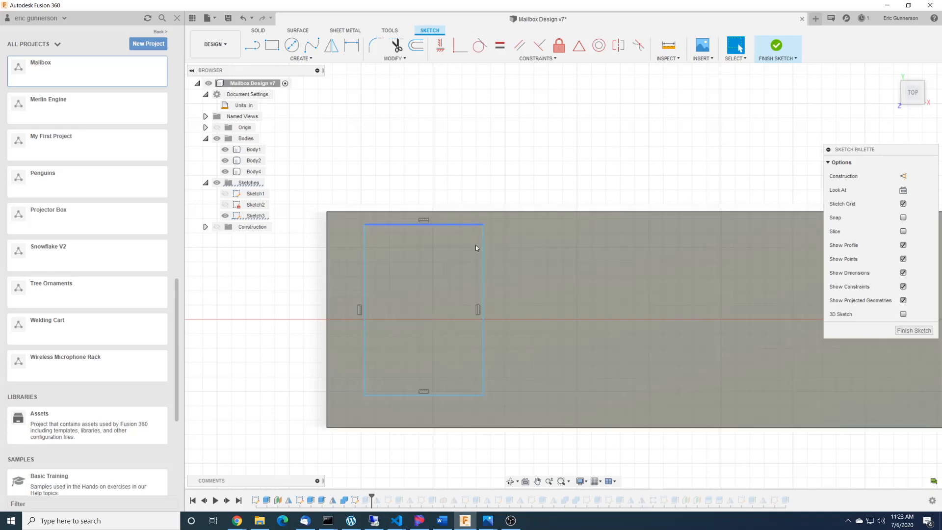
{"action": "key", "text": "d"}
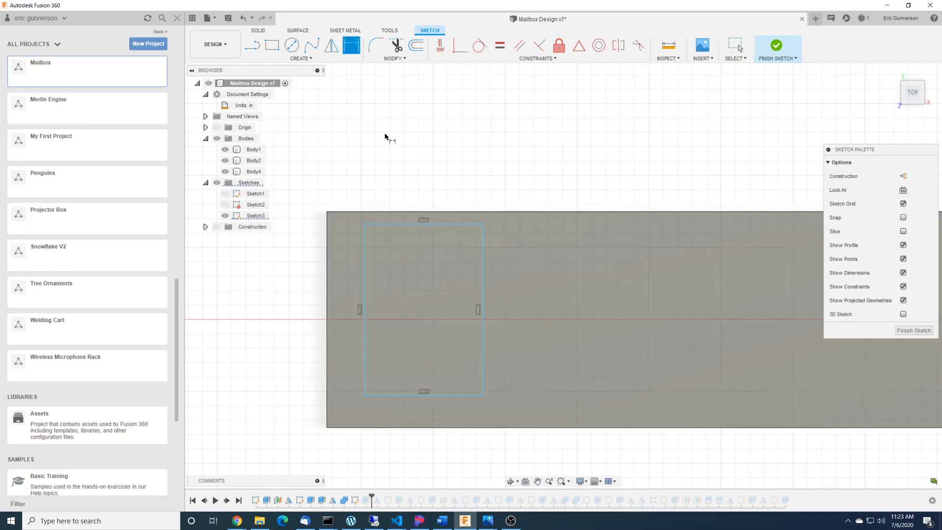
{"action": "left_click", "coordinate": [364, 234]}
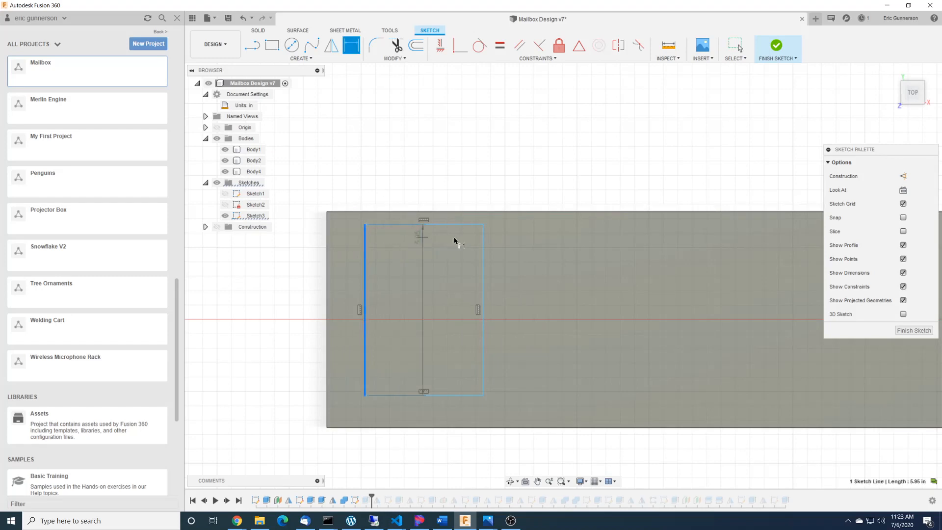
{"action": "left_click", "coordinate": [481, 236]}
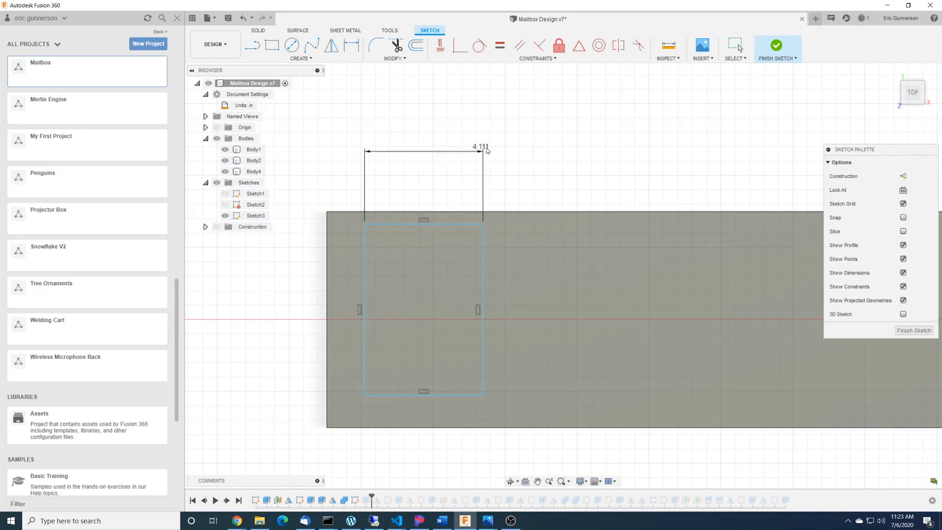
{"action": "right_click", "coordinate": [482, 148]}
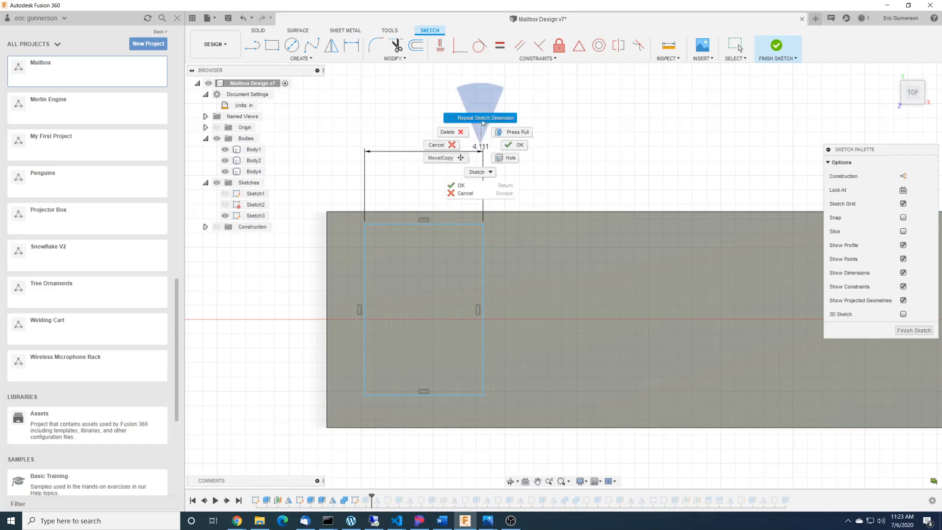
{"action": "left_click", "coordinate": [480, 151]}
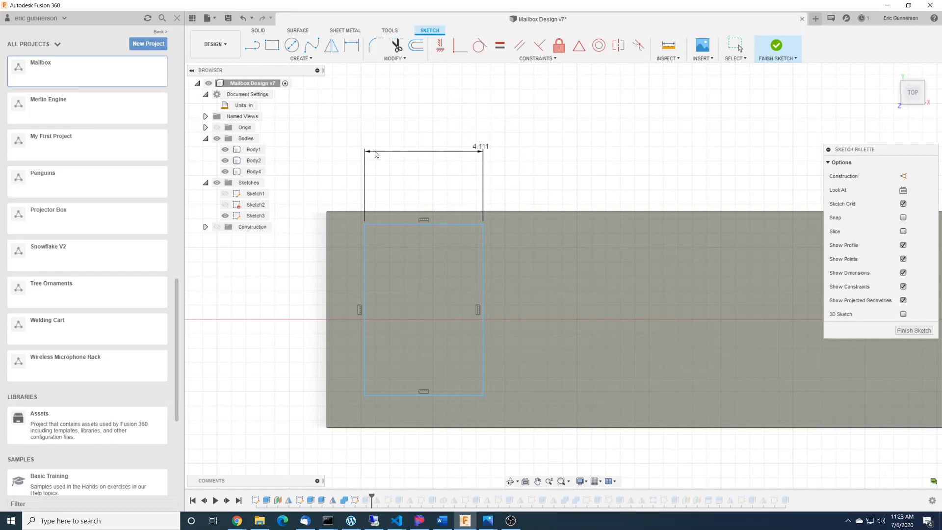
{"action": "right_click", "coordinate": [480, 149]}
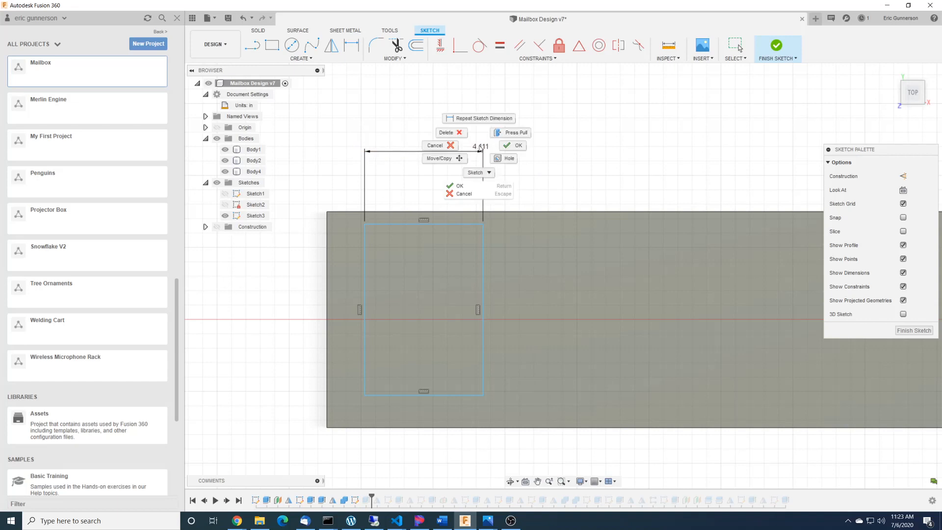
{"action": "left_click", "coordinate": [487, 175]}
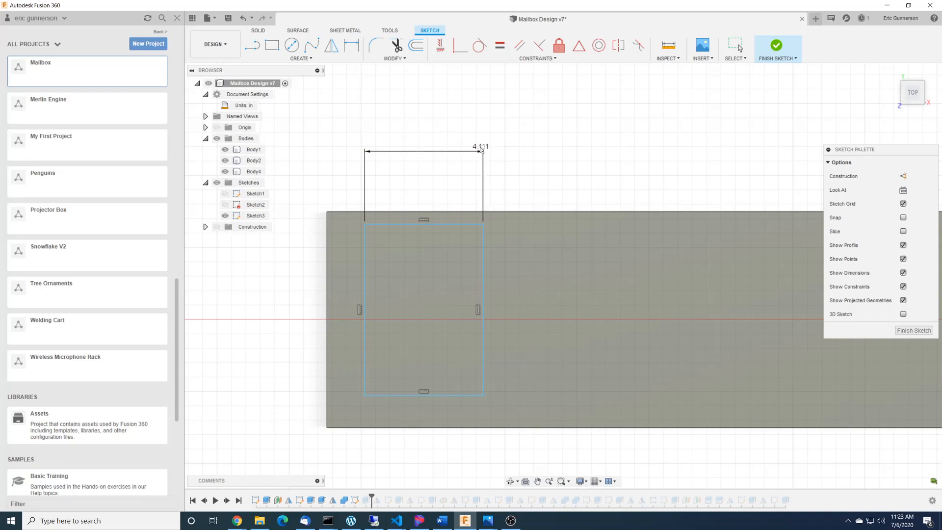
Dimension the distance between the profile's front and back short edges as 3.5 in.
{"action": "key", "text": "d"}
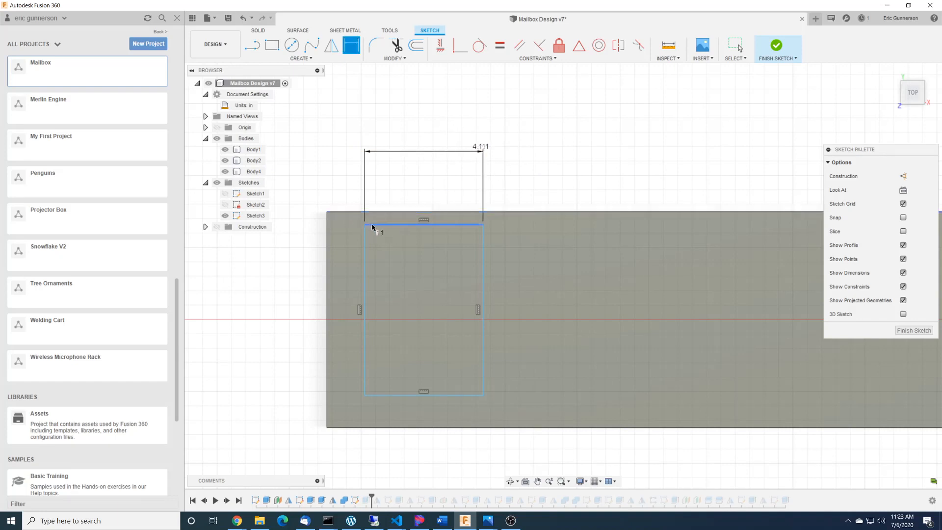
{"action": "left_click", "coordinate": [374, 225]}
{"action": "left_click", "coordinate": [372, 395]}
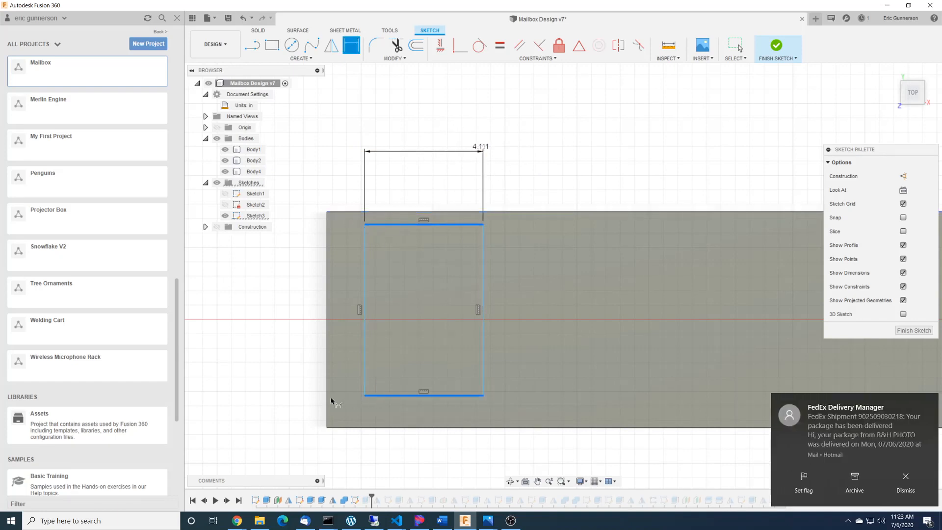
{"action": "left_click", "coordinate": [273, 406]}
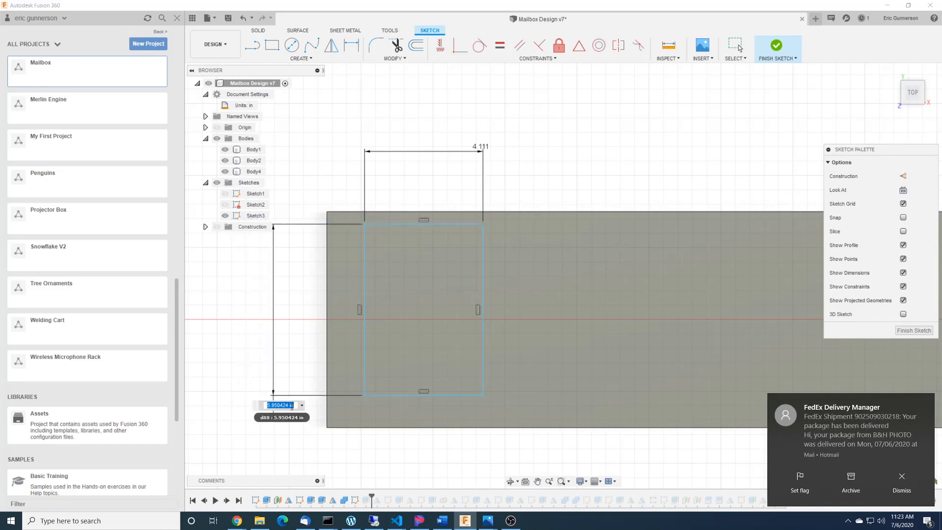
{"action": "type", "text": "3.5"}
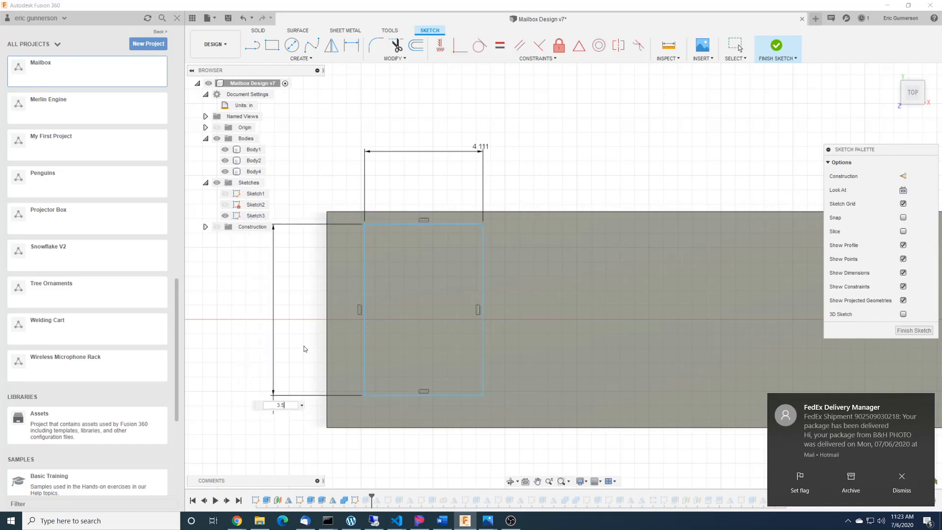
{"action": "key", "text": "Return"}
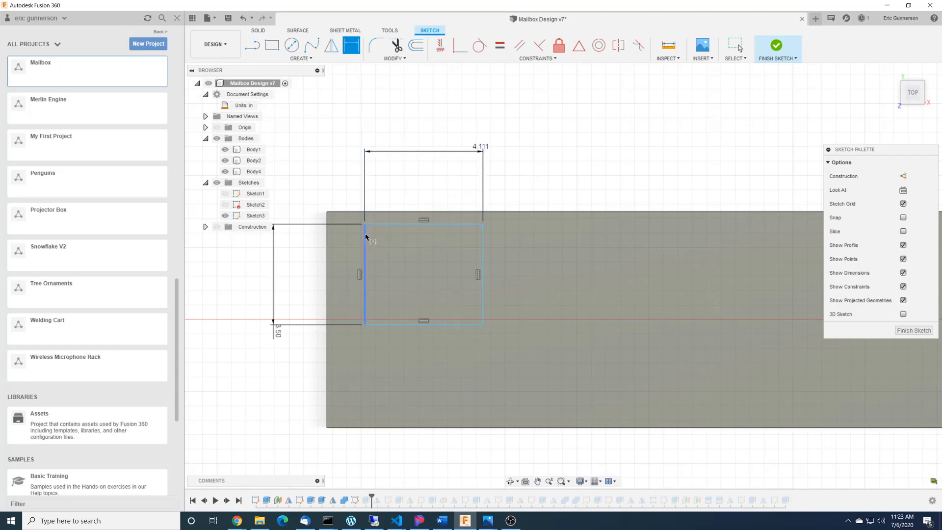
Delete the profile's existing width dimension and dimension the distance between its inner and outer edges as 3.5 in.
{"action": "key", "text": "Delete"}
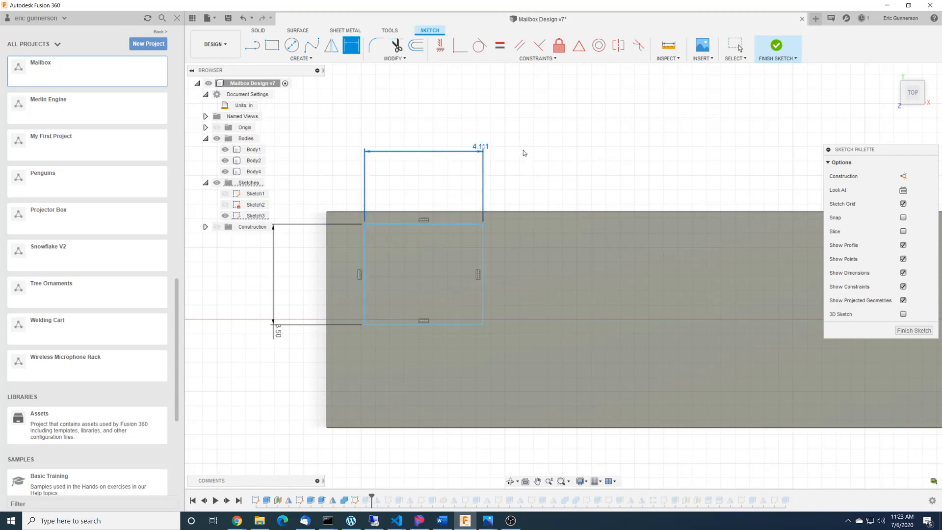
{"action": "left_click", "coordinate": [481, 301]}
{"action": "left_click", "coordinate": [364, 299]}
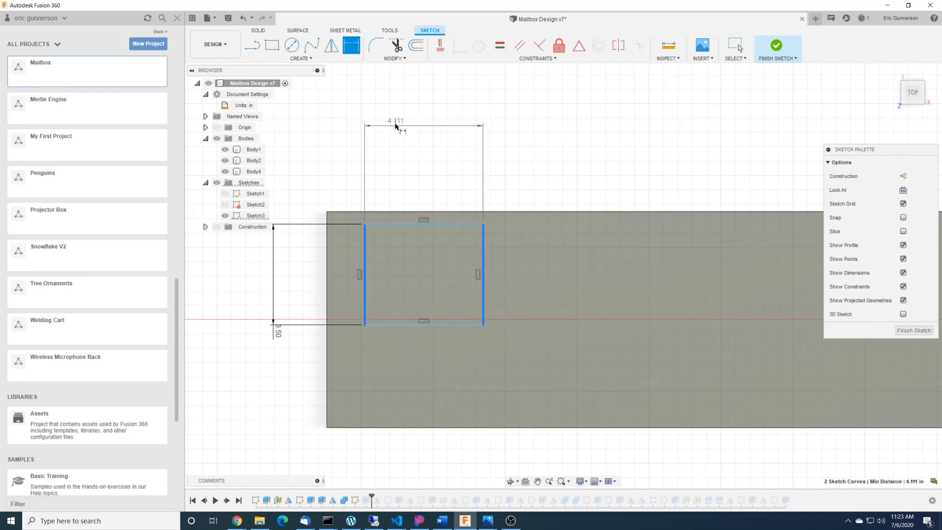
{"action": "left_click", "coordinate": [396, 124]}
{"action": "type", "text": "3.5"}
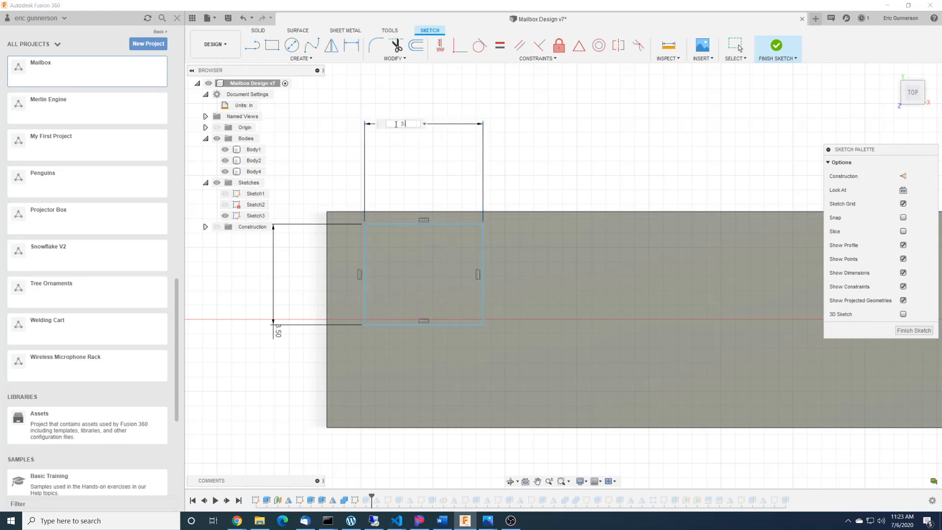
{"action": "key", "text": "Return"}
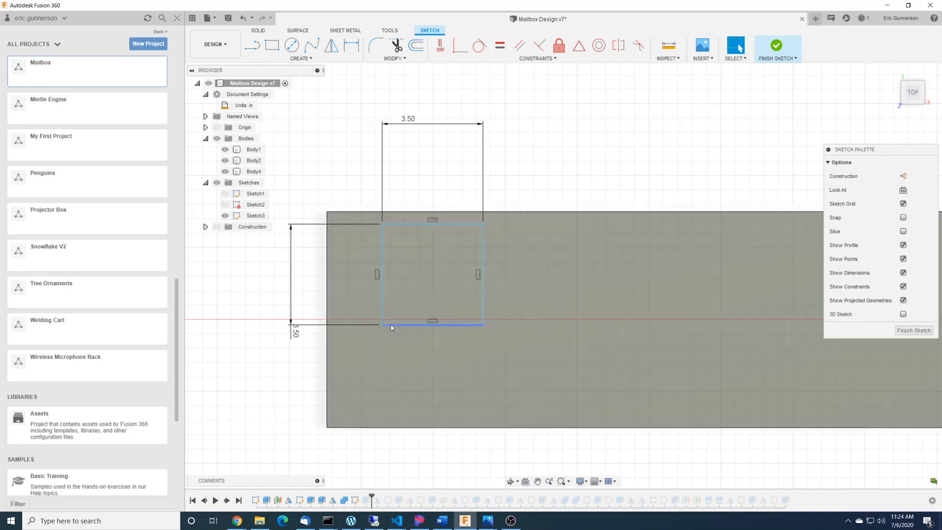
{"action": "left_click", "coordinate": [408, 428]}
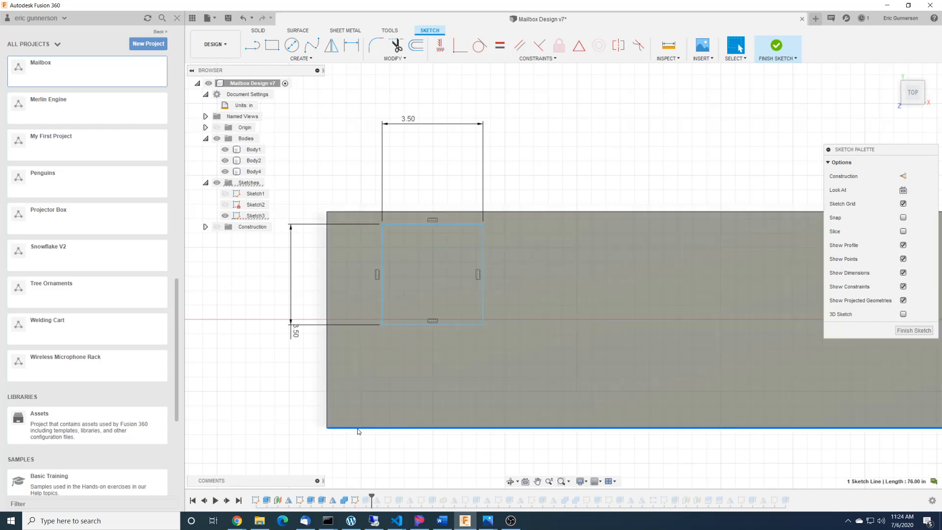
{"action": "key", "text": "d"}
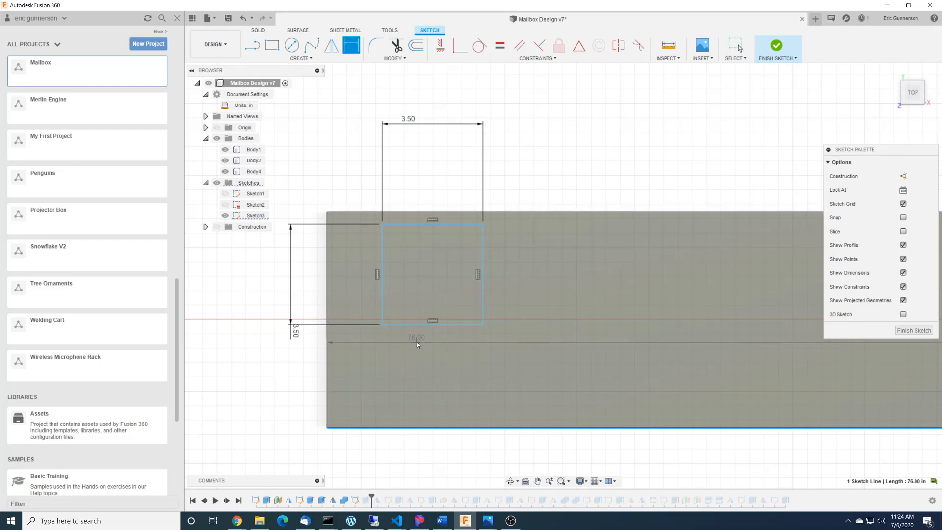
{"action": "key", "text": "Escape"}
{"action": "key", "text": "d"}
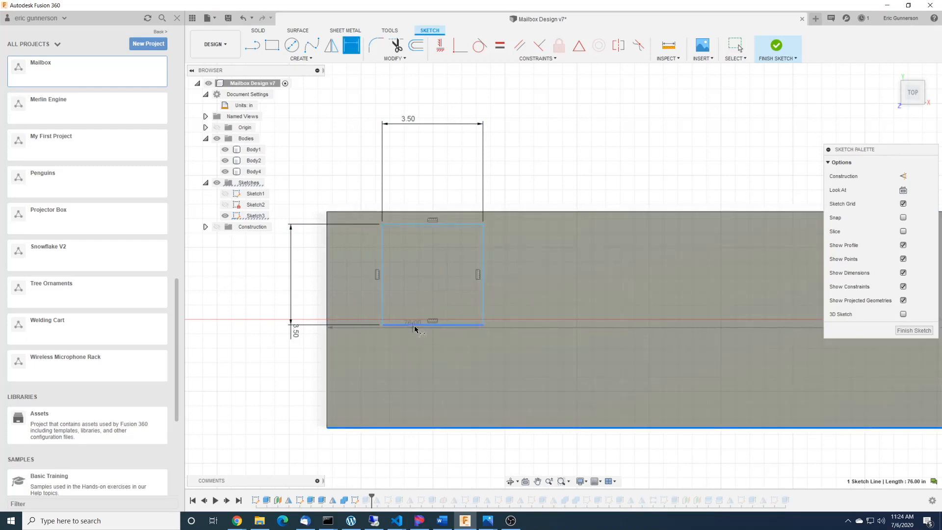
{"action": "key", "text": "Escape"}
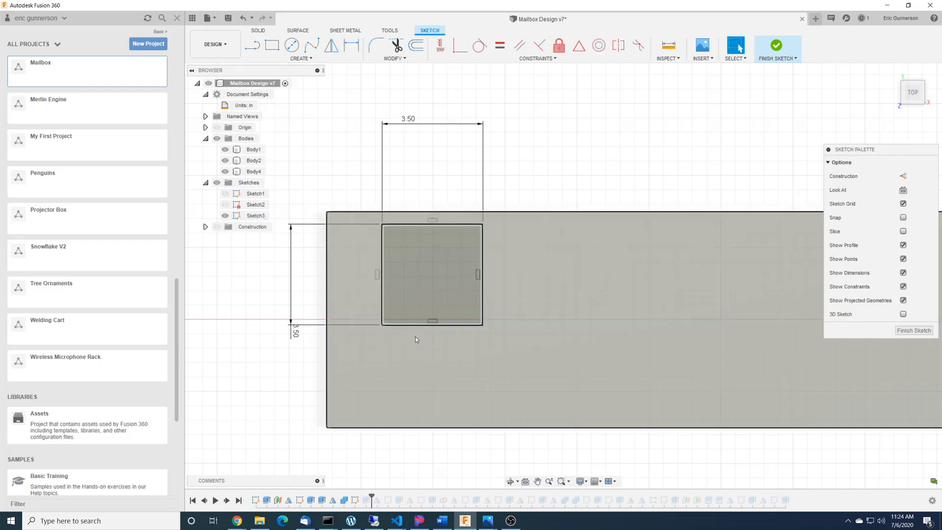
Dimension the distance from the profile's front edge to the shelf's front edge as 2 in.
{"action": "key", "text": "d"}
{"action": "left_click", "coordinate": [417, 324]}
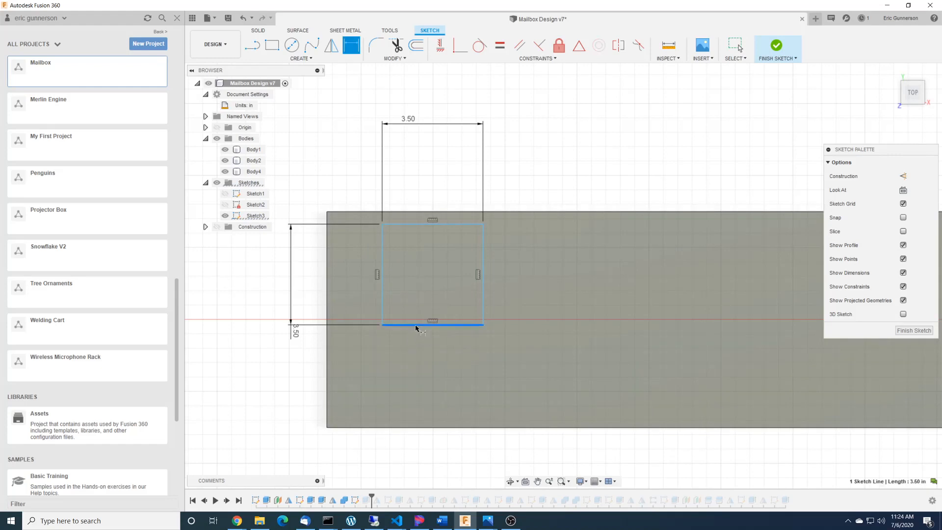
{"action": "left_click", "coordinate": [421, 427]}
{"action": "left_click", "coordinate": [256, 424]}
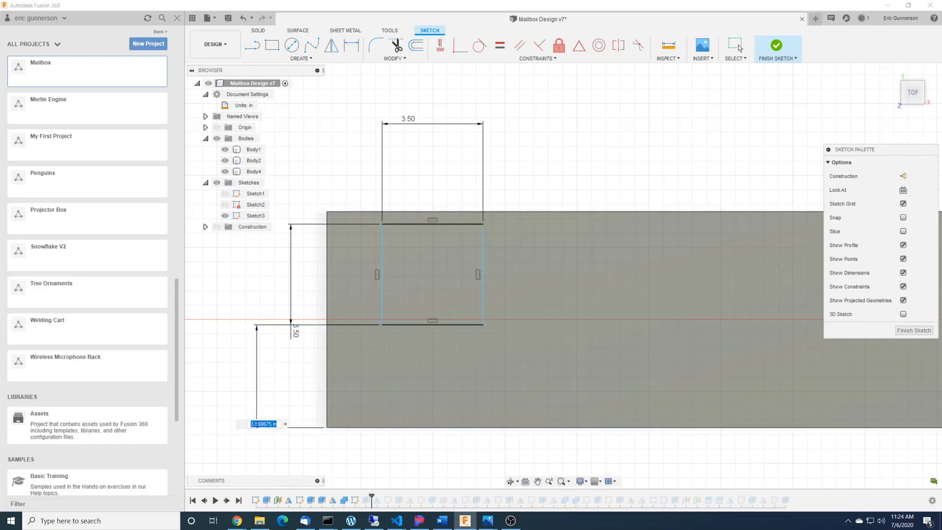
{"action": "type", "text": "2"}
{"action": "key", "text": "Return"}
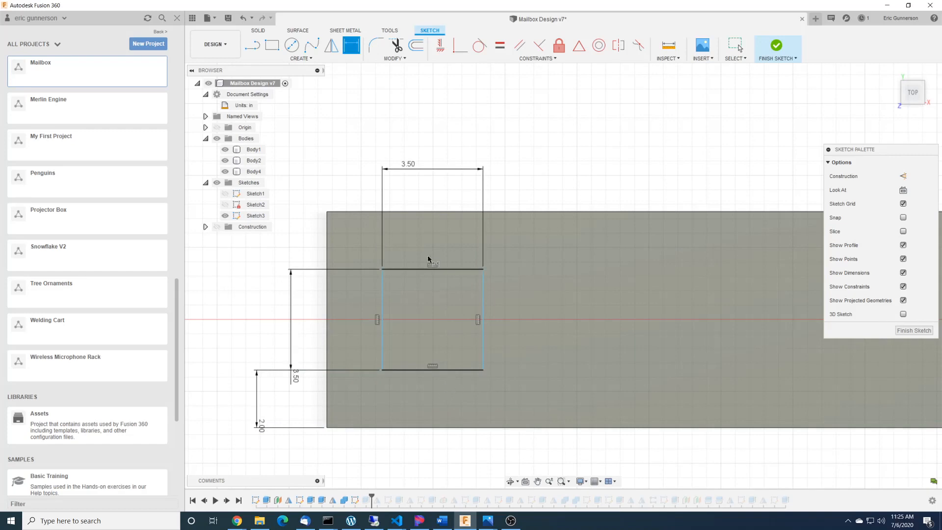
Dimension the distance from the profile's outer edge to the shelf's end as 2 in and finish the sketch.
{"action": "left_click", "coordinate": [382, 285]}
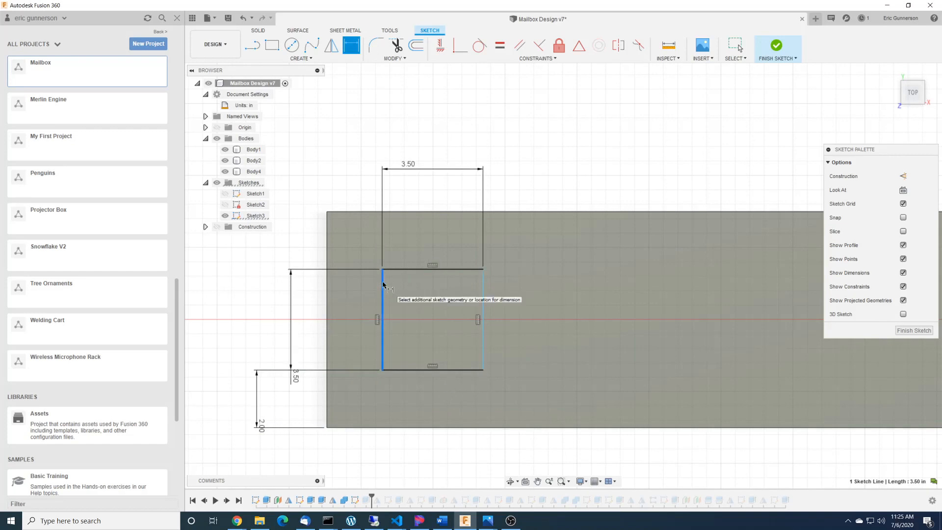
{"action": "left_click", "coordinate": [328, 285]}
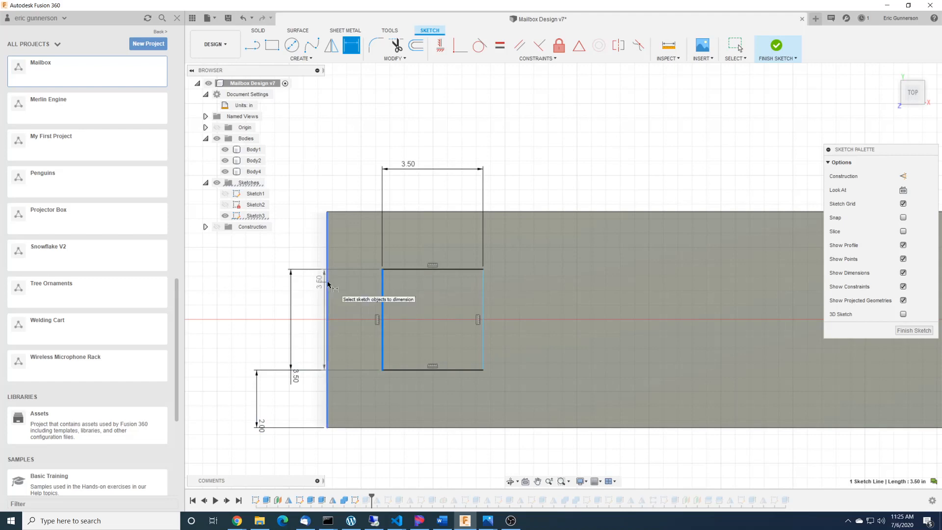
{"action": "left_click", "coordinate": [337, 139]}
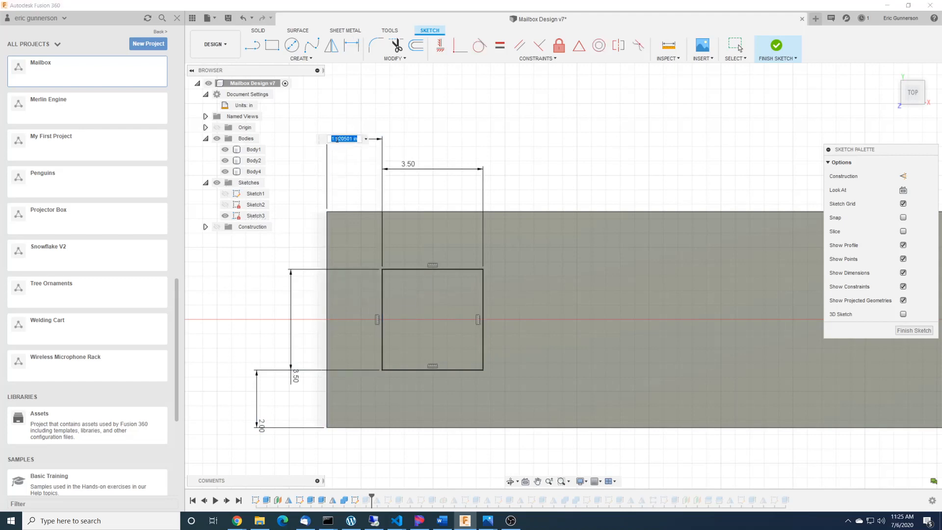
{"action": "type", "text": "2"}
{"action": "key", "text": "Return"}
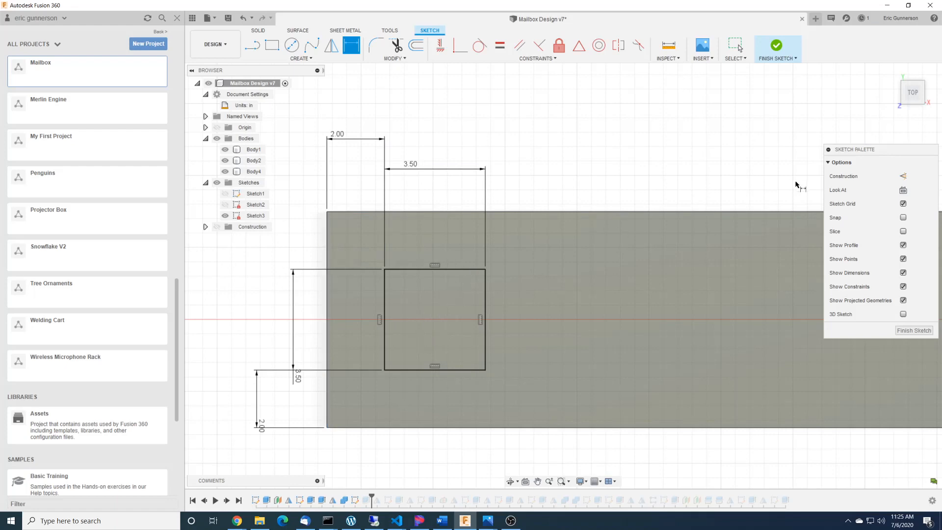
{"action": "left_click", "coordinate": [914, 330]}
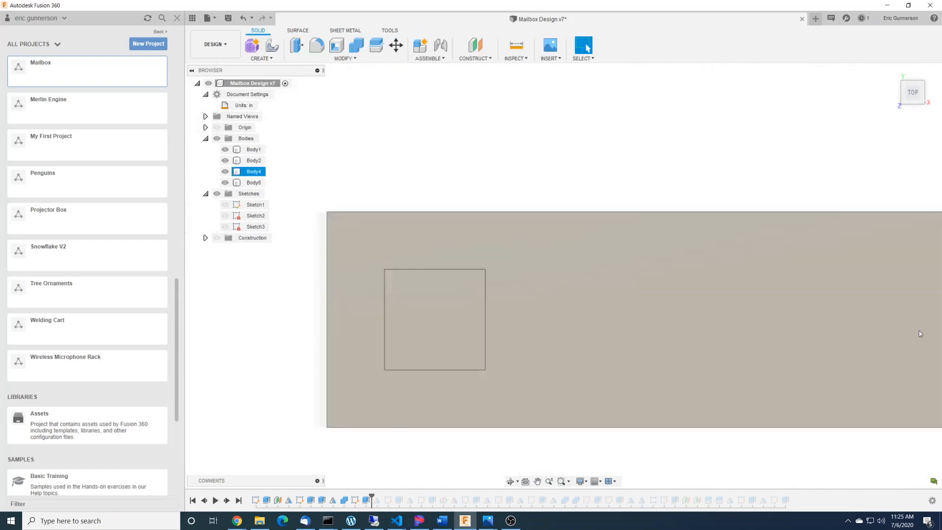
Examine how the upright stands on the shelf and compare its base with the mailbox stand photo IMG_9729.JPG in Photos.
{"action": "middle_click_drag", "start_coordinate": [891, 387], "coordinate": [892, 368], "text": "shift"}
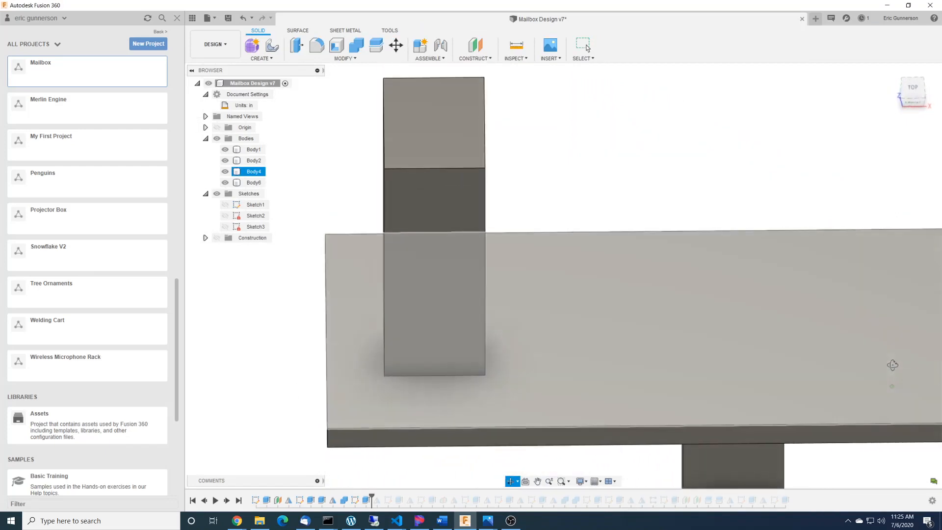
{"action": "scroll", "coordinate": [846, 229], "scroll_direction": "down", "scroll_amount": 5}
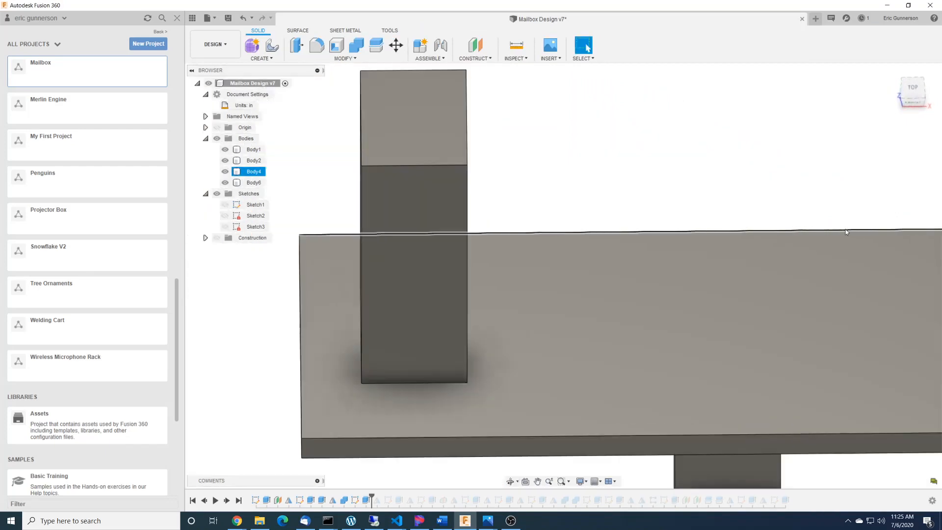
{"action": "middle_click_drag", "start_coordinate": [869, 278], "coordinate": [751, 288], "text": "shift"}
{"action": "left_click", "coordinate": [416, 397]}
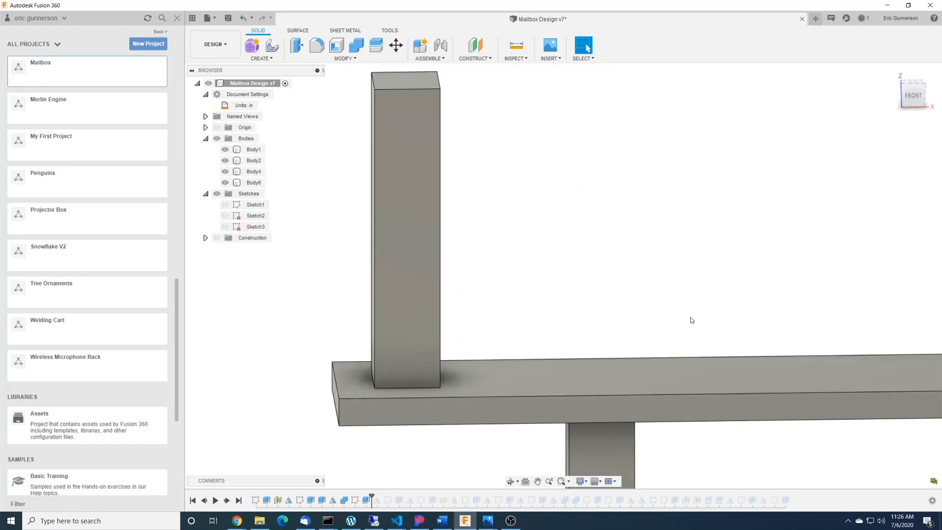
{"action": "key", "text": "alt+Tab"}
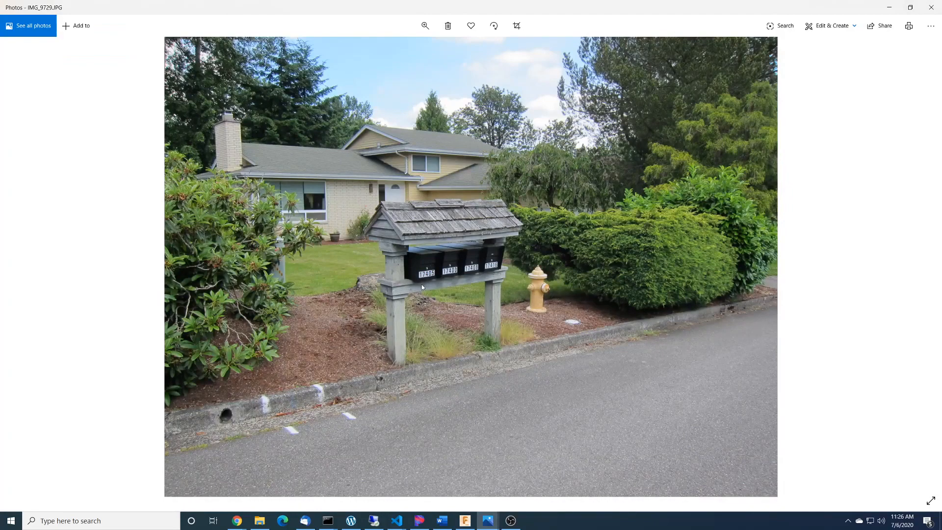
{"action": "key", "text": "alt+Tab"}
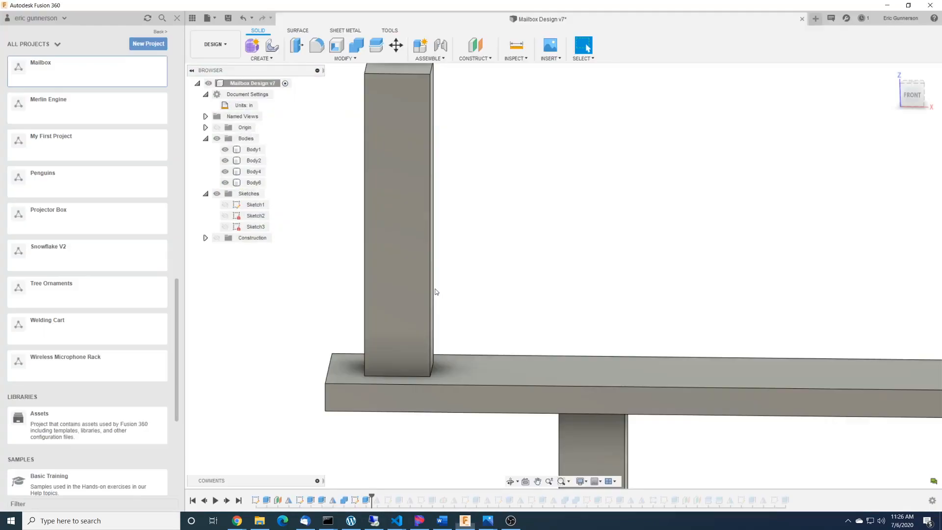
{"action": "left_click", "coordinate": [392, 375]}
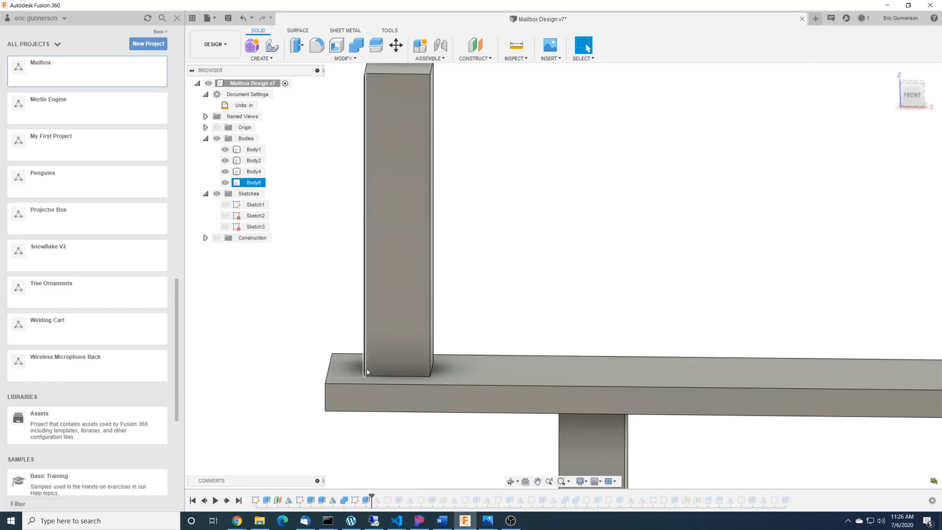
Examine the joint between the left upright and the shelf from above and from underneath, highlighting each body.
{"action": "left_click", "coordinate": [422, 393]}
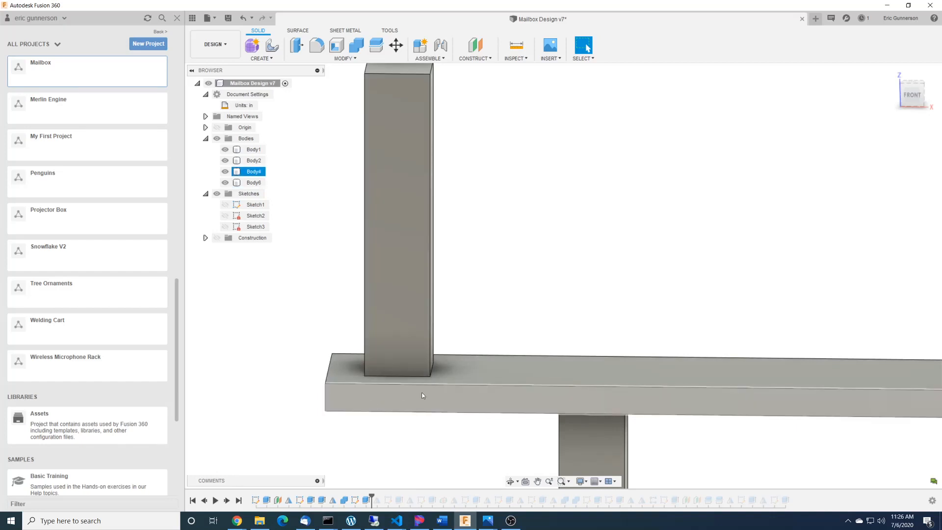
{"action": "left_click", "coordinate": [411, 337]}
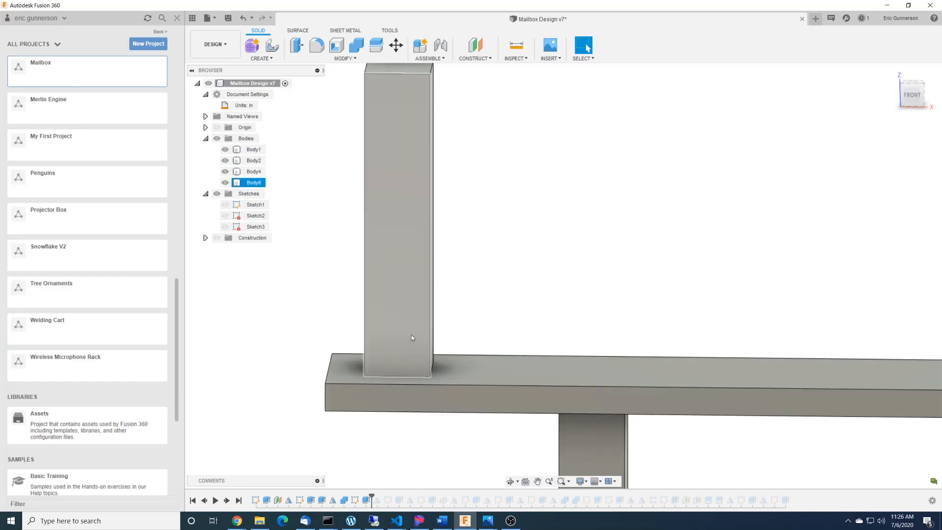
{"action": "left_click", "coordinate": [562, 361]}
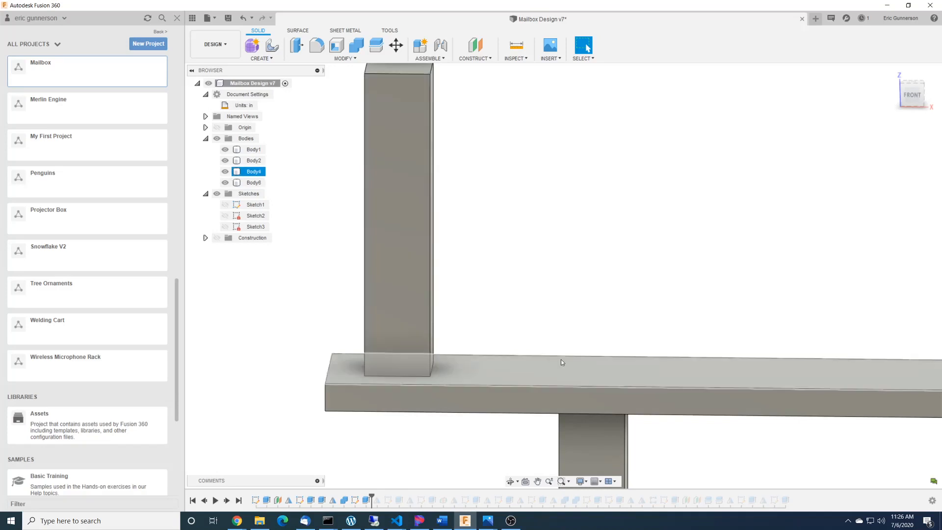
{"action": "left_click", "coordinate": [623, 345]}
{"action": "middle_click_drag", "start_coordinate": [633, 342], "coordinate": [633, 298], "text": "shift"}
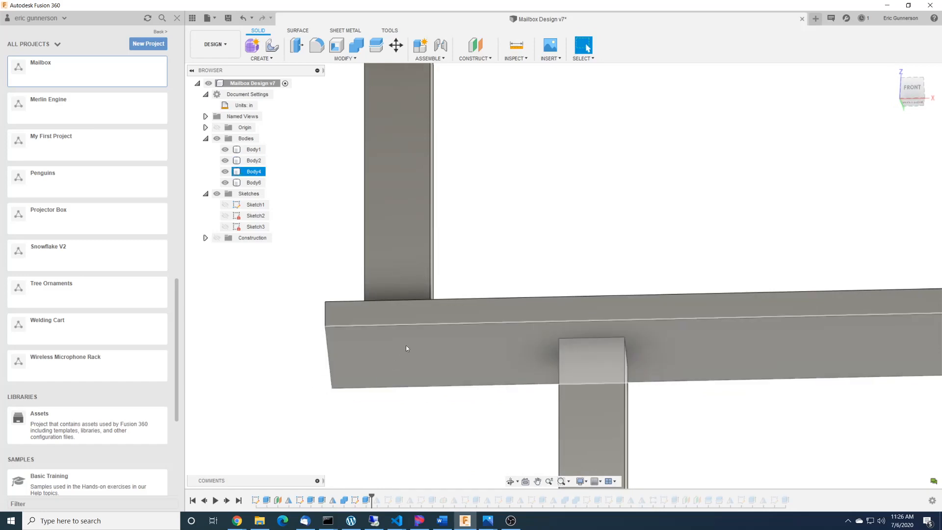
{"action": "middle_click_drag", "start_coordinate": [679, 259], "coordinate": [674, 295], "text": "shift"}
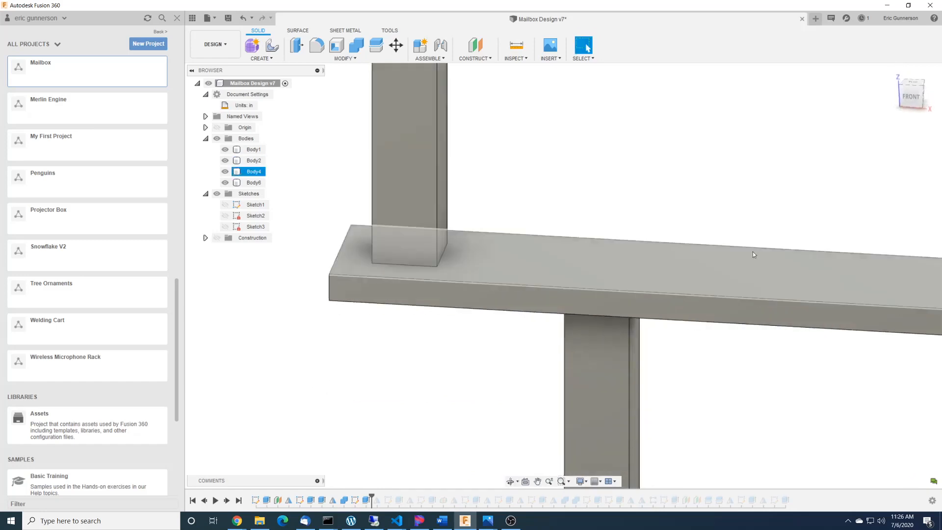
Advance the design history to the extrusion of the end rafter pair, select Extrude8 and examine the frame around it.
{"action": "scroll", "coordinate": [785, 206], "scroll_direction": "down", "scroll_amount": 5}
{"action": "scroll", "coordinate": [654, 242], "scroll_direction": "down", "scroll_amount": 5}
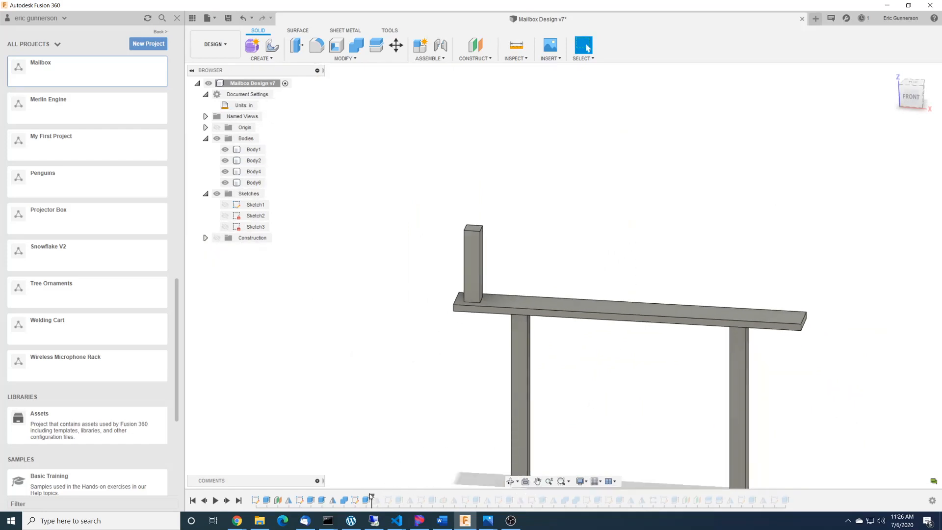
{"action": "left_click_drag", "start_coordinate": [371, 497], "coordinate": [512, 497]}
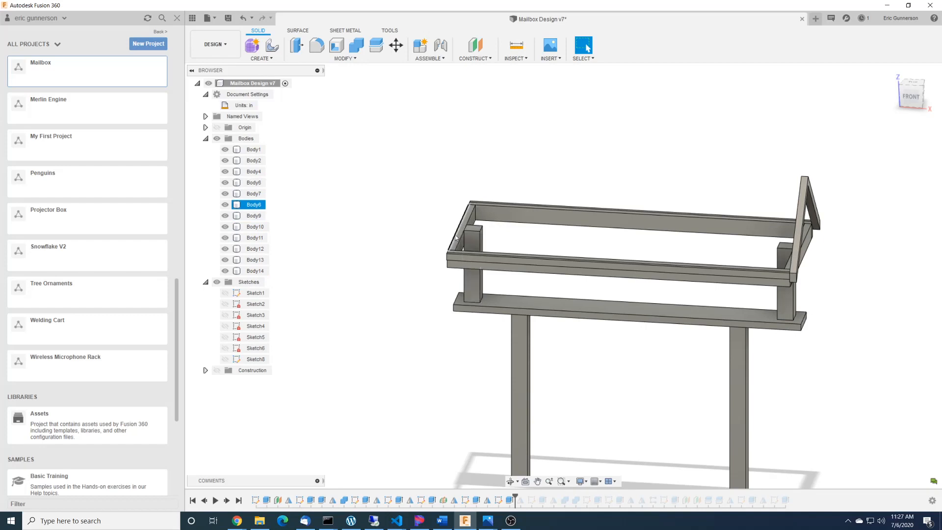
{"action": "middle_click_drag", "start_coordinate": [842, 315], "coordinate": [858, 312], "text": "shift"}
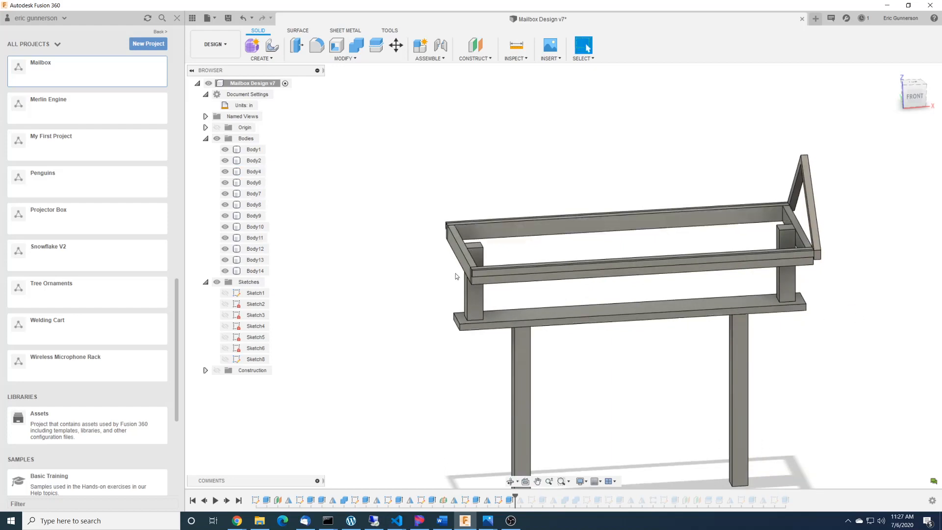
{"action": "middle_click_drag", "start_coordinate": [762, 366], "coordinate": [801, 359], "text": "shift"}
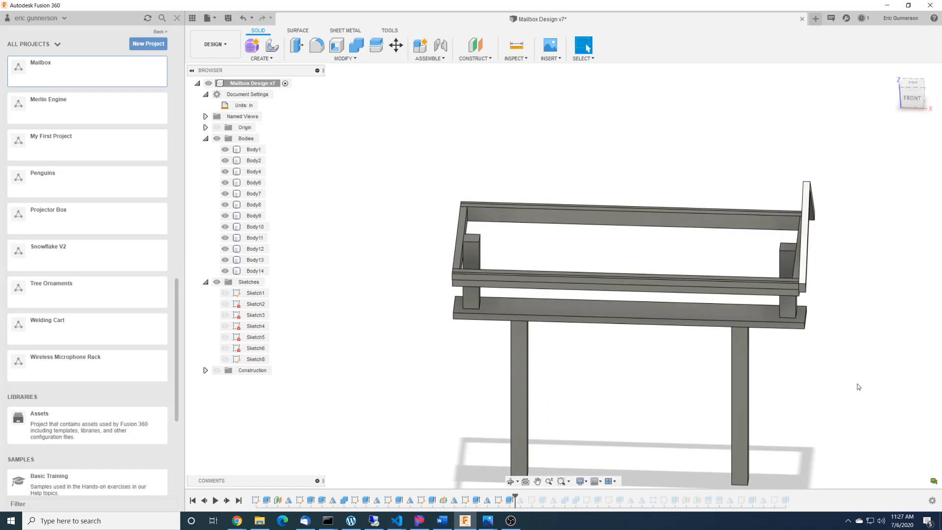
{"action": "middle_click_drag", "start_coordinate": [864, 383], "coordinate": [852, 382], "text": "shift"}
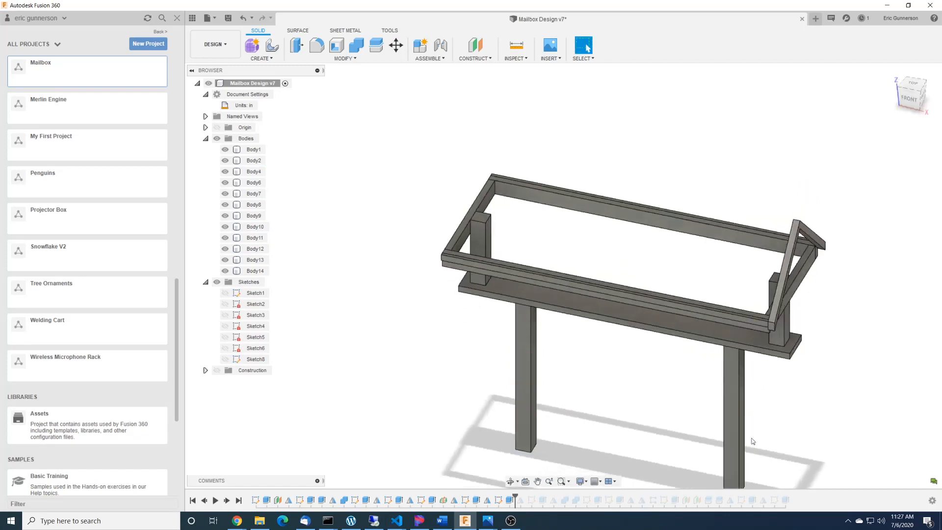
{"action": "left_click", "coordinate": [509, 501]}
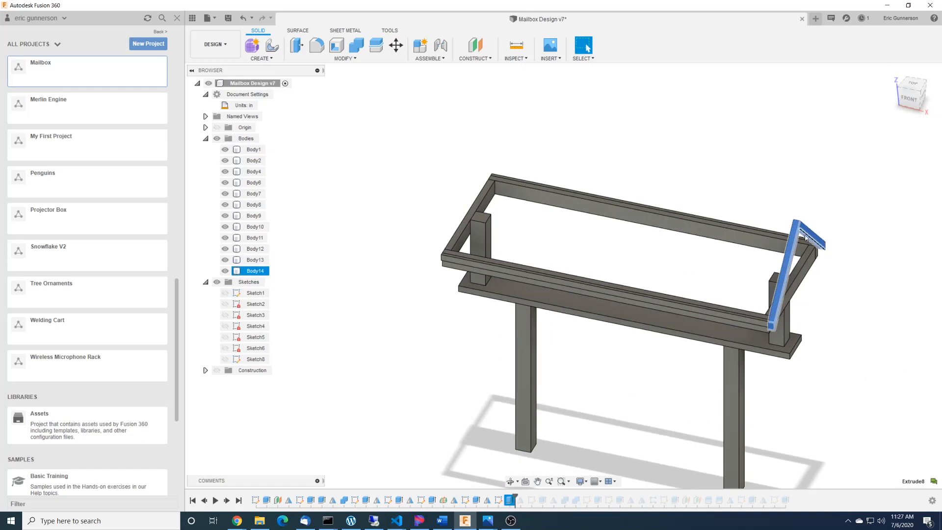
{"action": "middle_click_drag", "start_coordinate": [860, 307], "coordinate": [879, 297], "text": "shift"}
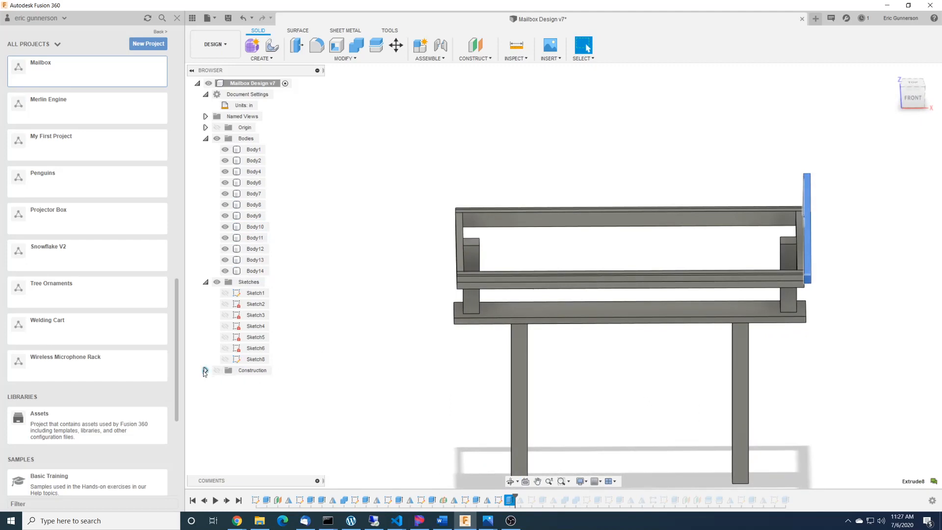
Show the construction planes and examine how the vertical centre plane relates to the end rafter pair.
{"action": "left_click", "coordinate": [205, 370]}
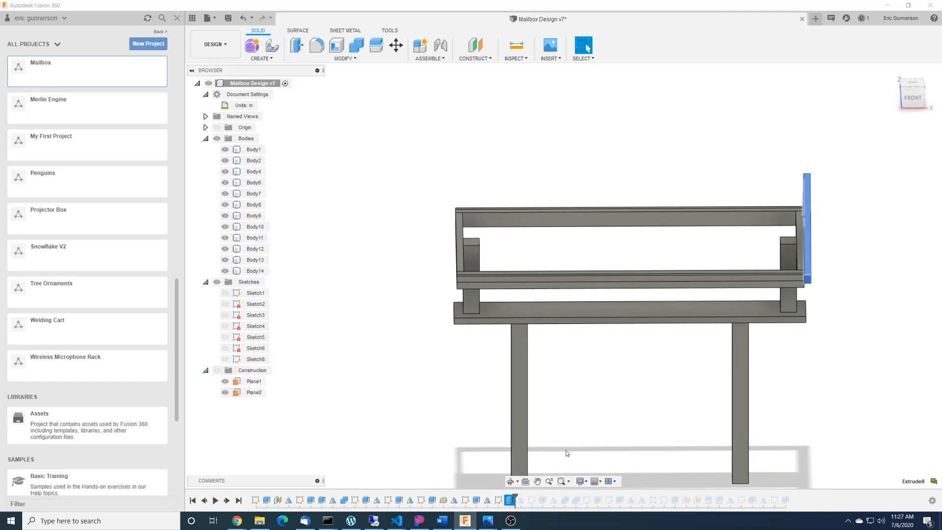
{"action": "left_click", "coordinate": [217, 370]}
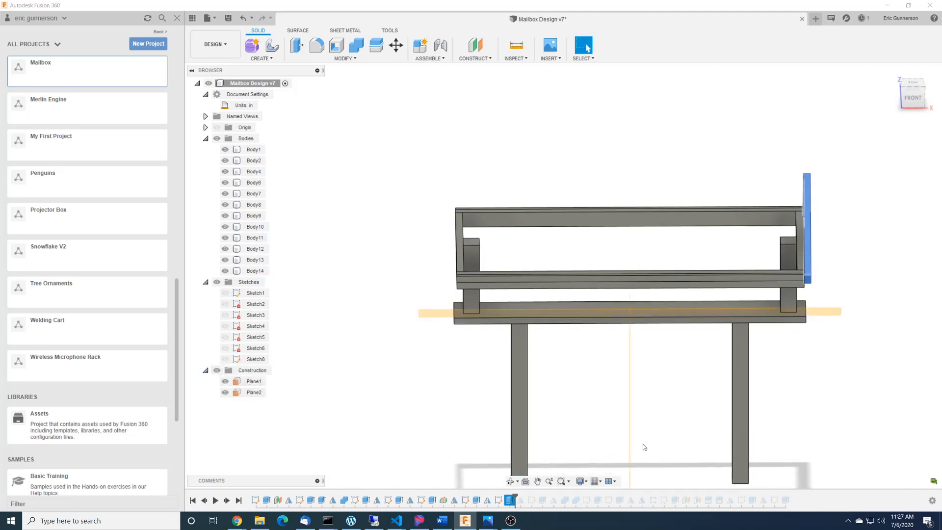
{"action": "middle_click_drag", "start_coordinate": [585, 424], "coordinate": [609, 424], "text": "shift"}
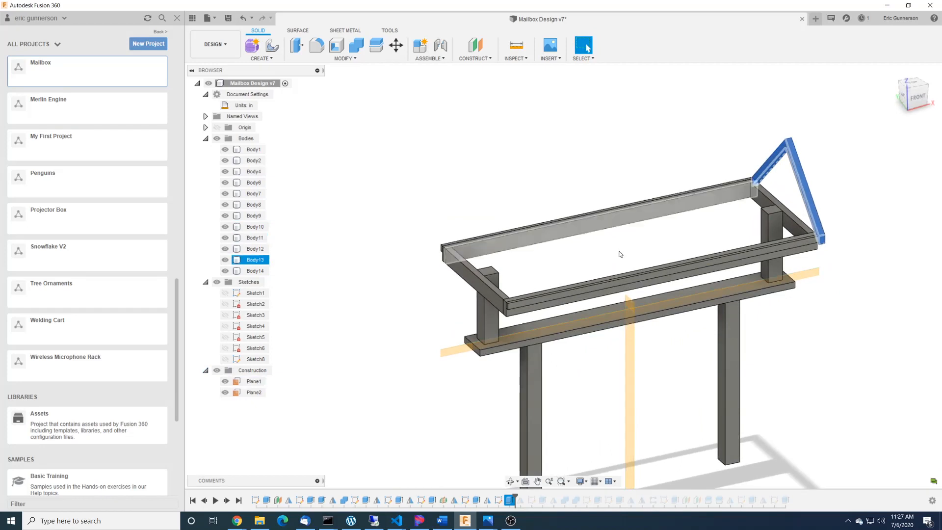
{"action": "middle_click_drag", "start_coordinate": [833, 372], "coordinate": [794, 318]}
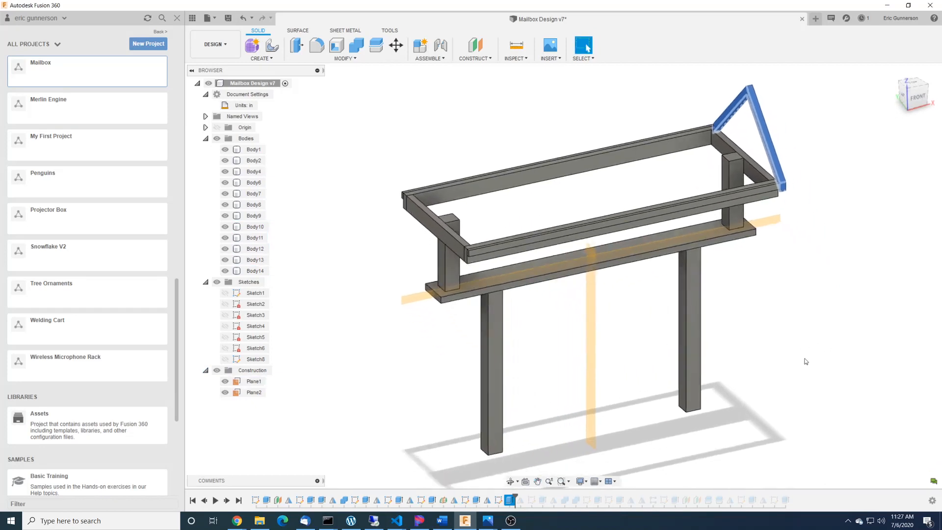
{"action": "left_click", "coordinate": [736, 104]}
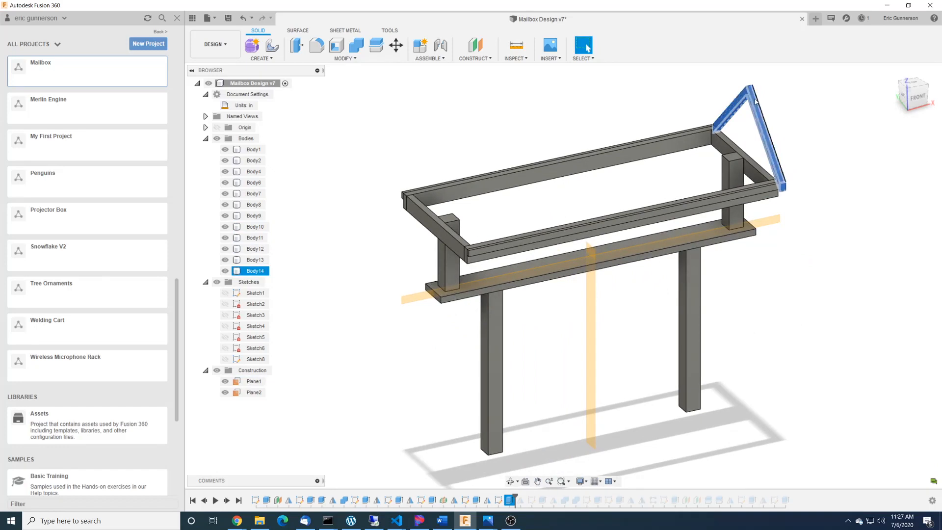
{"action": "left_click", "coordinate": [589, 341]}
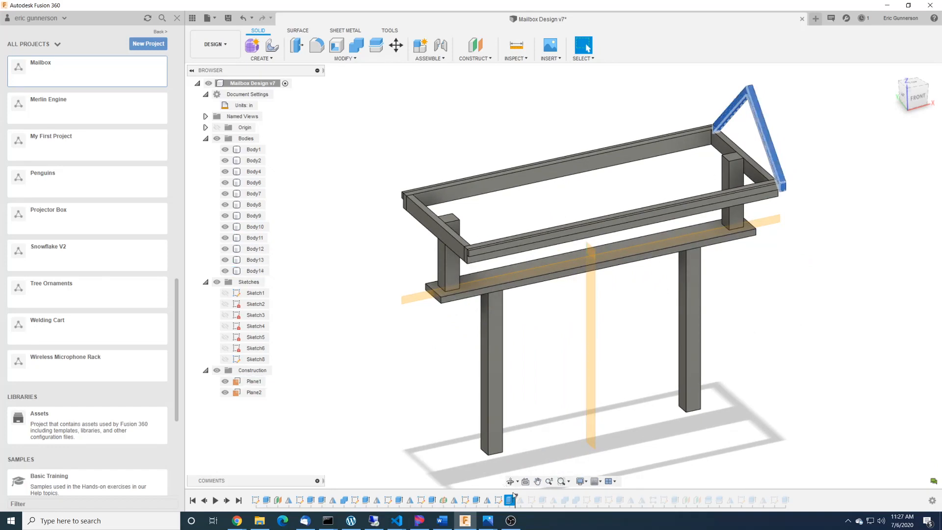
Advance the design history past the mirror of the end rafters and examine both gable ends of the stand.
{"action": "left_click_drag", "start_coordinate": [516, 495], "coordinate": [525, 496]}
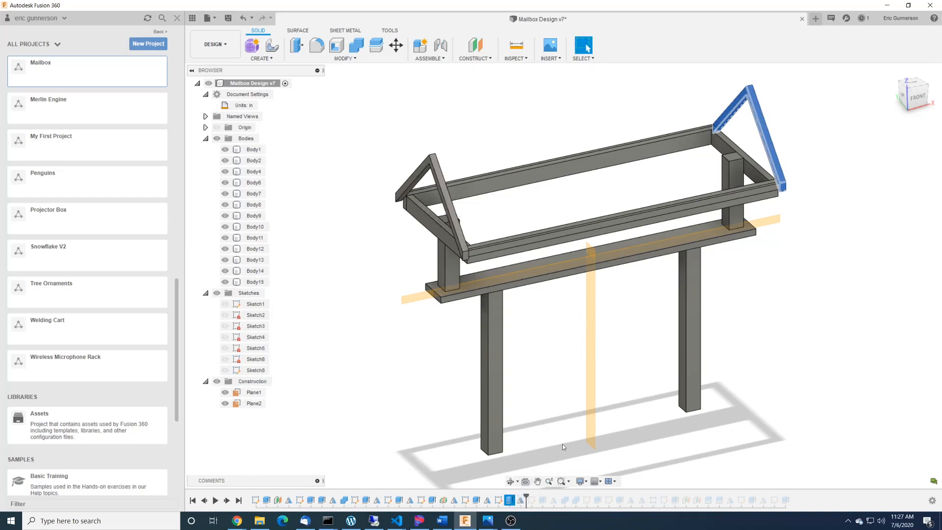
{"action": "left_click", "coordinate": [800, 341]}
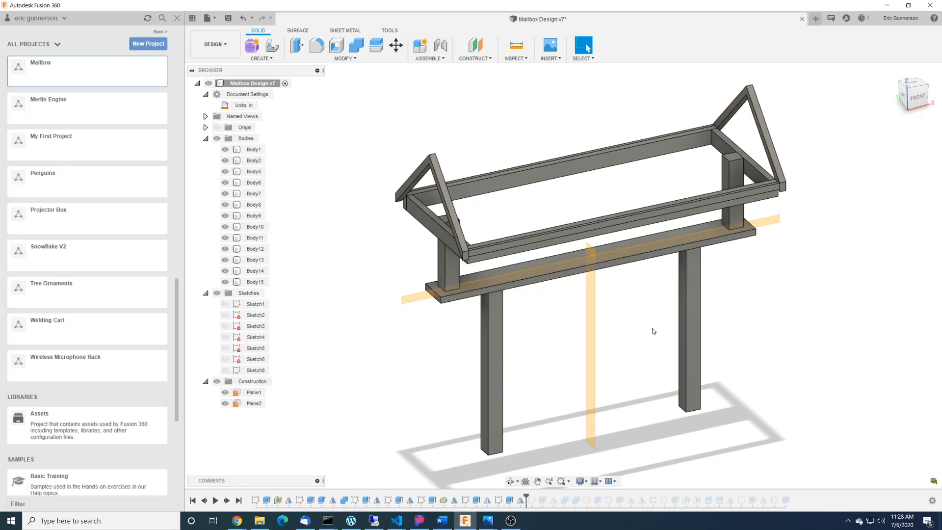
{"action": "middle_click_drag", "start_coordinate": [652, 330], "coordinate": [818, 334], "text": "shift"}
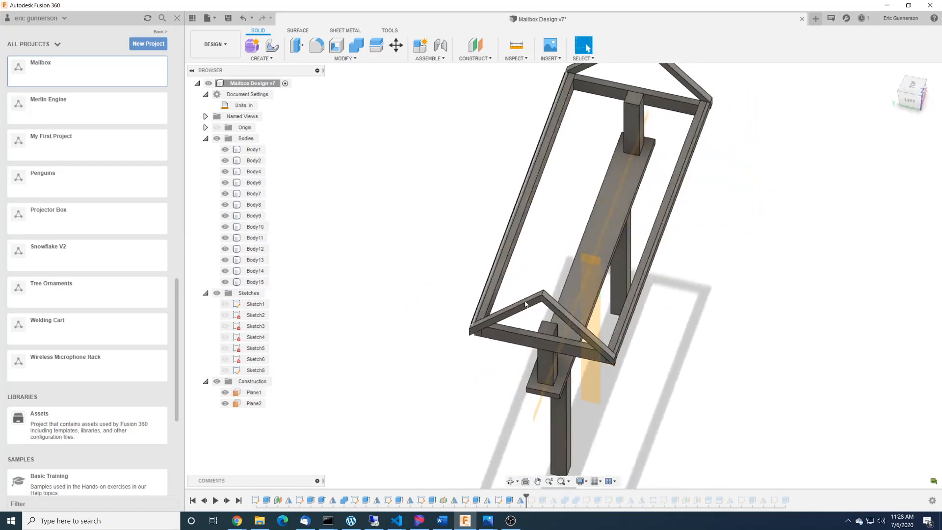
{"action": "middle_click_drag", "start_coordinate": [834, 329], "coordinate": [779, 311], "text": "shift"}
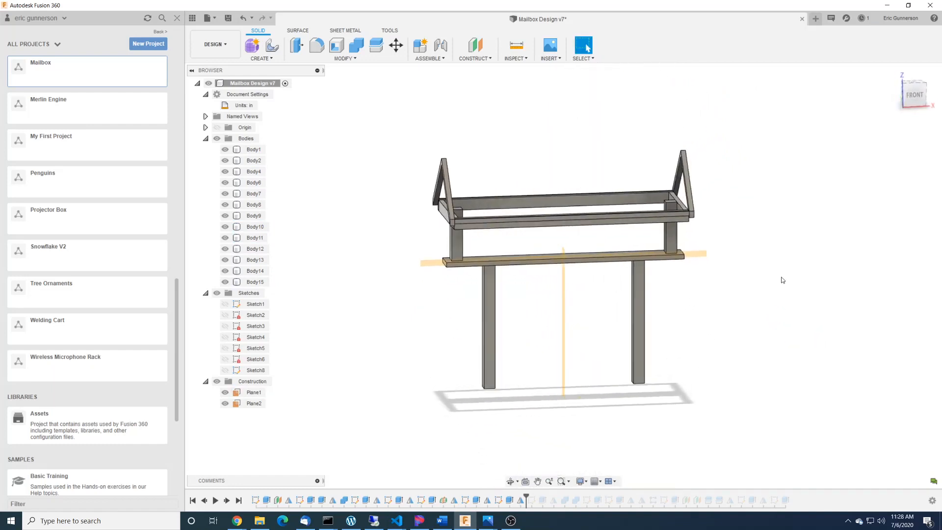
{"action": "scroll", "coordinate": [779, 306], "scroll_direction": "up", "scroll_amount": 2}
{"action": "scroll", "coordinate": [785, 303], "scroll_direction": "up", "scroll_amount": 2}
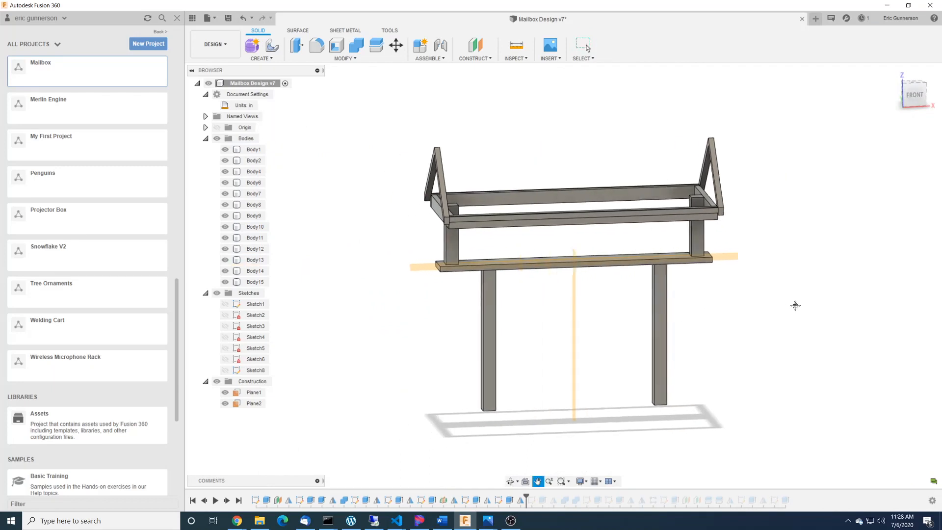
{"action": "scroll", "coordinate": [785, 317], "scroll_direction": "up", "scroll_amount": 2}
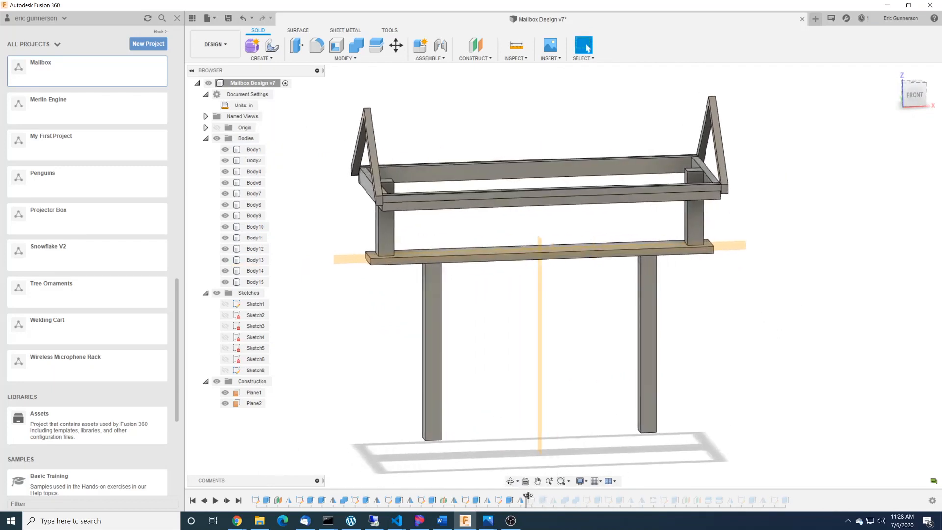
Advance the design history through the ridge beam to the extrusion of the additional left rafters and examine the roof frame.
{"action": "left_click_drag", "start_coordinate": [526, 499], "coordinate": [625, 499]}
{"action": "middle_click_drag", "start_coordinate": [794, 285], "coordinate": [767, 292], "text": "shift"}
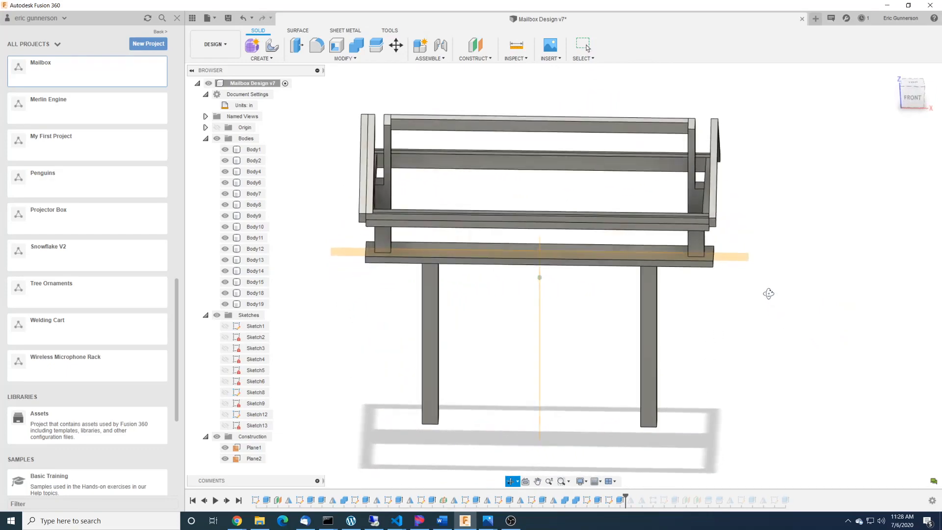
{"action": "left_click", "coordinate": [389, 144]}
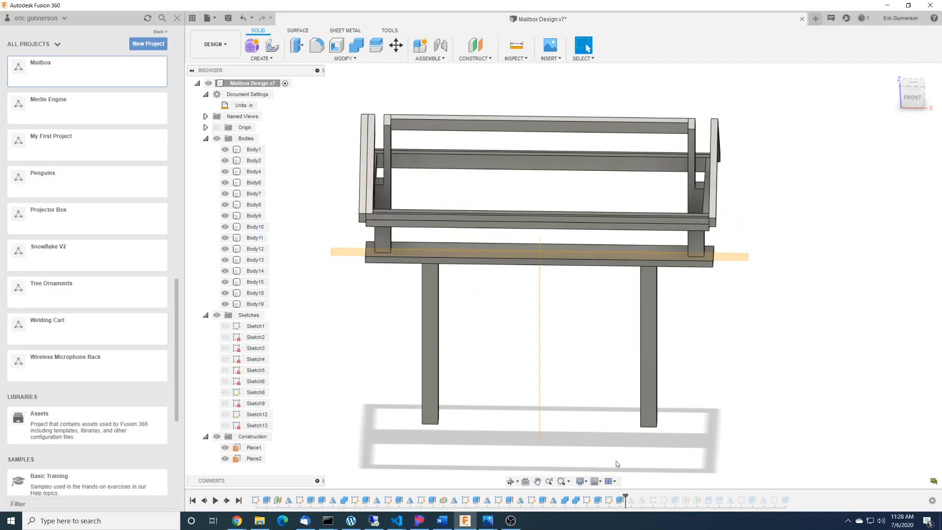
Roll the design history back to the extrusion of the pointed post above the right upright and examine that post.
{"action": "left_click_drag", "start_coordinate": [625, 497], "coordinate": [603, 499]}
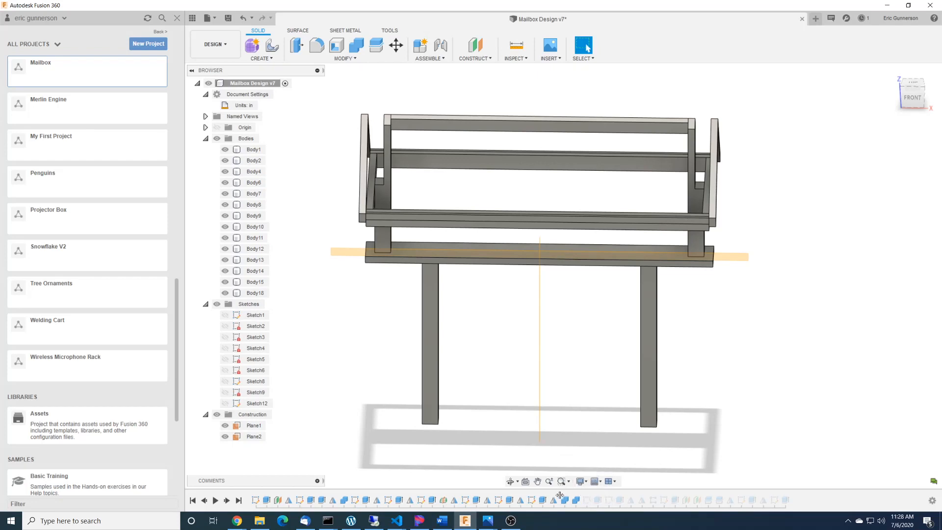
{"action": "left_click_drag", "start_coordinate": [560, 495], "coordinate": [548, 496]}
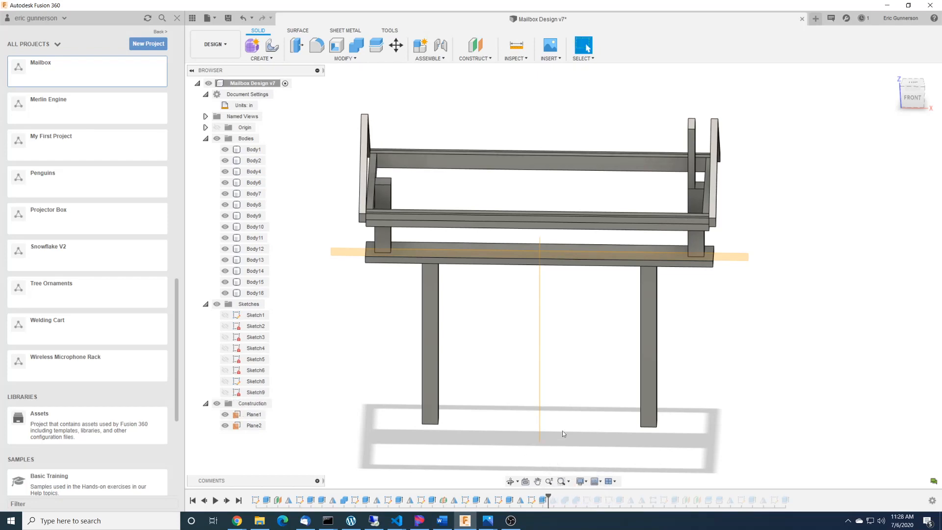
{"action": "middle_click_drag", "start_coordinate": [762, 225], "coordinate": [801, 220], "text": "shift"}
{"action": "key", "text": "Escape"}
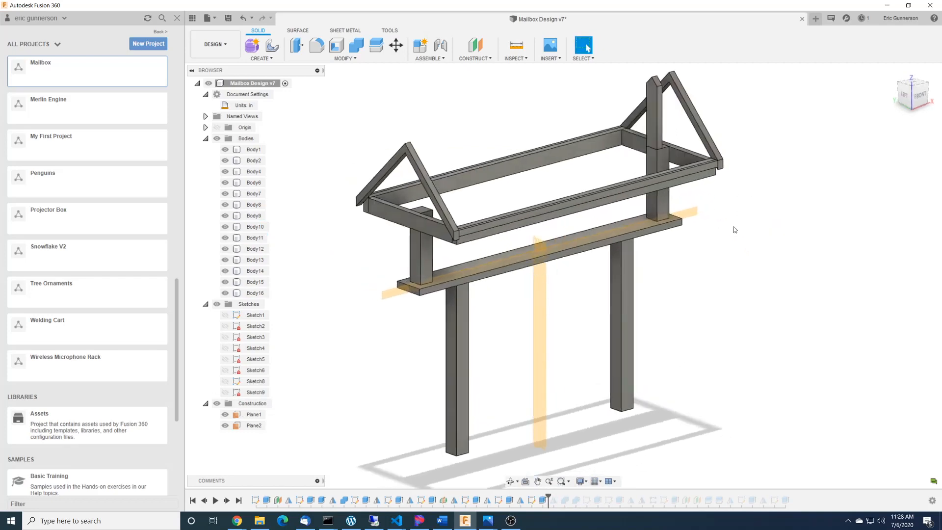
{"action": "middle_click_drag", "start_coordinate": [747, 248], "coordinate": [742, 300], "text": "shift"}
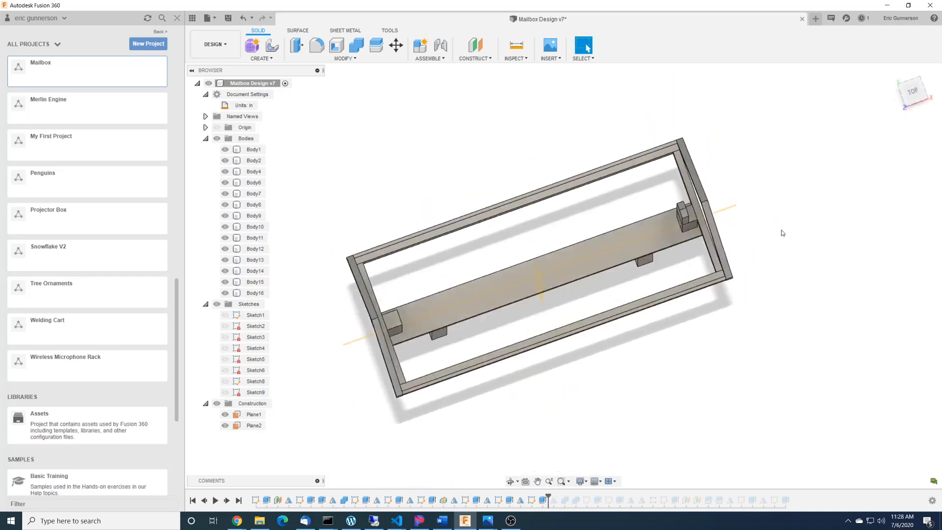
{"action": "middle_click_drag", "start_coordinate": [782, 231], "coordinate": [709, 281]}
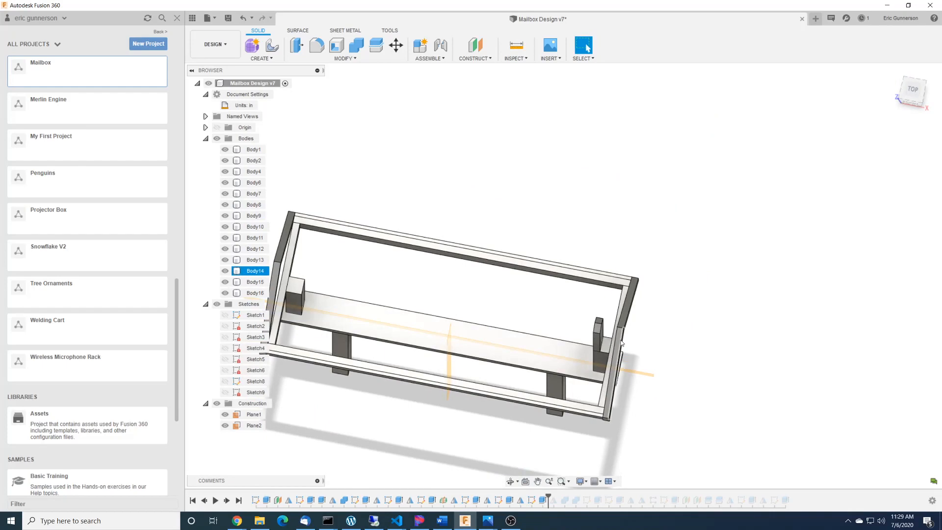
Open the pointed post's sketch, Sketch9, for editing and examine its profile against the upright and rafters.
{"action": "right_click", "coordinate": [533, 503]}
{"action": "left_click", "coordinate": [556, 411]}
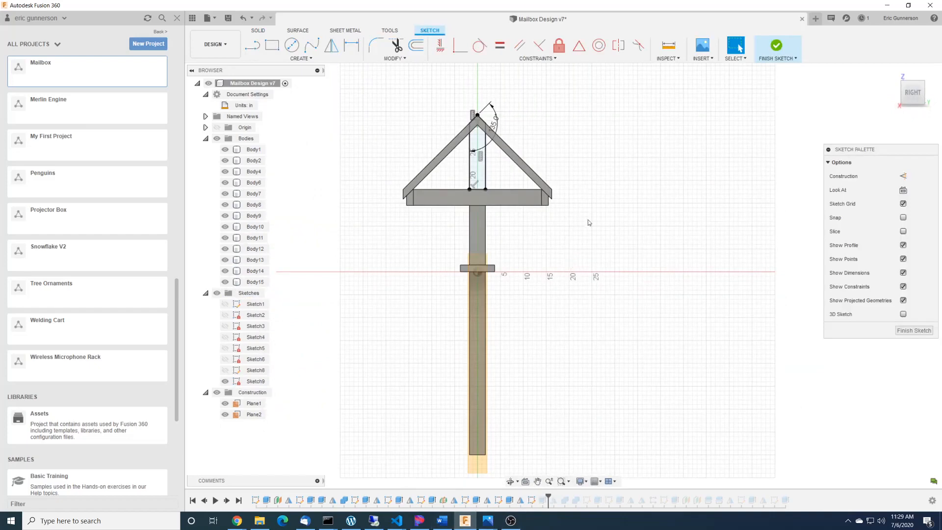
{"action": "mouse_move", "coordinate": [598, 209]}
{"action": "middle_mouse_down", "text": "shift"}
{"action": "mouse_move", "coordinate": [584, 226]}
{"action": "mouse_move", "coordinate": [515, 224]}
{"action": "middle_mouse_up", "text": "shift"}
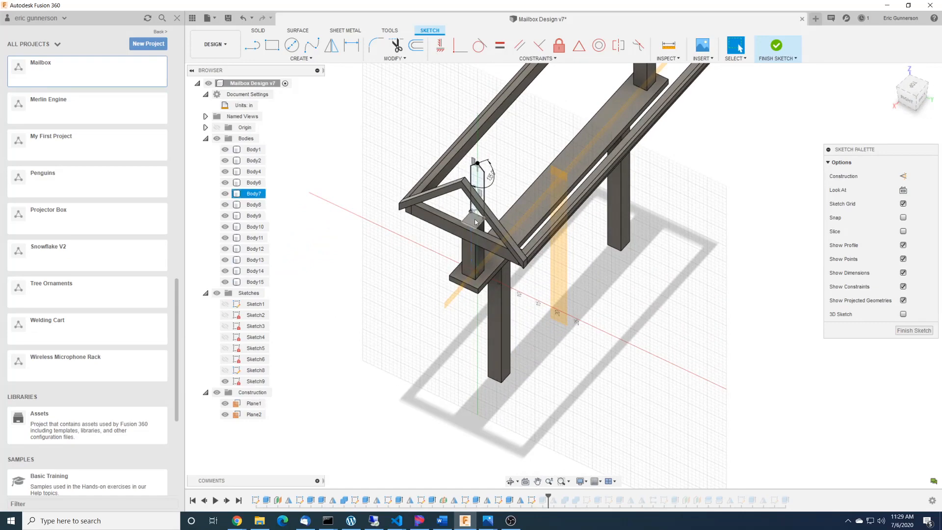
{"action": "middle_click_drag", "start_coordinate": [585, 225], "coordinate": [707, 265], "text": "shift"}
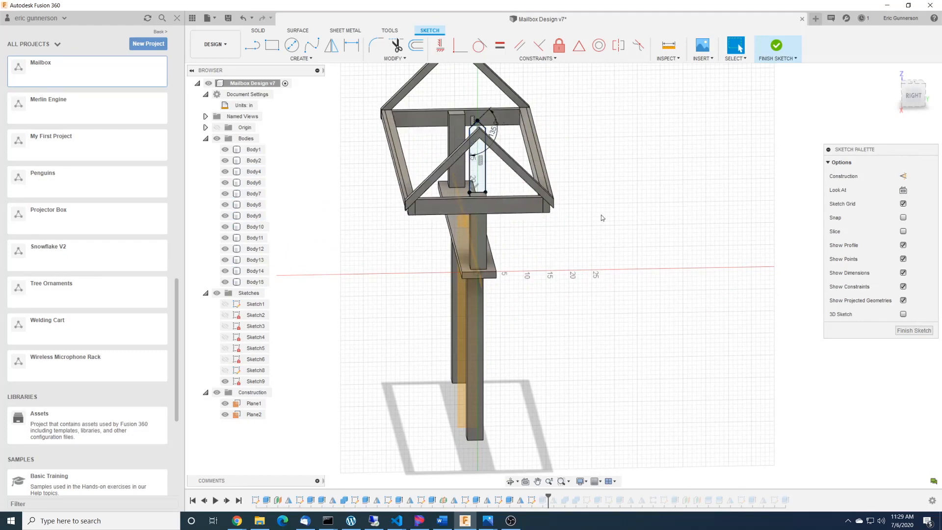
{"action": "middle_click_drag", "start_coordinate": [606, 211], "coordinate": [594, 258], "text": "shift"}
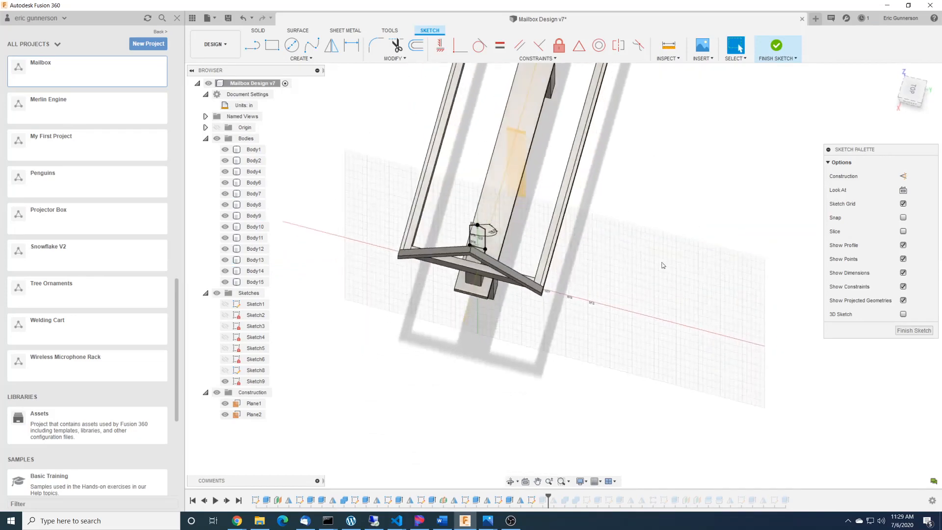
Finish the pointed post's sketch, open the post's extrusion for editing and examine its depth against the upright below.
{"action": "left_click", "coordinate": [923, 331]}
{"action": "mouse_move", "coordinate": [780, 265]}
{"action": "middle_mouse_down", "text": "shift"}
{"action": "mouse_move", "coordinate": [760, 257]}
{"action": "mouse_move", "coordinate": [774, 253]}
{"action": "middle_mouse_up", "text": "shift"}
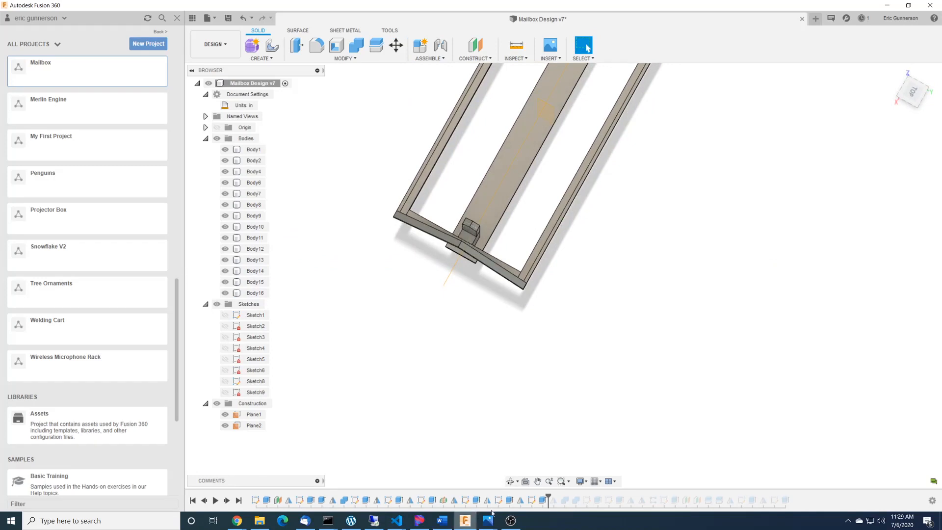
{"action": "right_click", "coordinate": [545, 501]}
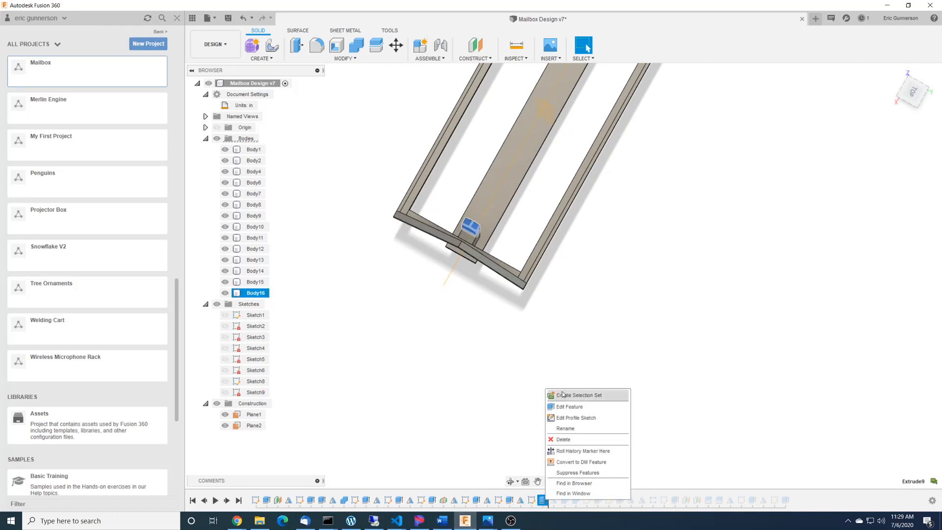
{"action": "left_click", "coordinate": [570, 410]}
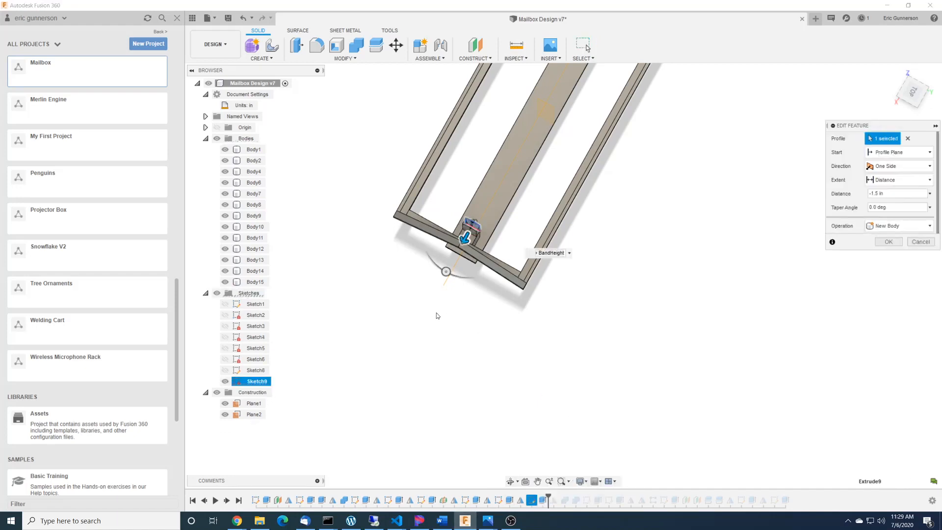
{"action": "middle_click_drag", "start_coordinate": [466, 326], "coordinate": [489, 317], "text": "shift"}
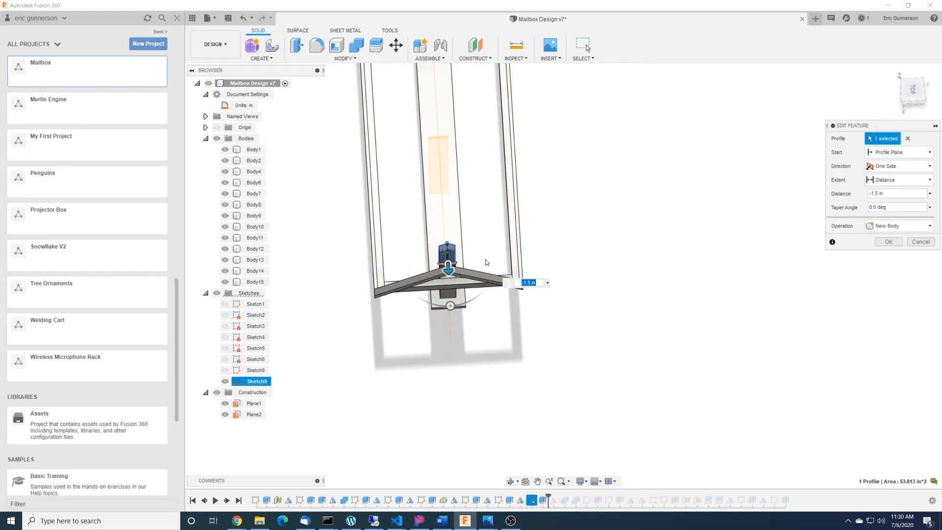
{"action": "middle_click_drag", "start_coordinate": [595, 257], "coordinate": [595, 275], "text": "shift"}
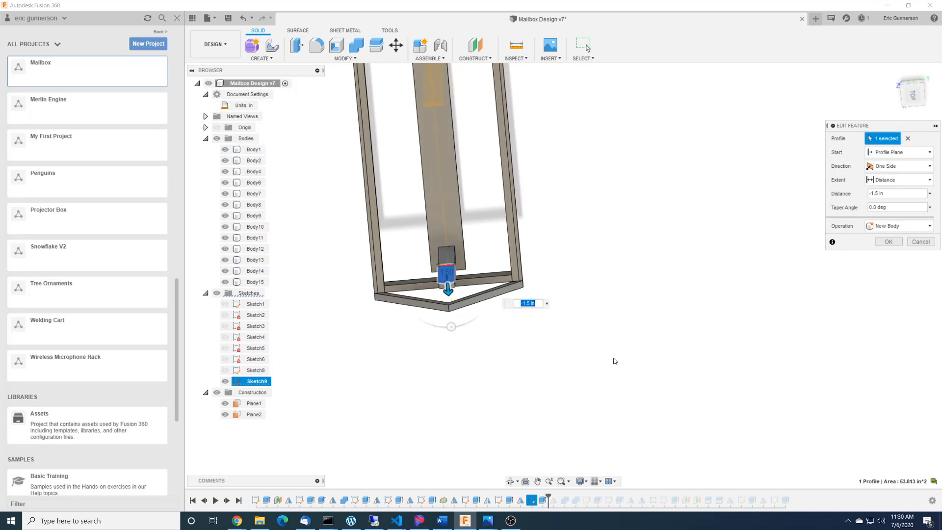
{"action": "mouse_move", "coordinate": [612, 359]}
{"action": "middle_mouse_down", "text": "shift"}
{"action": "mouse_move", "coordinate": [614, 337]}
{"action": "mouse_move", "coordinate": [609, 366]}
{"action": "middle_mouse_up", "text": "shift"}
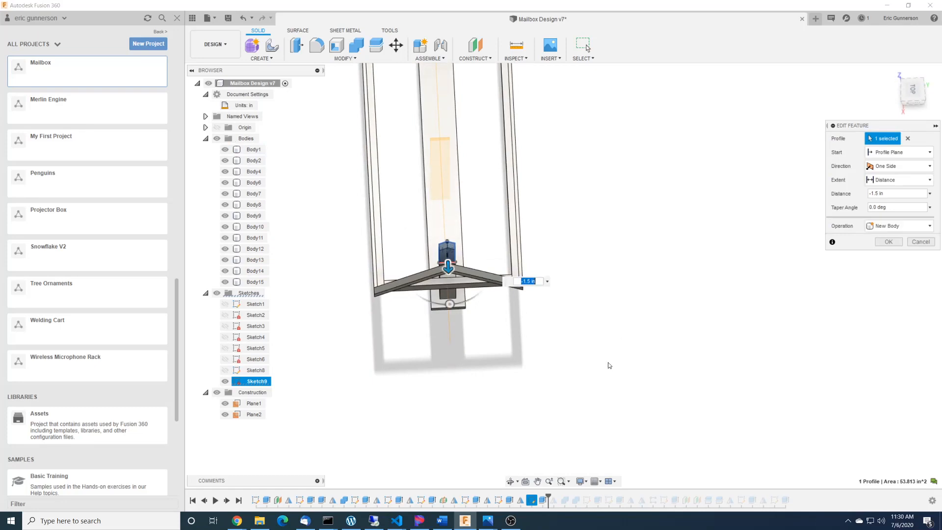
Set the pointed post's extrusion distance to -3.5 in and apply the edit.
{"action": "left_click", "coordinate": [532, 281]}
{"action": "key", "text": "Left"}
{"action": "key", "text": "Left"}
{"action": "key", "text": "Left"}
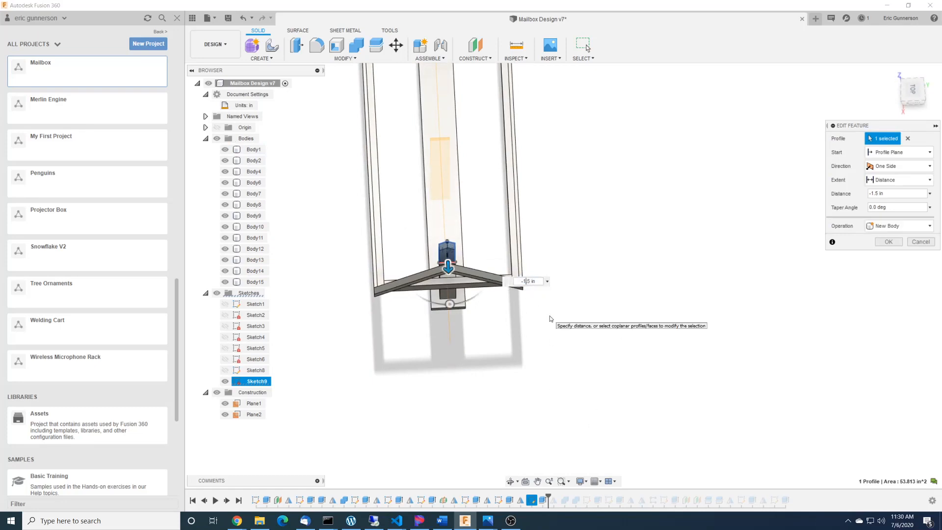
{"action": "key", "text": "BackSpace"}
{"action": "type", "text": "3"}
{"action": "key", "text": "Return"}
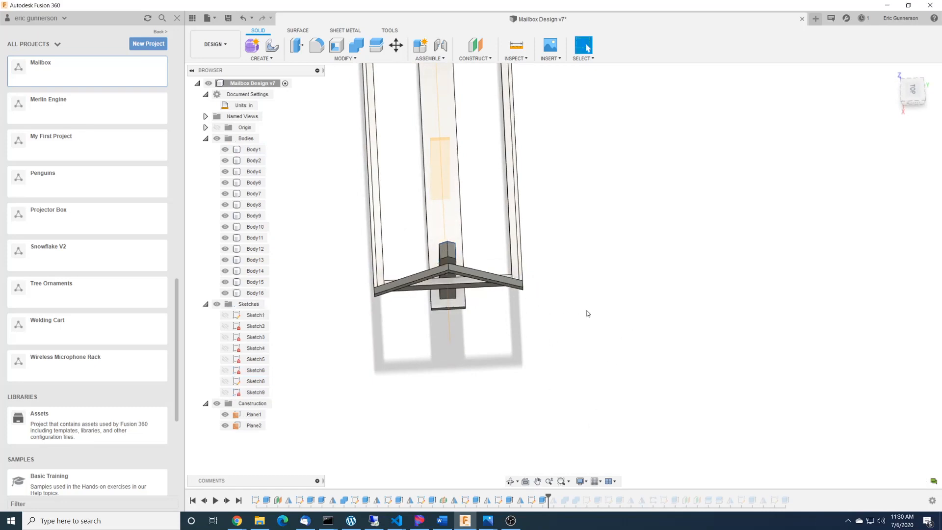
Advance the design history past the pointed post's mirror and compare Body16 with the upright below it, Body7.
{"action": "middle_click_drag", "start_coordinate": [588, 303], "coordinate": [524, 272], "text": "shift"}
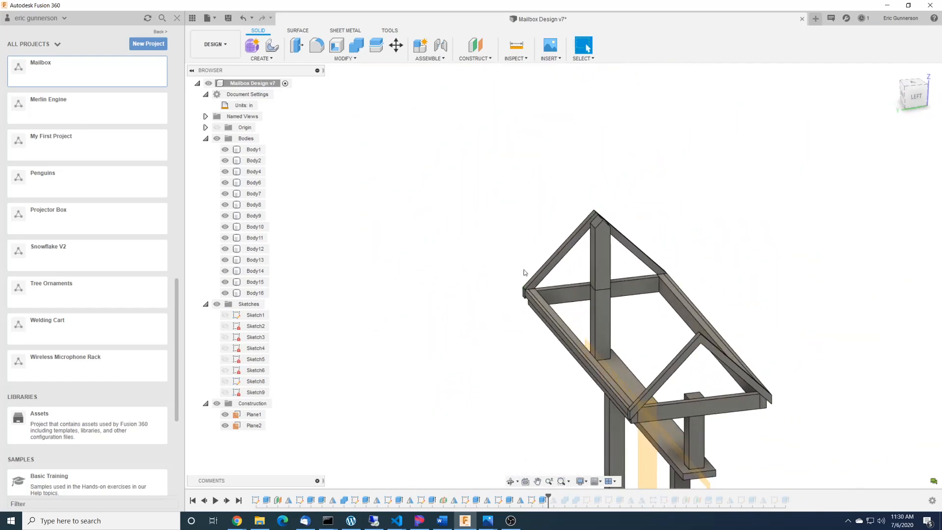
{"action": "middle_click_drag", "start_coordinate": [743, 295], "coordinate": [765, 300], "text": "shift"}
{"action": "left_click", "coordinate": [541, 309]}
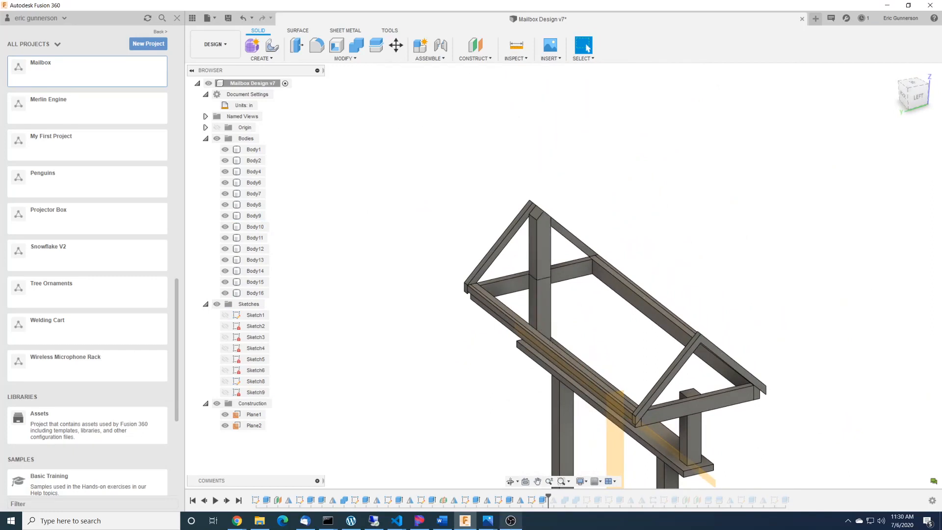
{"action": "mouse_move", "coordinate": [548, 497]}
{"action": "left_mouse_down"}
{"action": "mouse_move", "coordinate": [565, 496]}
{"action": "mouse_move", "coordinate": [557, 497]}
{"action": "left_mouse_up"}
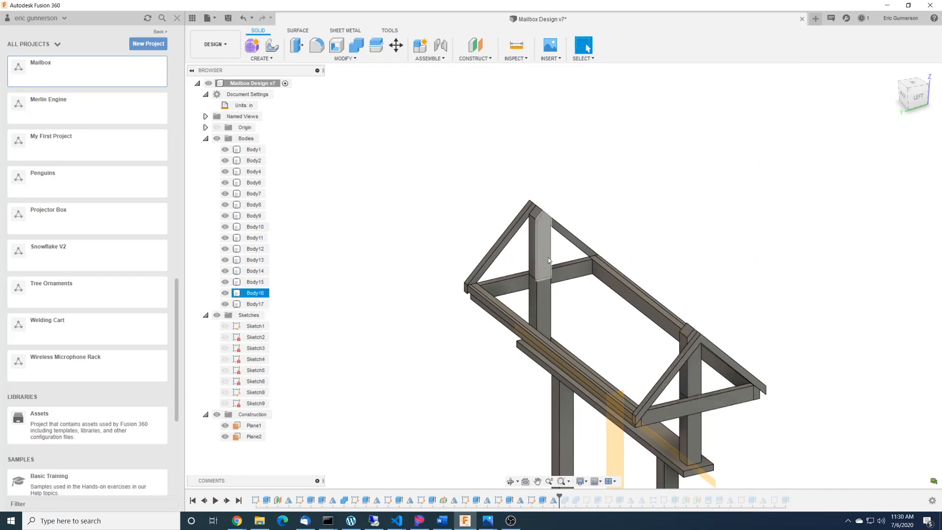
{"action": "left_click", "coordinate": [248, 294]}
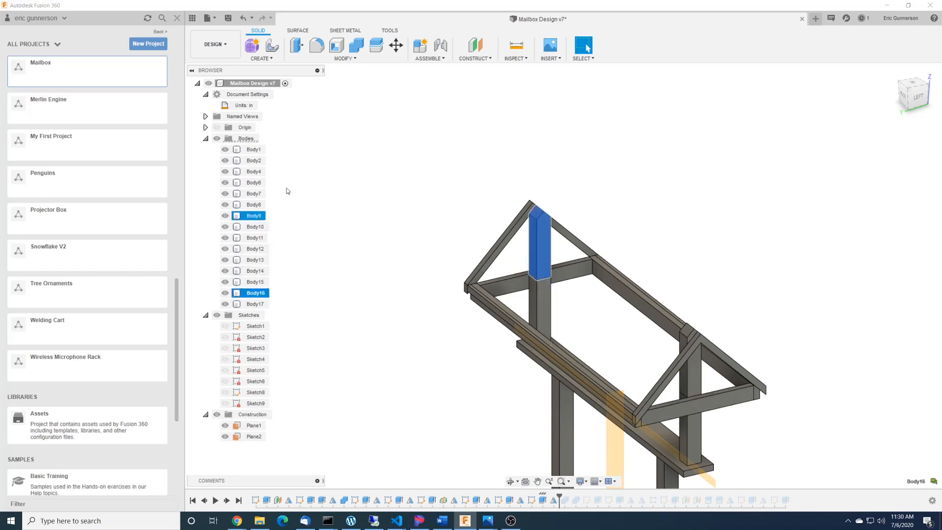
{"action": "left_click", "coordinate": [257, 195]}
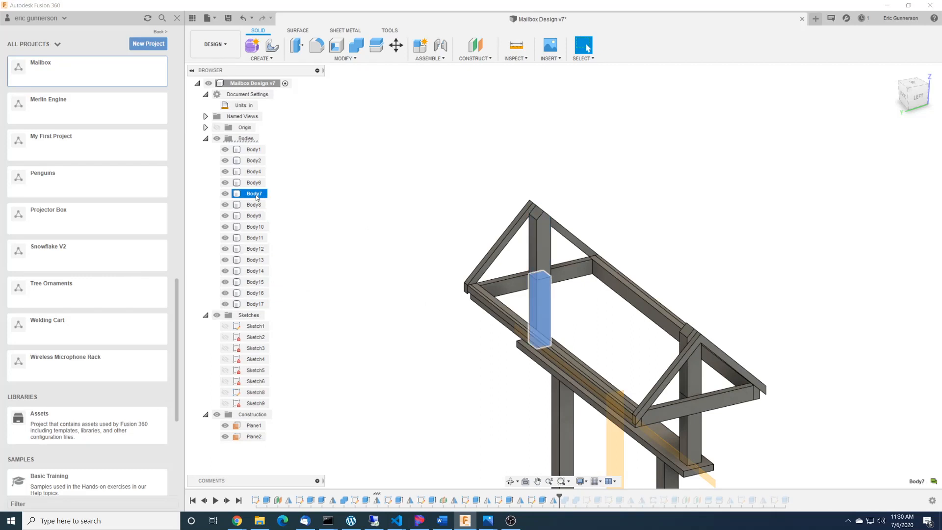
{"action": "left_click", "coordinate": [249, 293]}
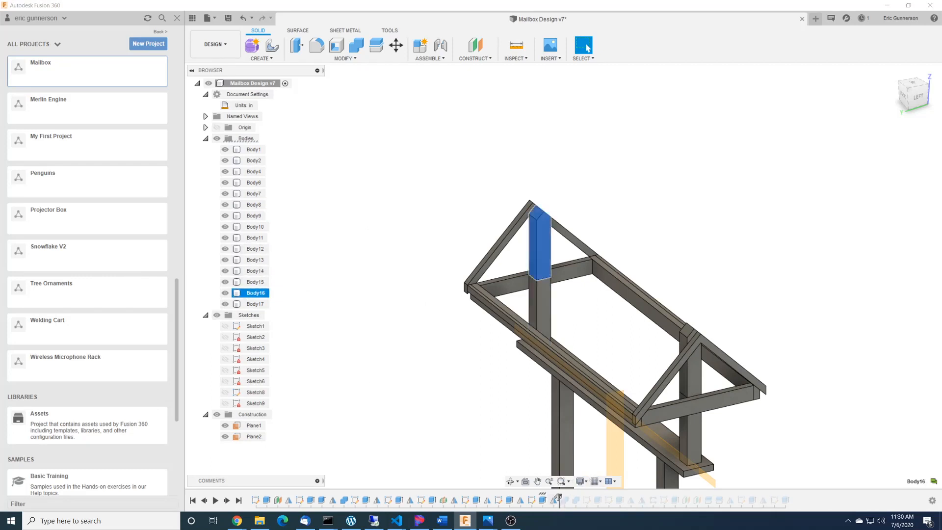
Advance the design history through combining the pointed posts with their uprights and extruding the ridge beam between them.
{"action": "left_click_drag", "start_coordinate": [559, 496], "coordinate": [582, 495]}
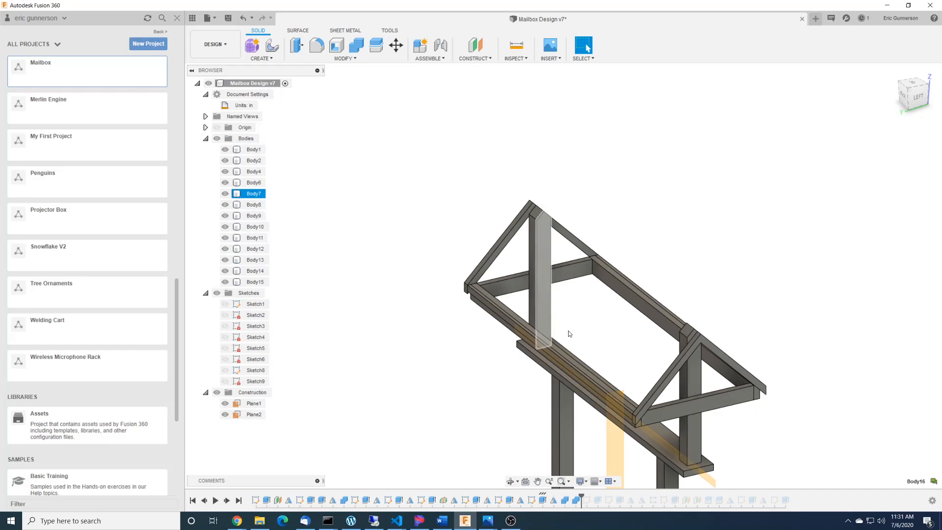
{"action": "middle_click_drag", "start_coordinate": [882, 432], "coordinate": [864, 373], "text": "shift"}
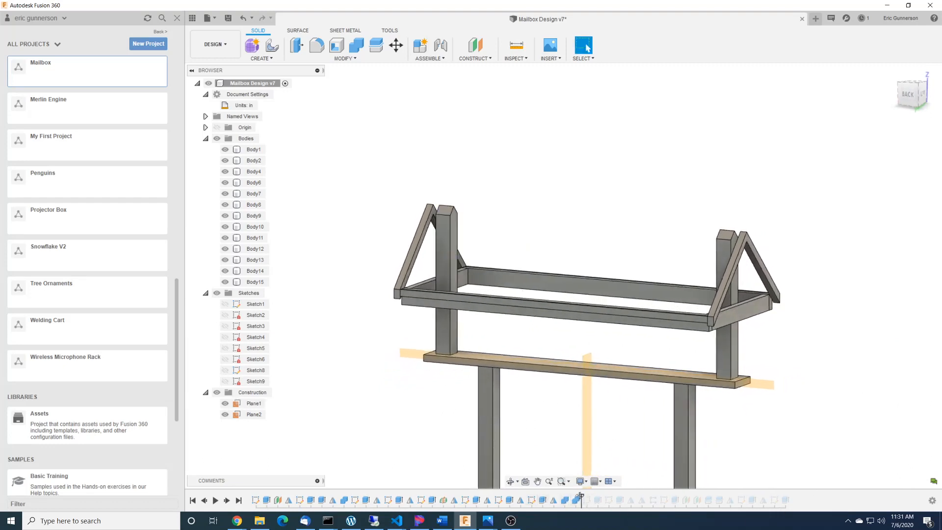
{"action": "left_click_drag", "start_coordinate": [581, 499], "coordinate": [601, 500]}
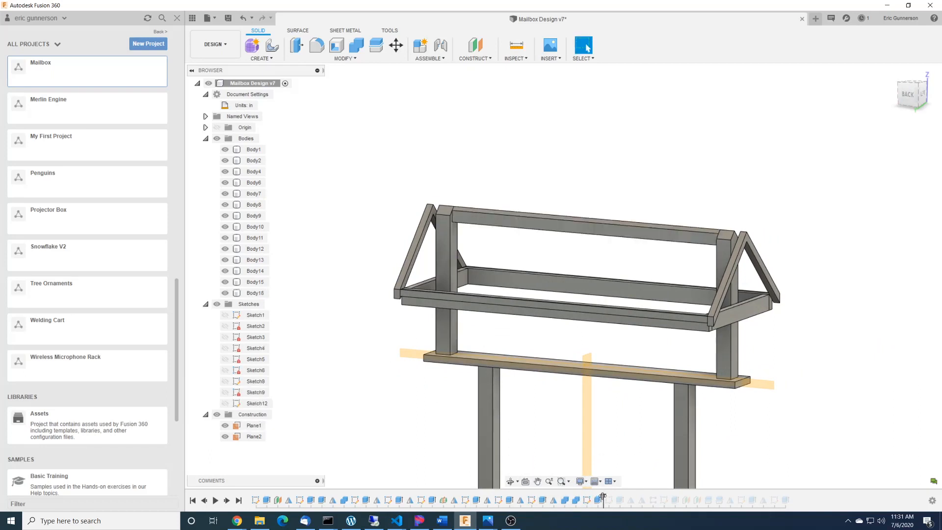
Advance the design history through the inner rafter's extrusion and its two mirrors, and examine the doubled rafters at both ends.
{"action": "left_click_drag", "start_coordinate": [602, 496], "coordinate": [624, 500]}
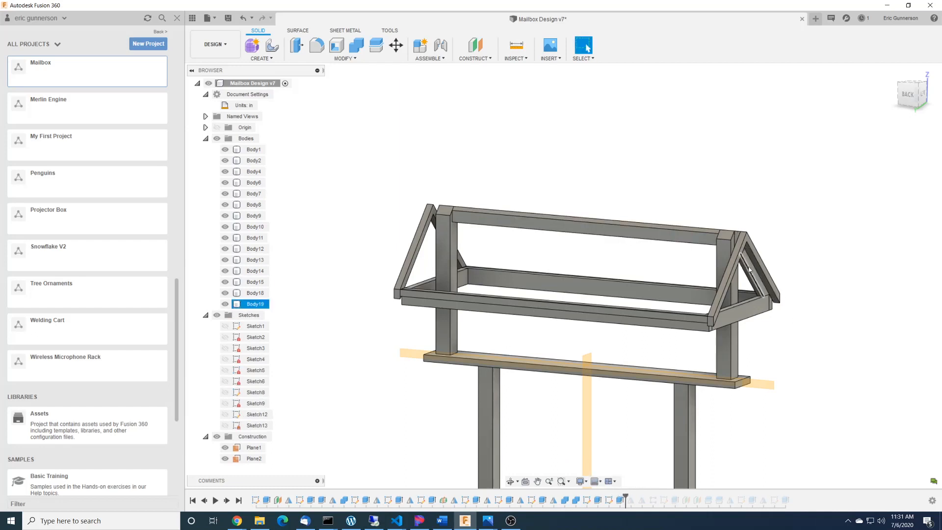
{"action": "middle_click_drag", "start_coordinate": [809, 354], "coordinate": [788, 346], "text": "shift"}
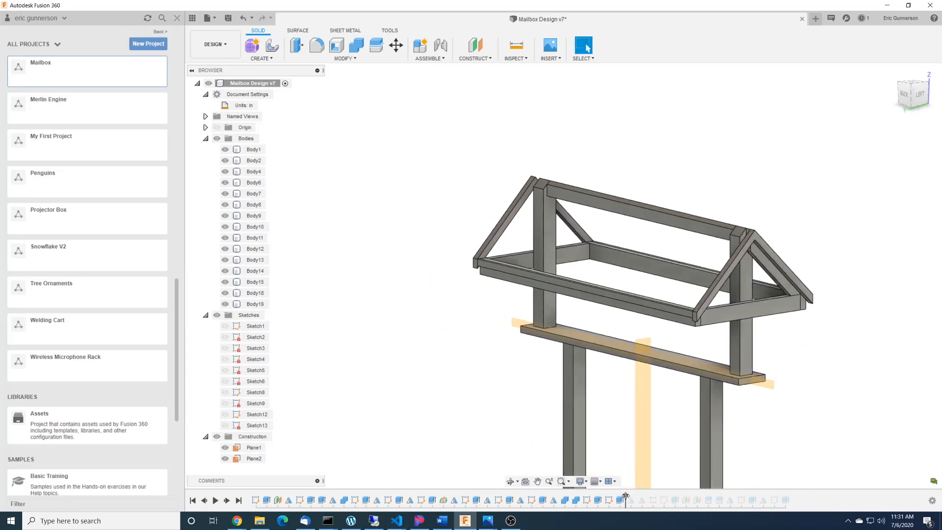
{"action": "left_click_drag", "start_coordinate": [625, 495], "coordinate": [636, 498]}
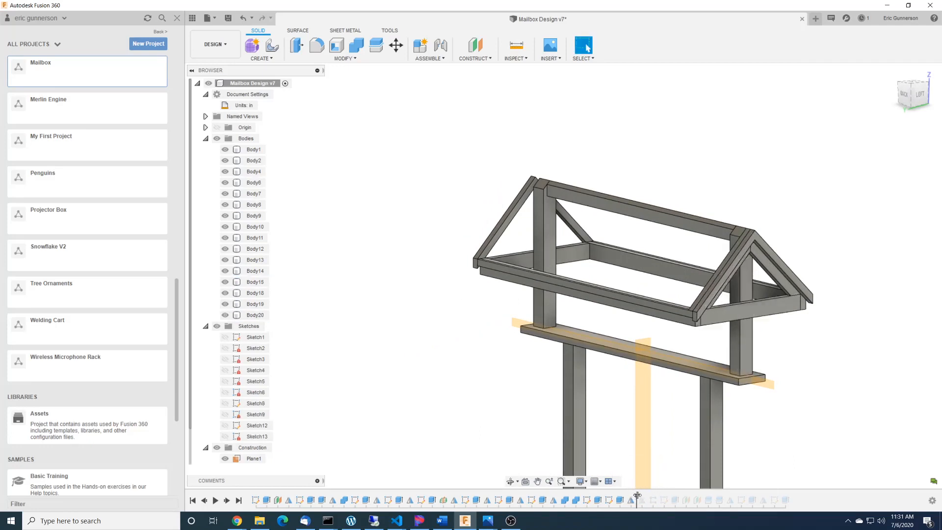
{"action": "left_click_drag", "start_coordinate": [637, 496], "coordinate": [649, 495]}
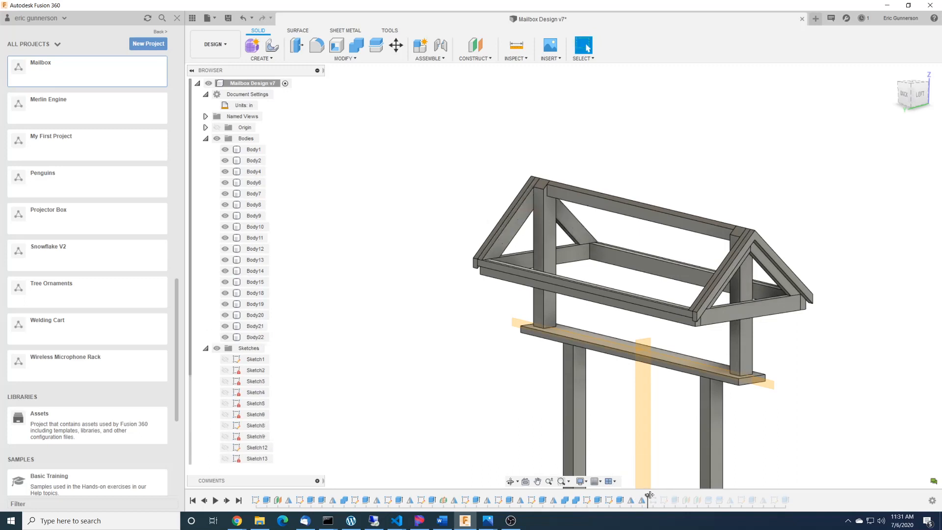
{"action": "left_click_drag", "start_coordinate": [651, 499], "coordinate": [657, 493]}
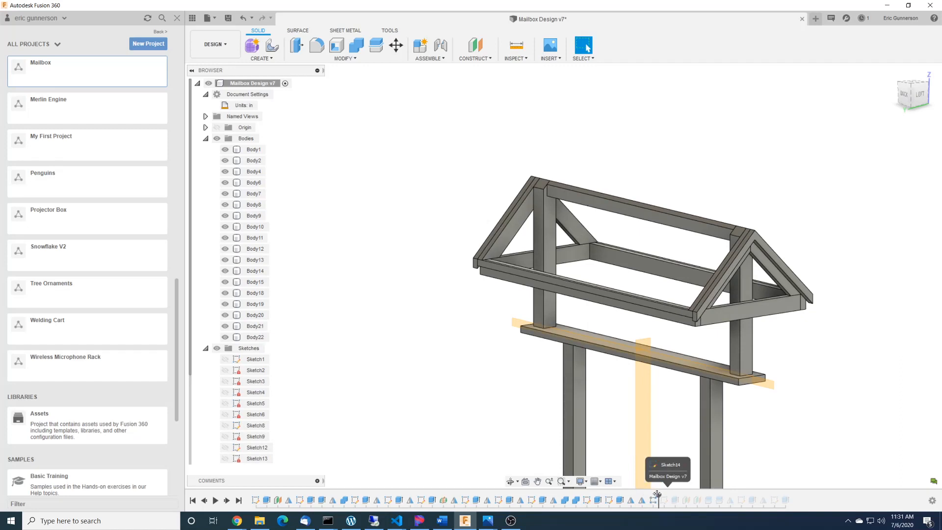
{"action": "left_click_drag", "start_coordinate": [657, 494], "coordinate": [647, 495]}
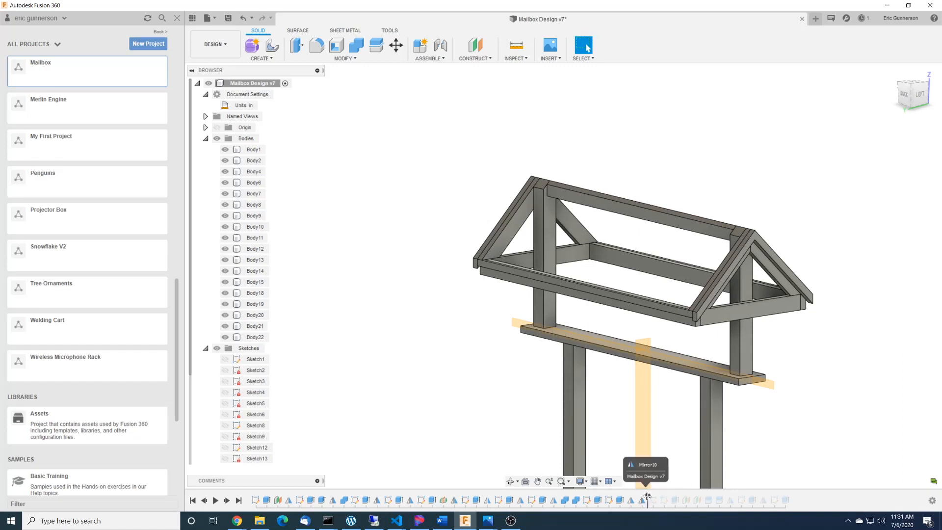
{"action": "middle_click_drag", "start_coordinate": [783, 426], "coordinate": [795, 427], "text": "shift"}
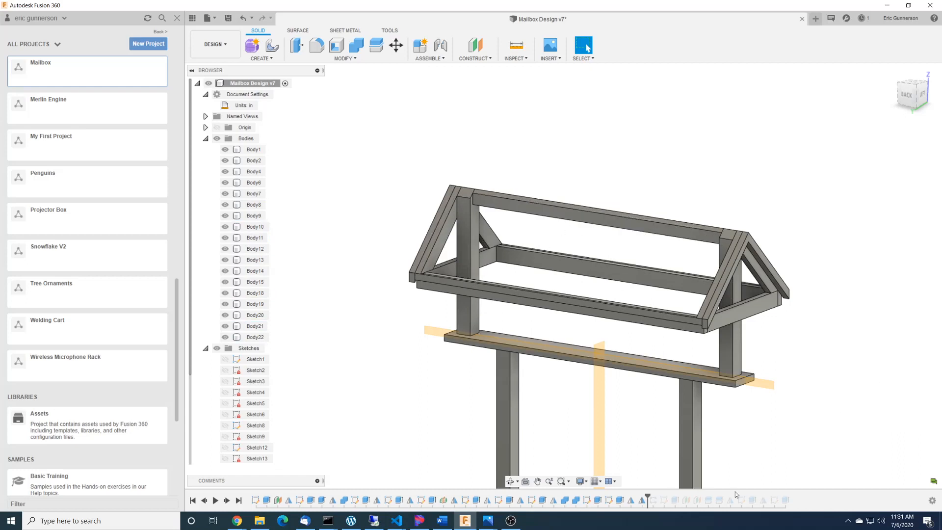
Advance the design history past the rafters' rectangular pattern, R-Pattern1, and examine the rafter spacing along the roof.
{"action": "left_click", "coordinate": [654, 501]}
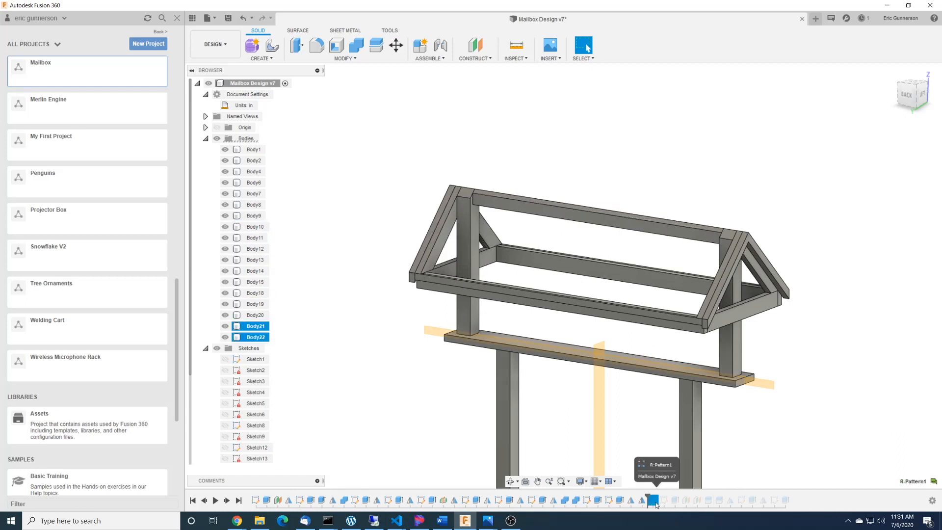
{"action": "left_click_drag", "start_coordinate": [647, 495], "coordinate": [660, 495]}
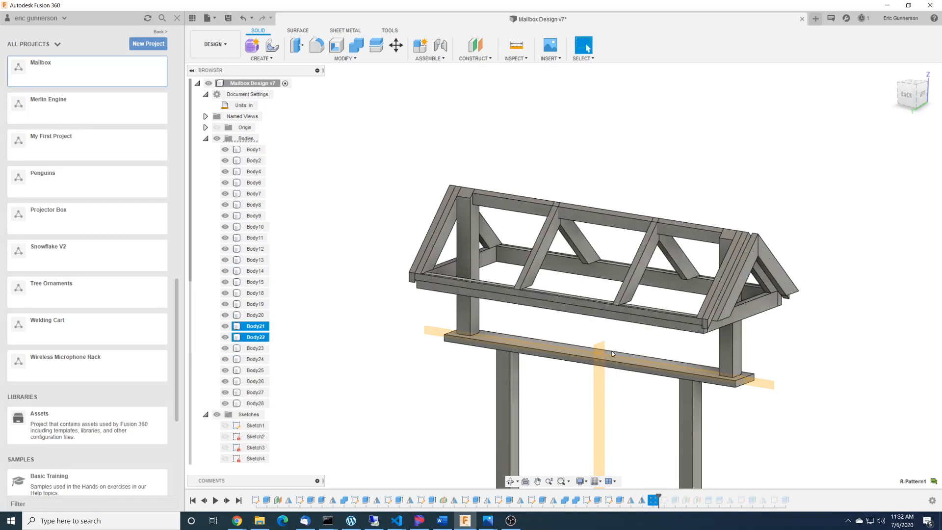
{"action": "middle_click_drag", "start_coordinate": [819, 370], "coordinate": [840, 381], "text": "shift"}
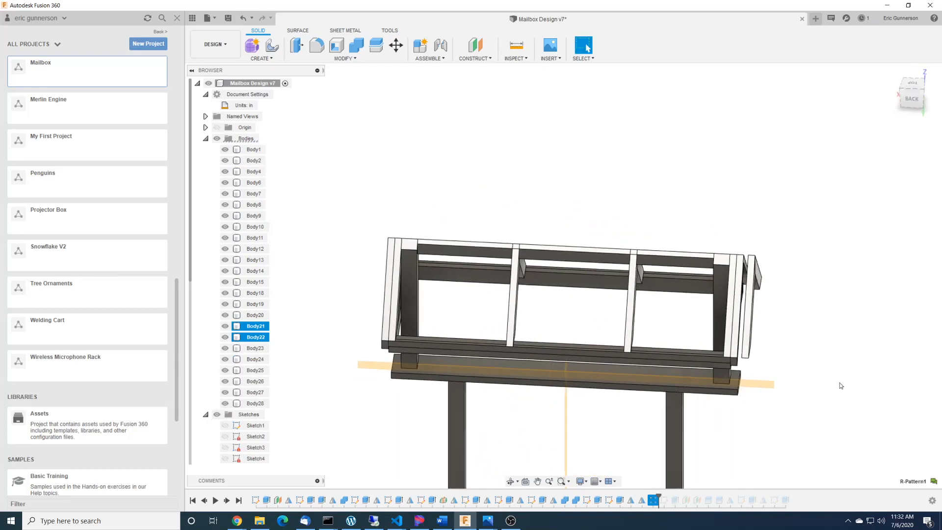
Edit the rafters' rectangular pattern, setting the spacing to 24.515 in with a quantity of 4.
{"action": "right_click", "coordinate": [654, 499]}
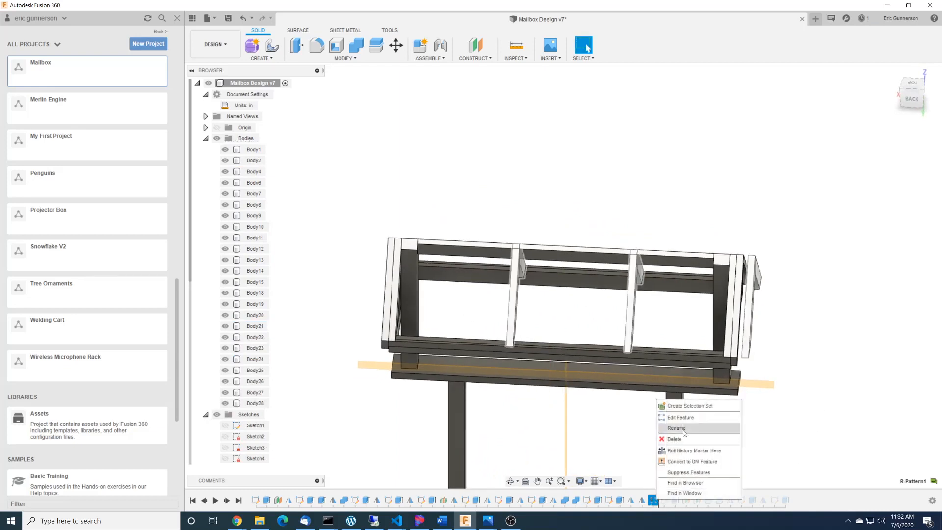
{"action": "left_click", "coordinate": [687, 418]}
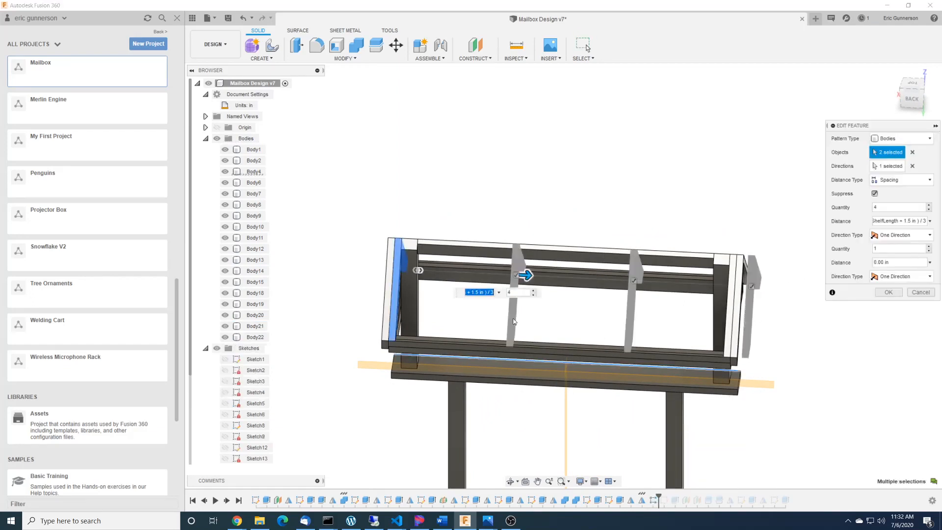
{"action": "left_click_drag", "start_coordinate": [524, 275], "coordinate": [519, 274]}
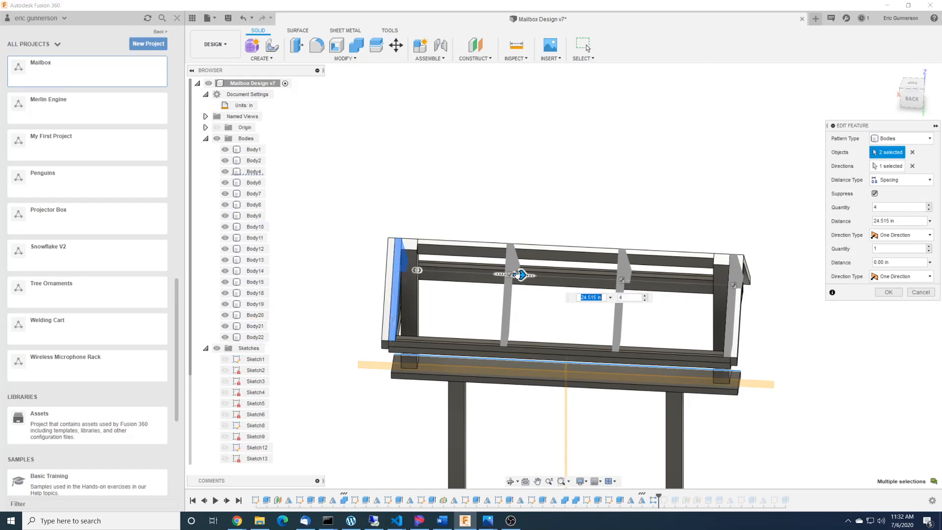
{"action": "key", "text": "Tab"}
{"action": "left_click", "coordinate": [887, 293]}
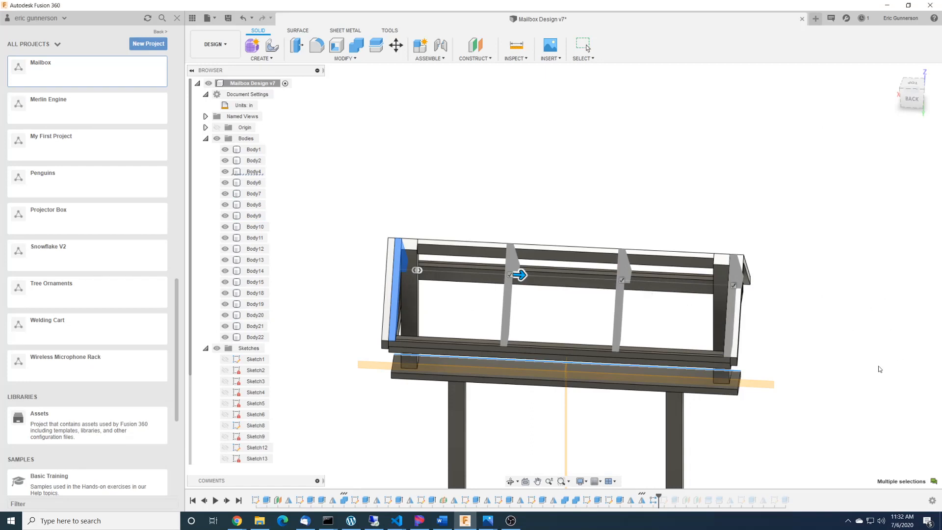
Examine the respaced rafters, advance the design history past the next sketch and extrusion, and inspect the roof frame.
{"action": "middle_click_drag", "start_coordinate": [877, 362], "coordinate": [875, 400], "text": "shift"}
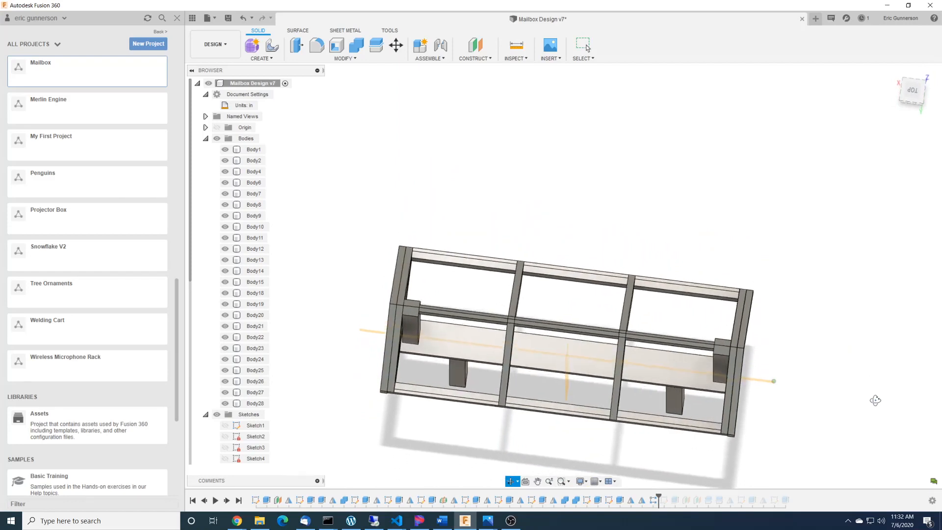
{"action": "middle_click_drag", "start_coordinate": [875, 401], "coordinate": [875, 378], "text": "shift"}
{"action": "mouse_move", "coordinate": [928, 364]}
{"action": "middle_mouse_down"}
{"action": "mouse_move", "coordinate": [911, 322]}
{"action": "mouse_move", "coordinate": [906, 330]}
{"action": "middle_mouse_up"}
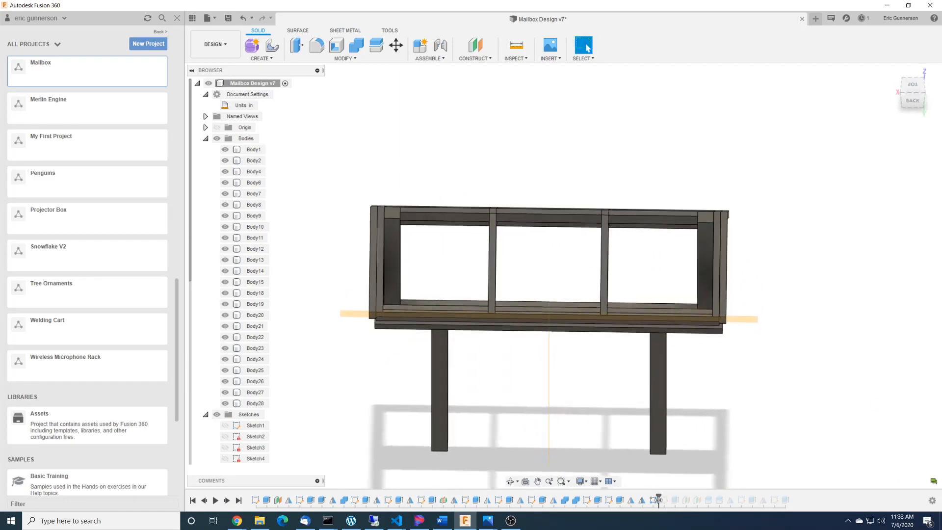
{"action": "left_click_drag", "start_coordinate": [659, 500], "coordinate": [680, 500]}
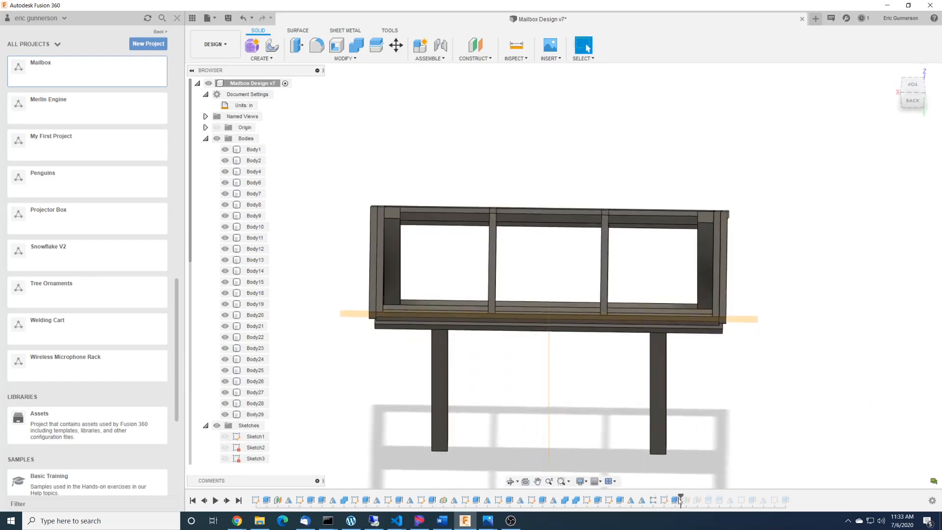
{"action": "middle_click_drag", "start_coordinate": [701, 443], "coordinate": [735, 429], "text": "shift"}
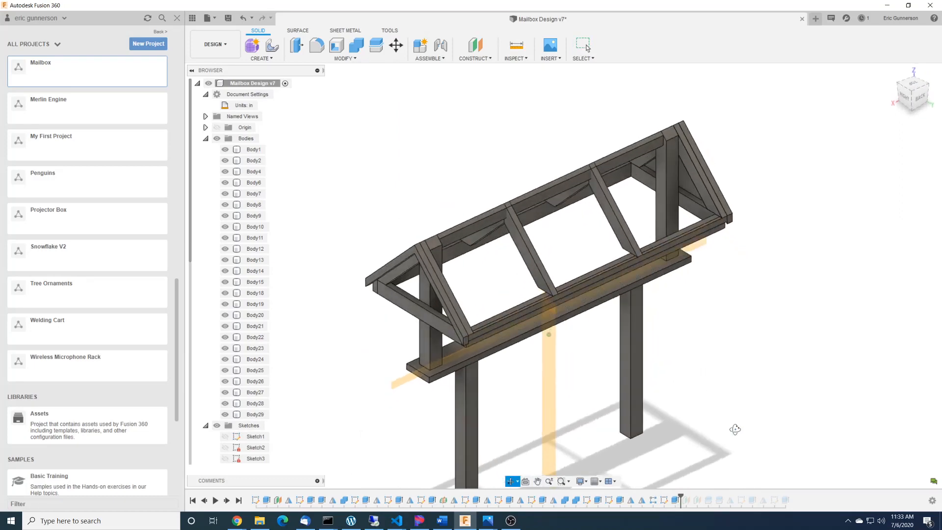
Highlight the gable panel's extrusion, Extrude12, and compare the gable end with the reference photo IMG_9727.JPG.
{"action": "left_click", "coordinate": [677, 502]}
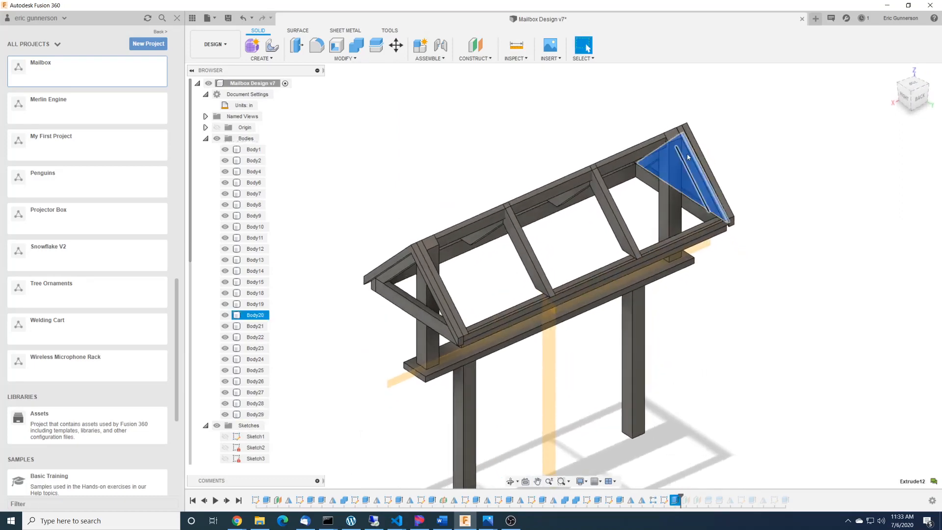
{"action": "middle_click_drag", "start_coordinate": [789, 194], "coordinate": [709, 147], "text": "shift"}
{"action": "middle_click_drag", "start_coordinate": [846, 186], "coordinate": [688, 230]}
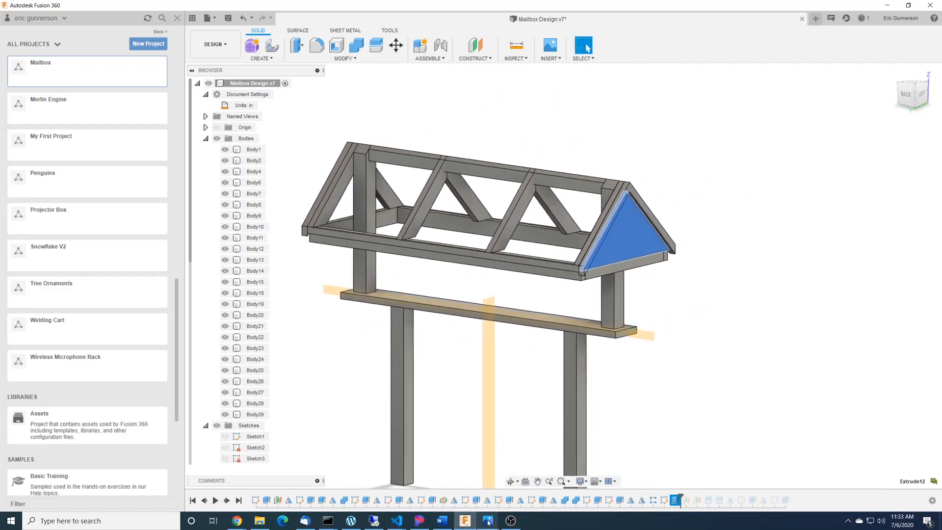
{"action": "mouse_move", "coordinate": [488, 522]}
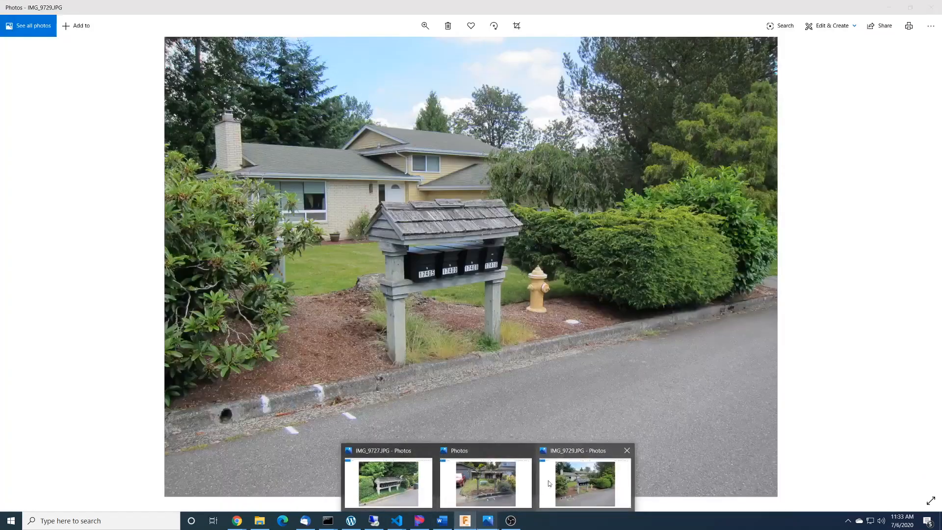
{"action": "mouse_move", "coordinate": [433, 484]}
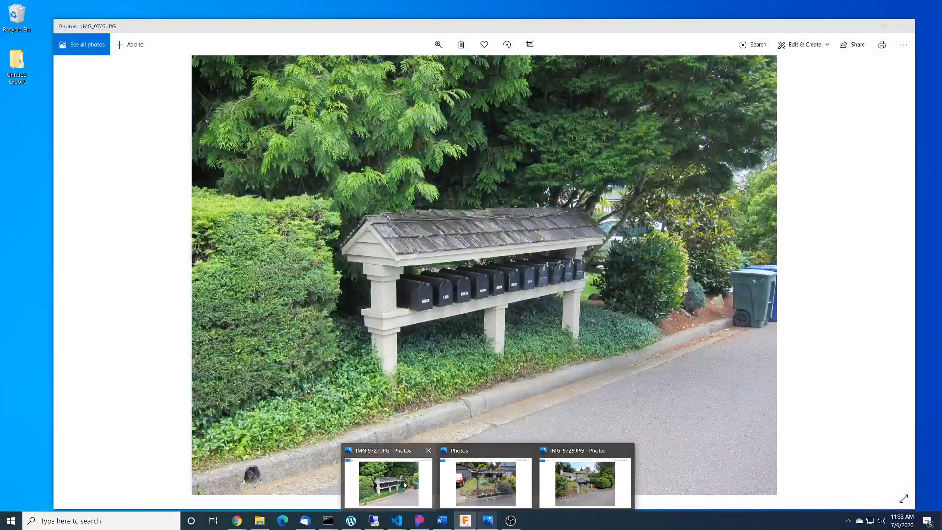
{"action": "left_click", "coordinate": [379, 483]}
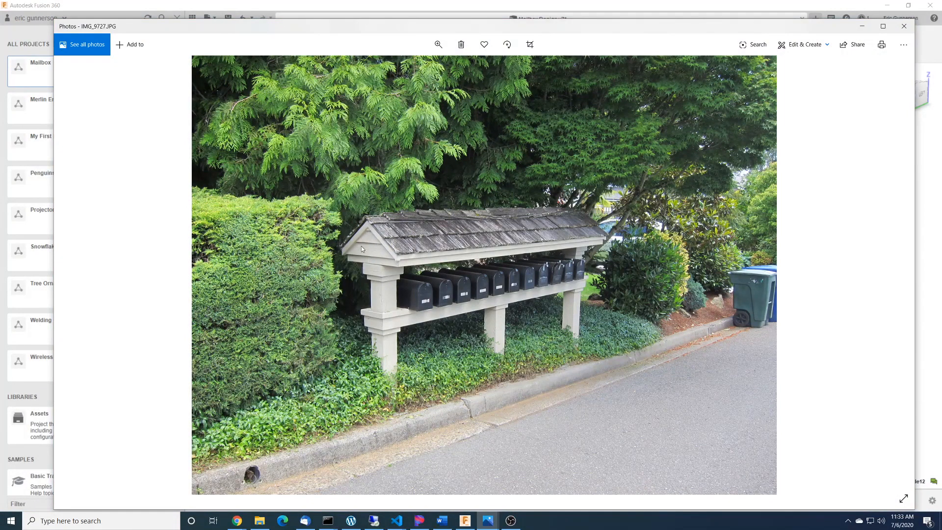
{"action": "key", "text": "alt+Tab"}
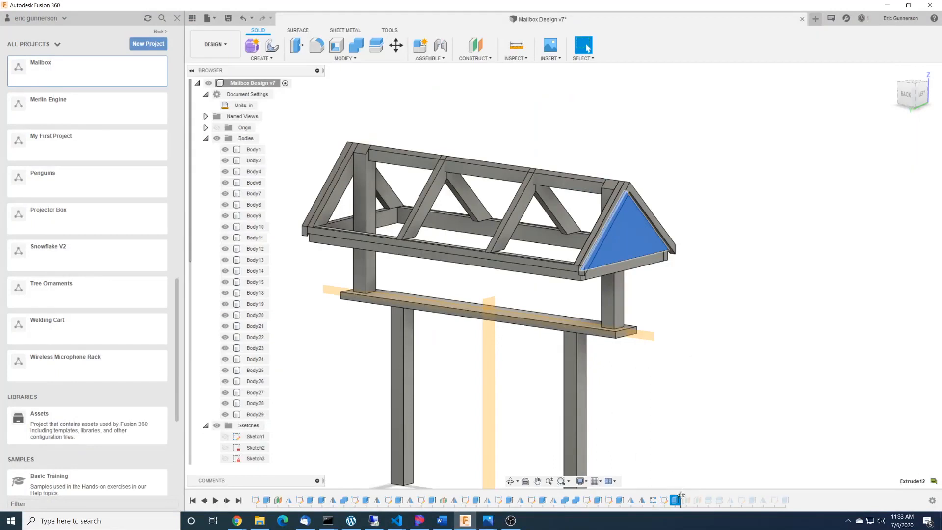
Advance the design history past the gable panel's planes, splits and mirror, and hide all construction planes.
{"action": "left_click_drag", "start_coordinate": [682, 494], "coordinate": [734, 499]}
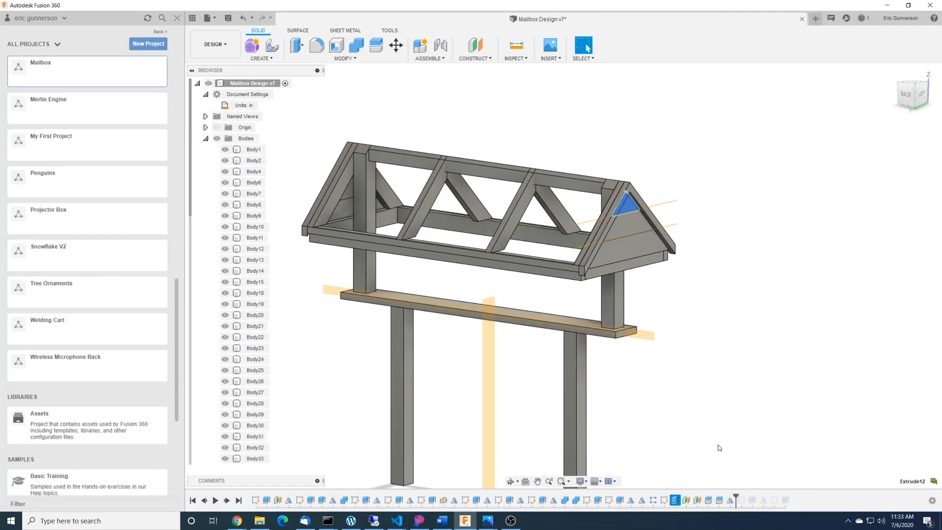
{"action": "left_click", "coordinate": [605, 236]}
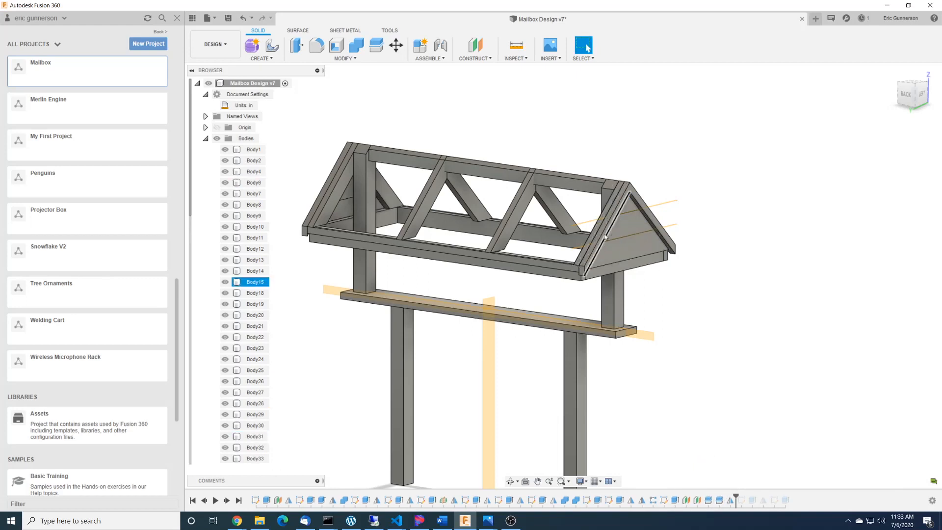
{"action": "scroll", "coordinate": [294, 407], "scroll_direction": "up", "scroll_amount": 2}
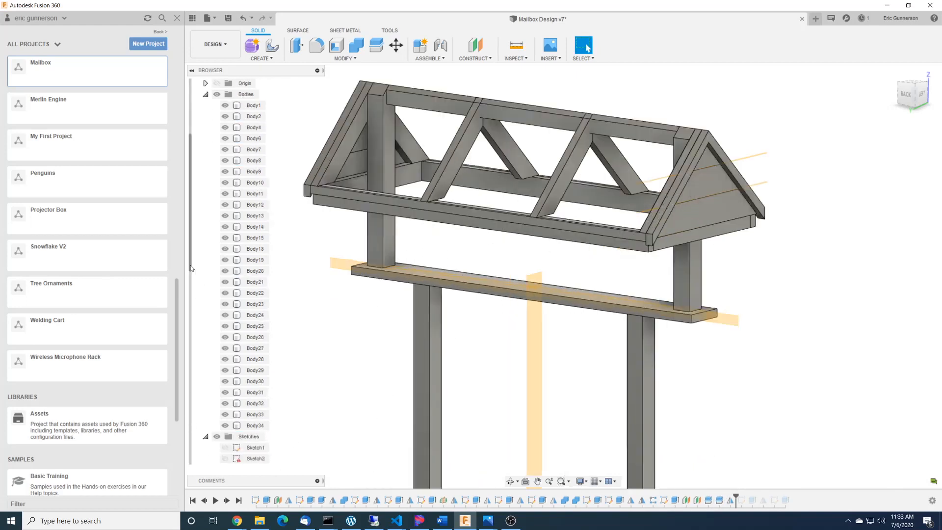
{"action": "scroll", "coordinate": [206, 417], "scroll_direction": "down", "scroll_amount": 5}
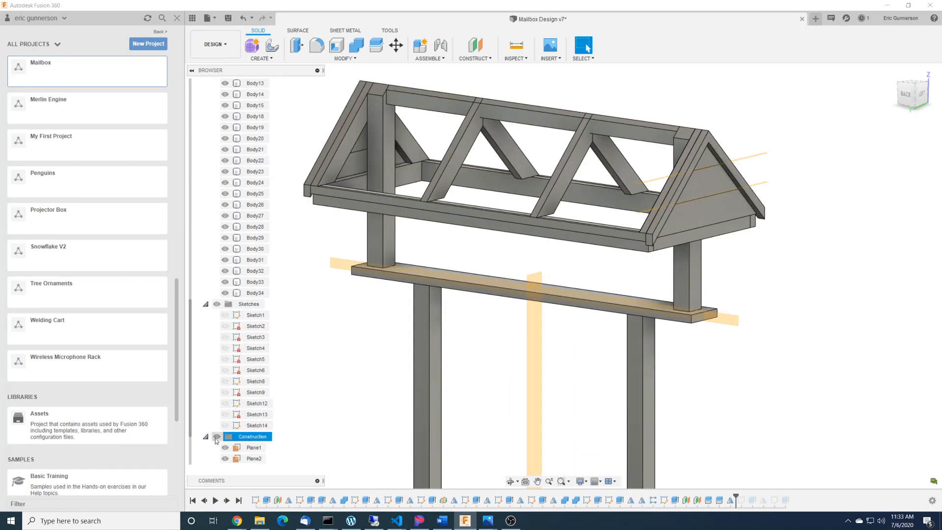
{"action": "left_click", "coordinate": [216, 436]}
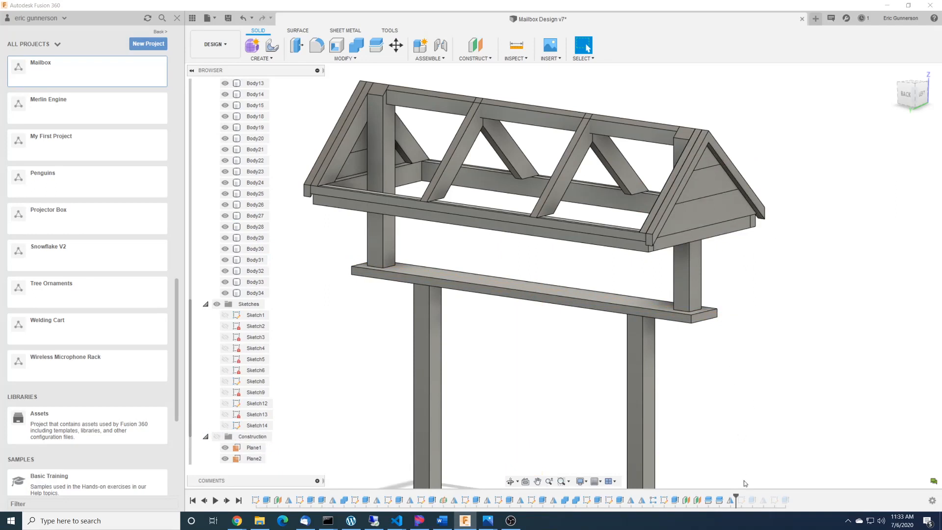
Advance the design history through the roof panels and the last extrusion under the shelf, and examine the stand from its end and back.
{"action": "left_click_drag", "start_coordinate": [736, 496], "coordinate": [756, 496]}
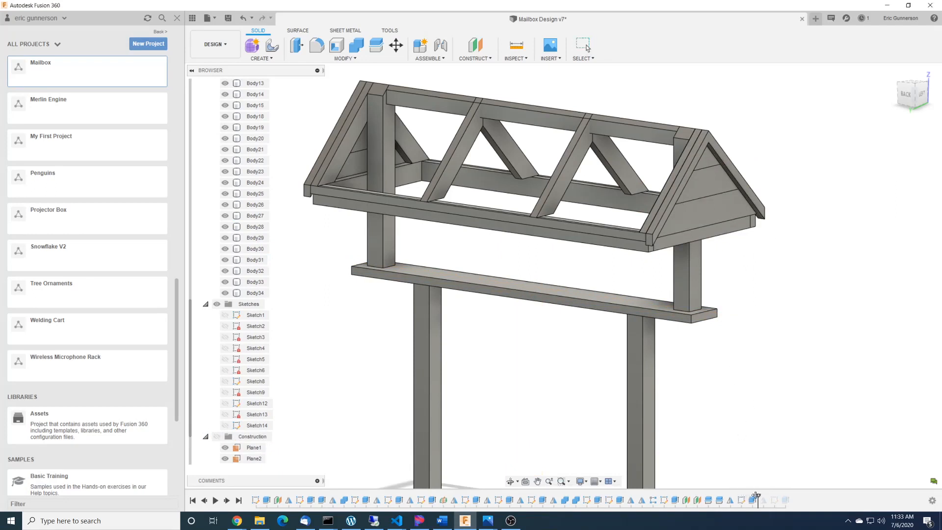
{"action": "middle_click_drag", "start_coordinate": [835, 446], "coordinate": [784, 457], "text": "shift"}
{"action": "left_click_drag", "start_coordinate": [758, 496], "coordinate": [790, 495]}
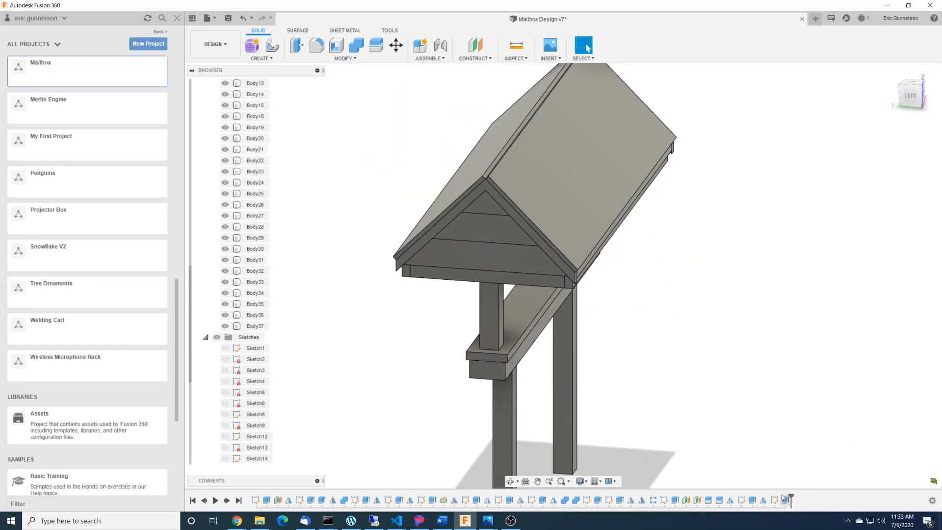
{"action": "mouse_move", "coordinate": [705, 402]}
{"action": "middle_mouse_down", "text": "shift"}
{"action": "mouse_move", "coordinate": [816, 384]}
{"action": "mouse_move", "coordinate": [805, 388]}
{"action": "middle_mouse_up", "text": "shift"}
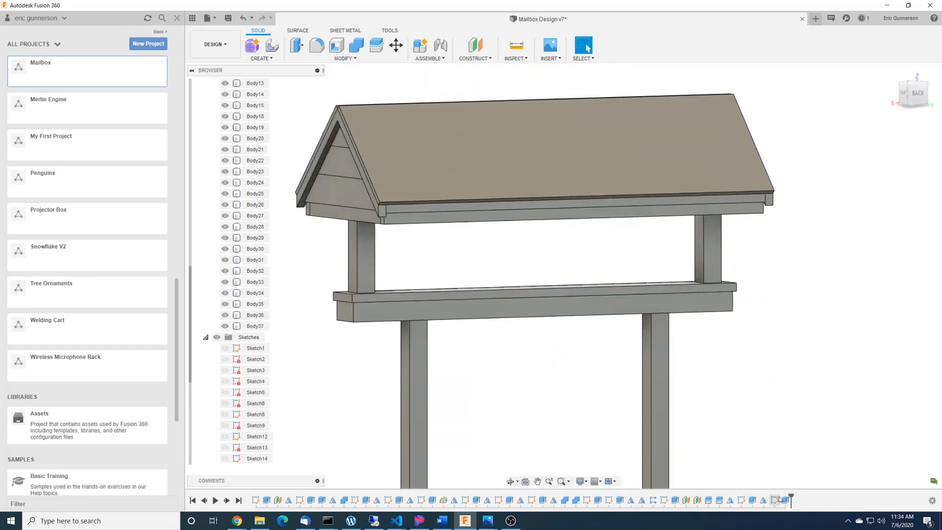
Highlight Extrude14, roll the history back before its sketch, Sketch16, and compare the shelf support with the reference photo IMG_9727.JPG.
{"action": "left_click", "coordinate": [786, 500]}
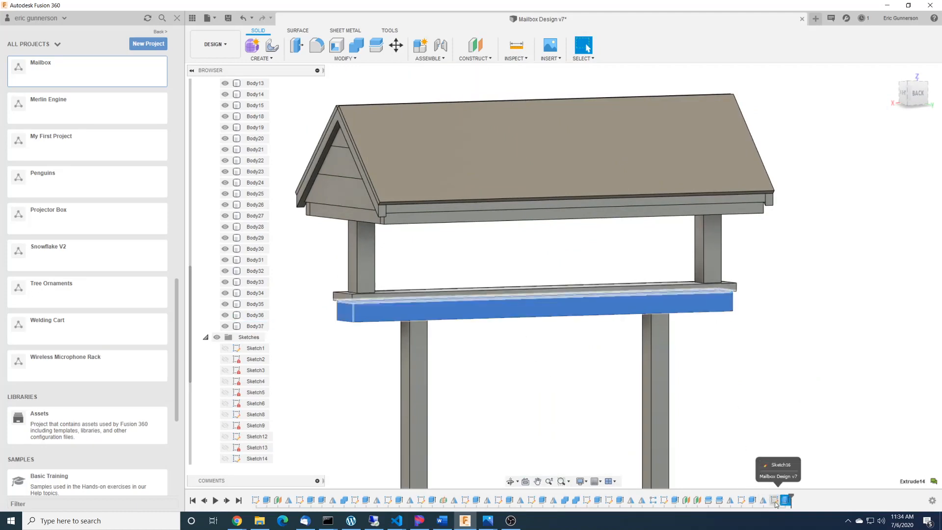
{"action": "left_click_drag", "start_coordinate": [791, 497], "coordinate": [769, 499]}
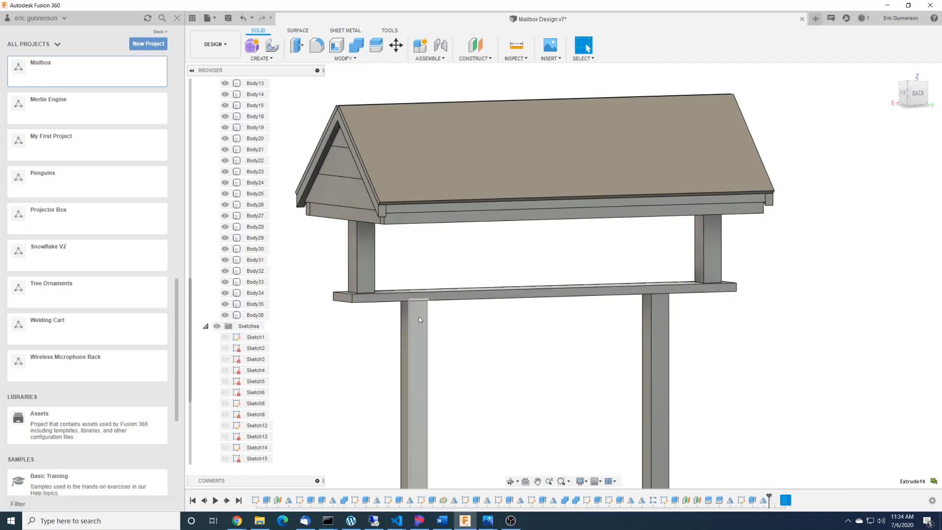
{"action": "key", "text": "alt+Tab"}
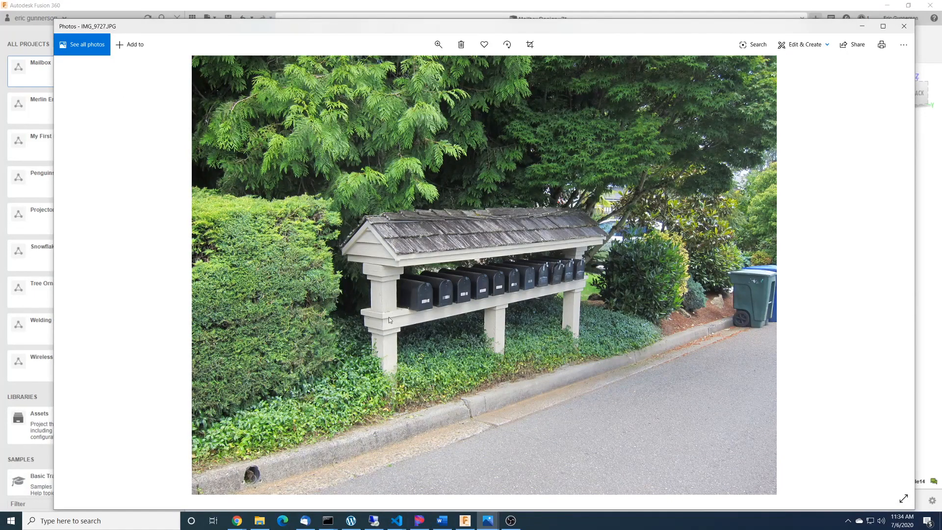
{"action": "key", "text": "alt+Tab"}
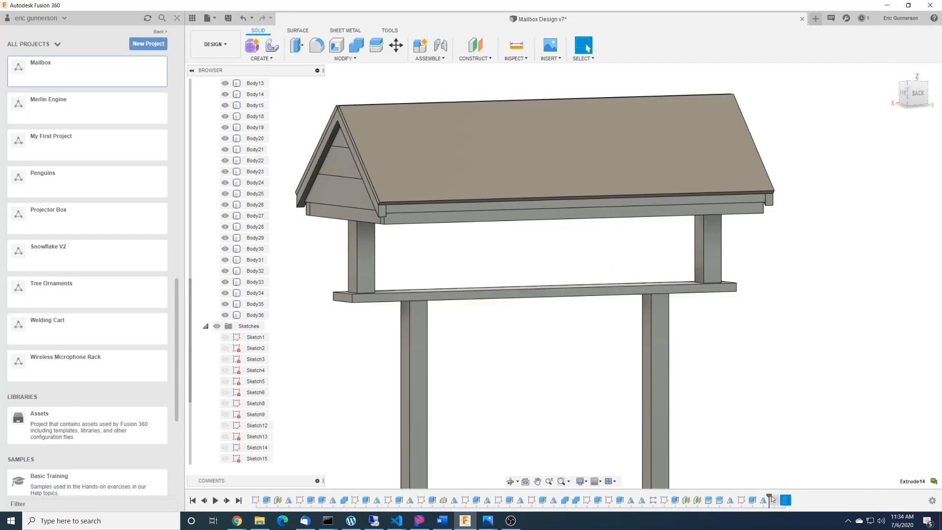
Advance the design history to its end past Extrude14, and examine the whole mailbox stand from the back.
{"action": "left_click_drag", "start_coordinate": [769, 497], "coordinate": [790, 498]}
{"action": "middle_click_drag", "start_coordinate": [755, 387], "coordinate": [733, 380], "text": "shift"}
{"action": "scroll", "coordinate": [761, 423], "scroll_direction": "down", "scroll_amount": 2}
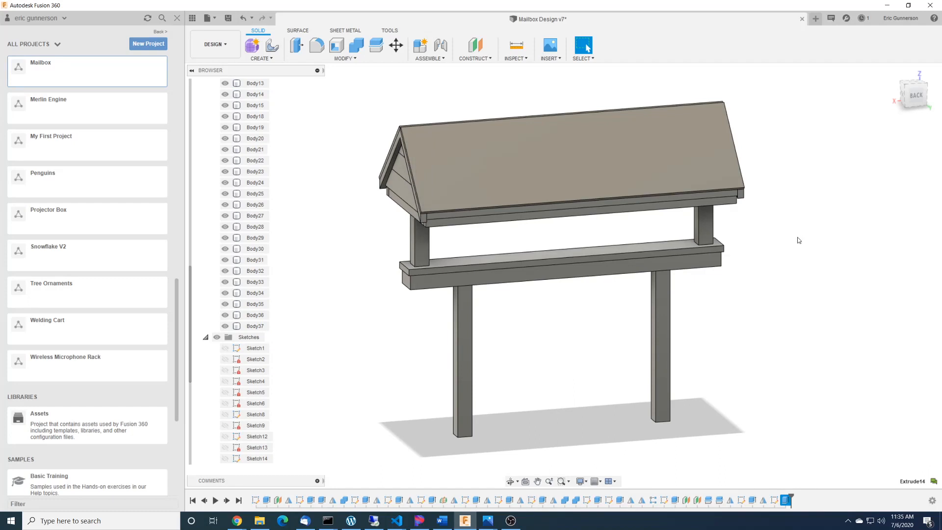
{"action": "mouse_move", "coordinate": [769, 255]}
{"action": "middle_mouse_down", "text": "shift"}
{"action": "mouse_move", "coordinate": [796, 263]}
{"action": "mouse_move", "coordinate": [777, 211]}
{"action": "mouse_move", "coordinate": [775, 243]}
{"action": "mouse_move", "coordinate": [776, 212]}
{"action": "mouse_move", "coordinate": [763, 235]}
{"action": "mouse_move", "coordinate": [769, 252]}
{"action": "middle_mouse_up", "text": "shift"}
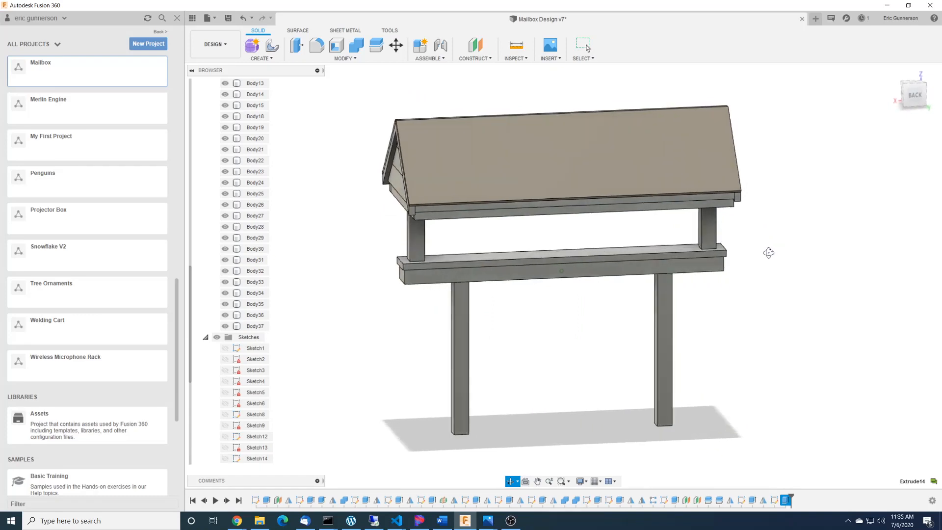
{"action": "key", "text": "Escape"}
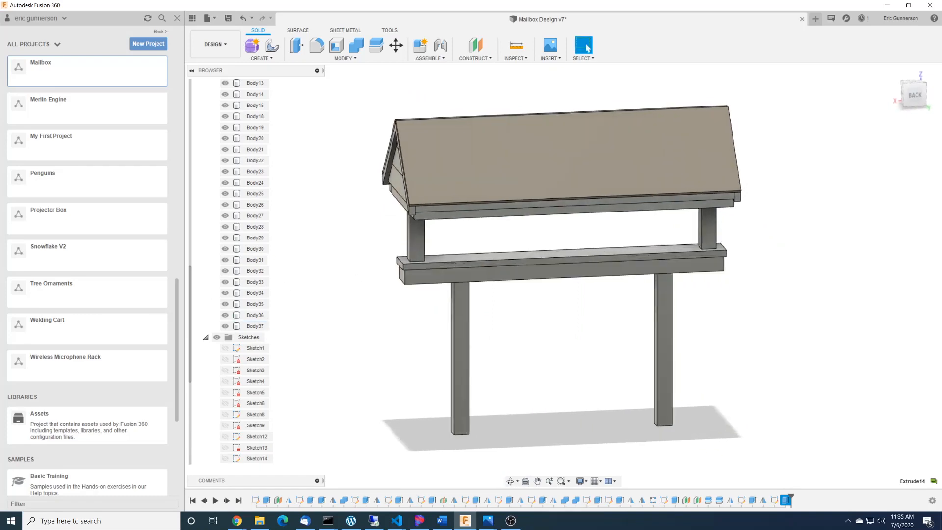